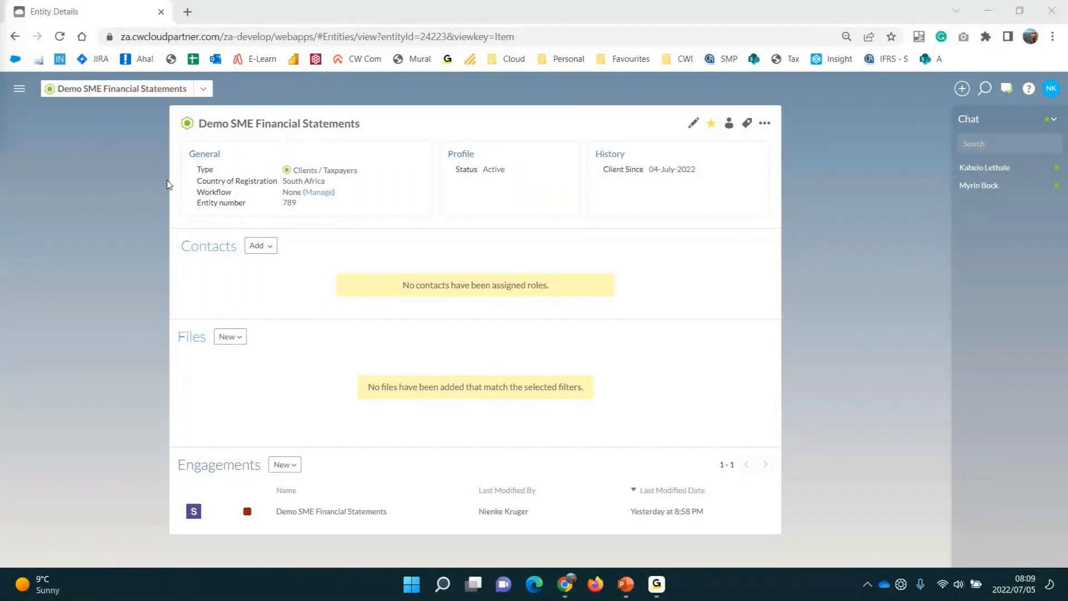
# Change the entity's country of registration to Kenya and save the entity
pyautogui.click(695, 126)
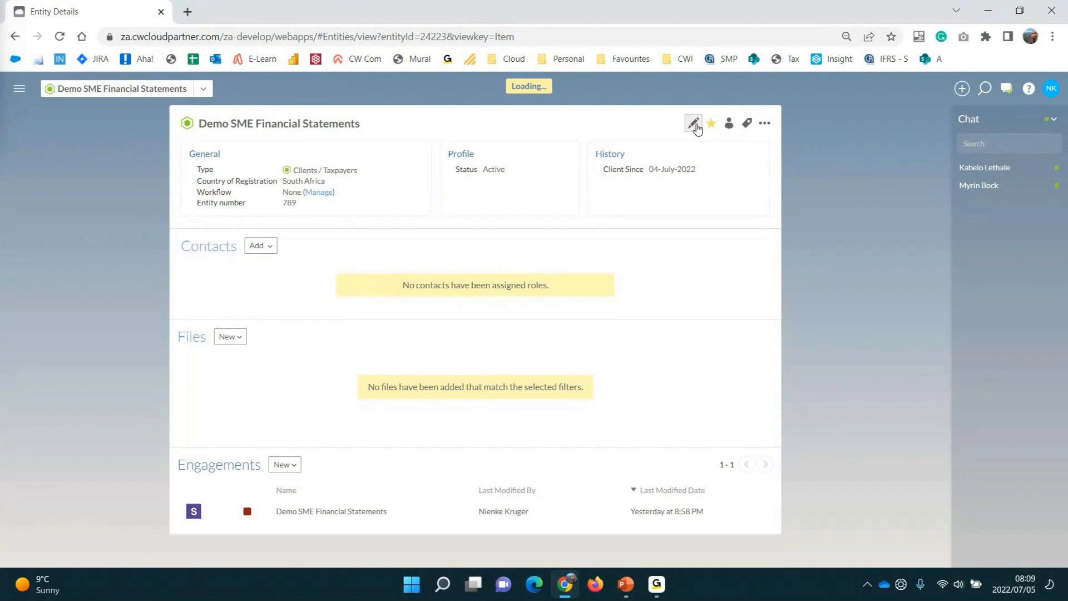
pyautogui.click(499, 175)
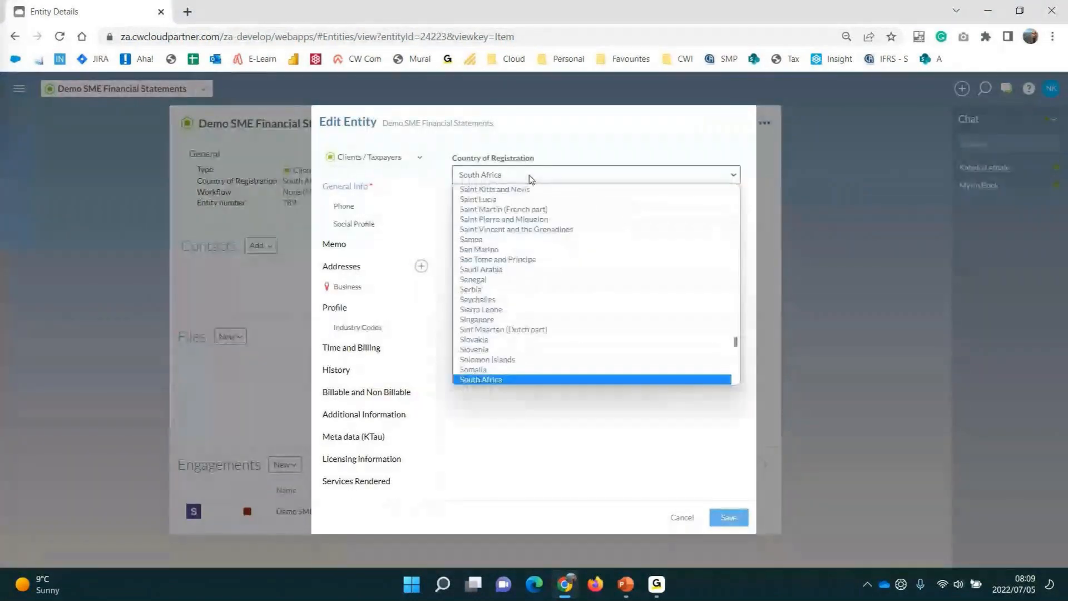
pyautogui.write('ke')
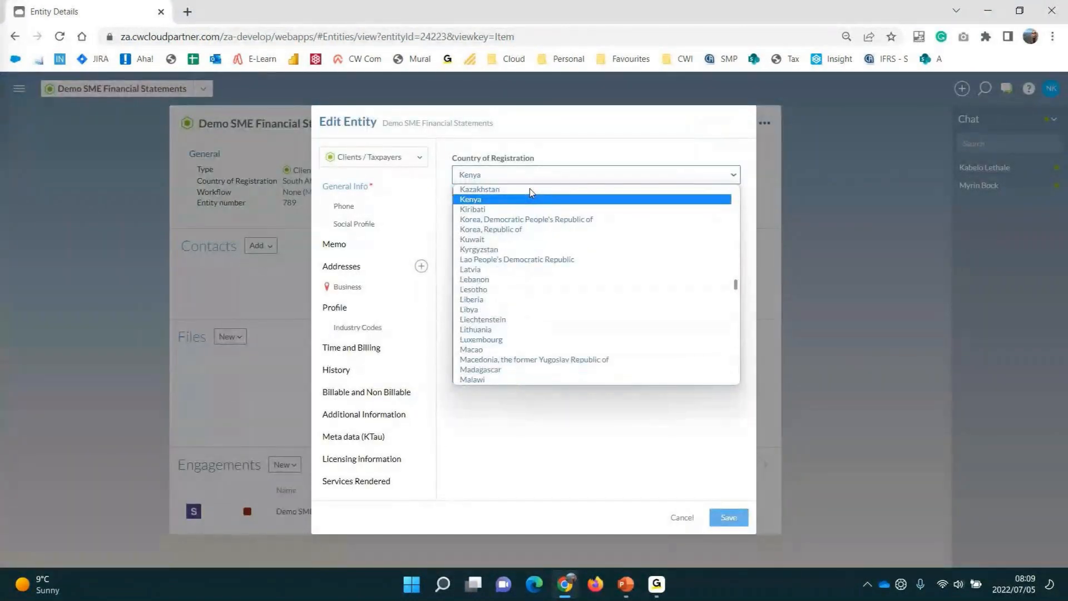
pyautogui.click(533, 200)
pyautogui.click(568, 357)
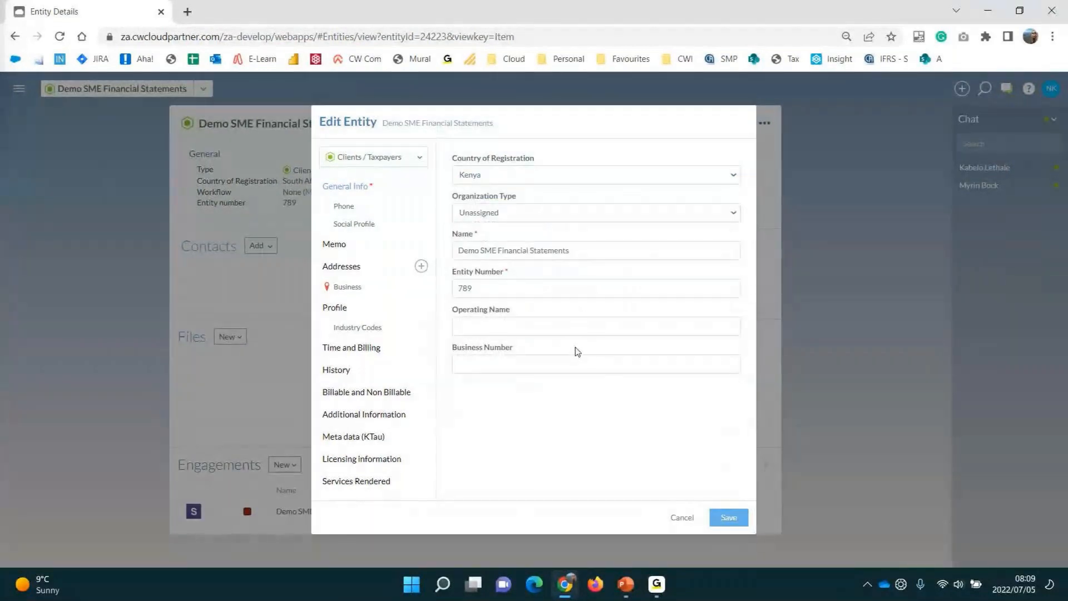
pyautogui.click(725, 519)
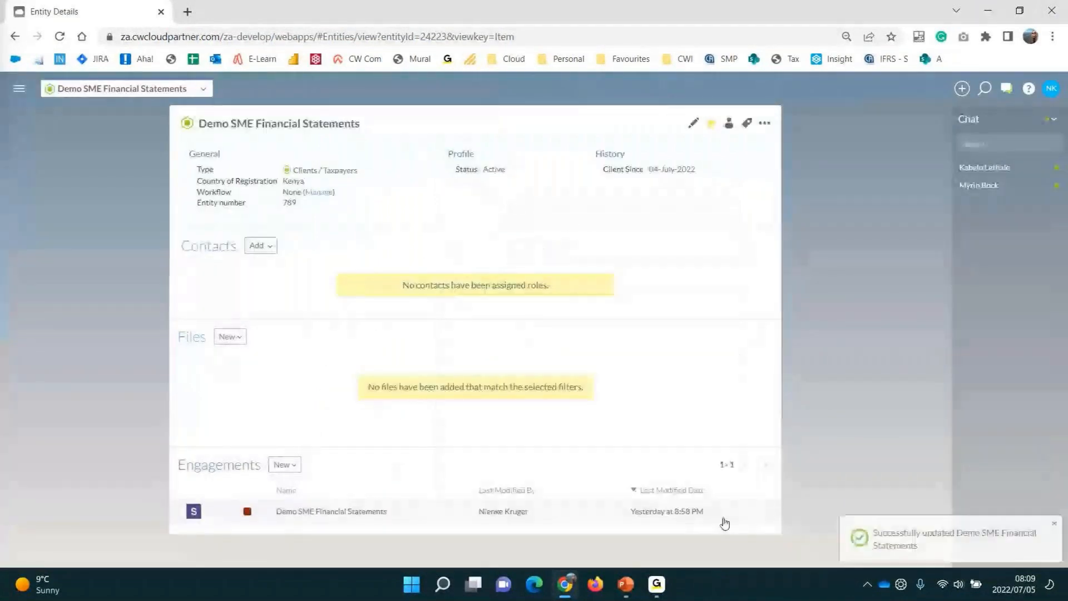
# Create a new SME Financial Statements engagement named "Demo TT" for the entity and save it
pyautogui.click(290, 465)
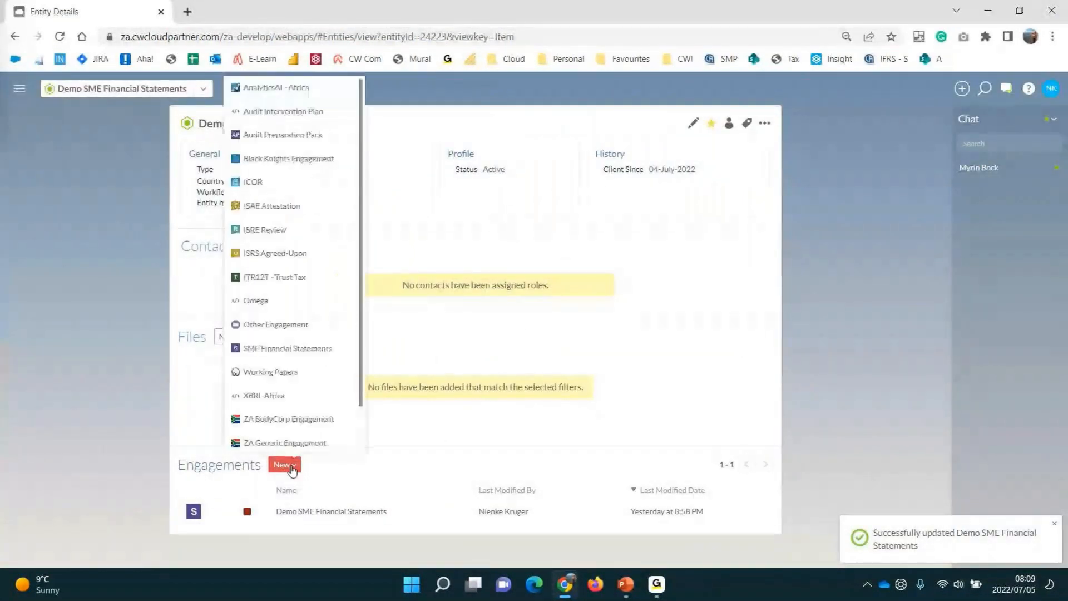
pyautogui.click(292, 355)
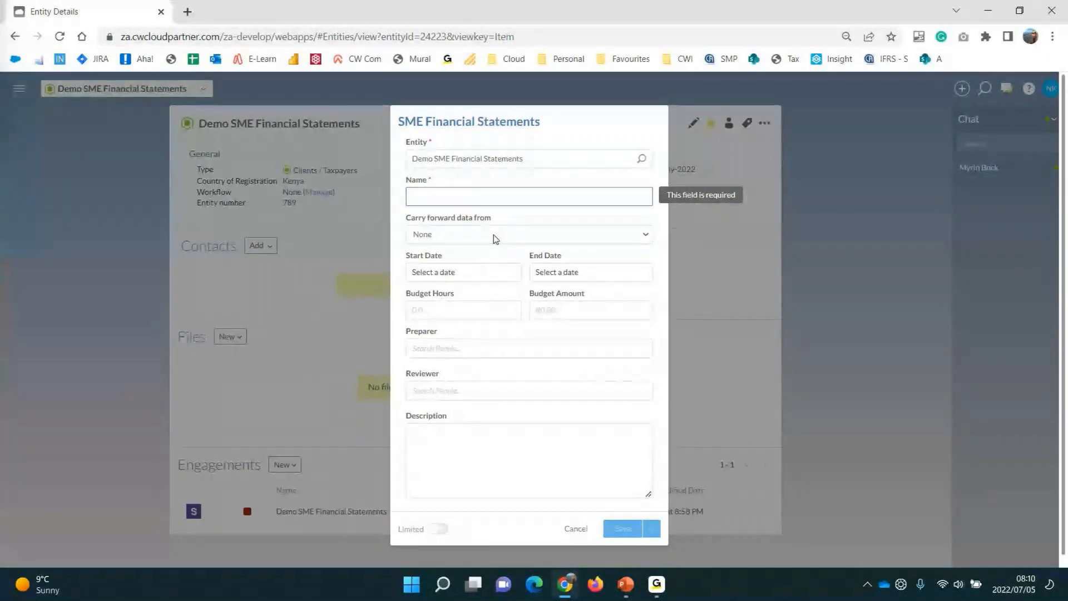
pyautogui.write('Demo TT')
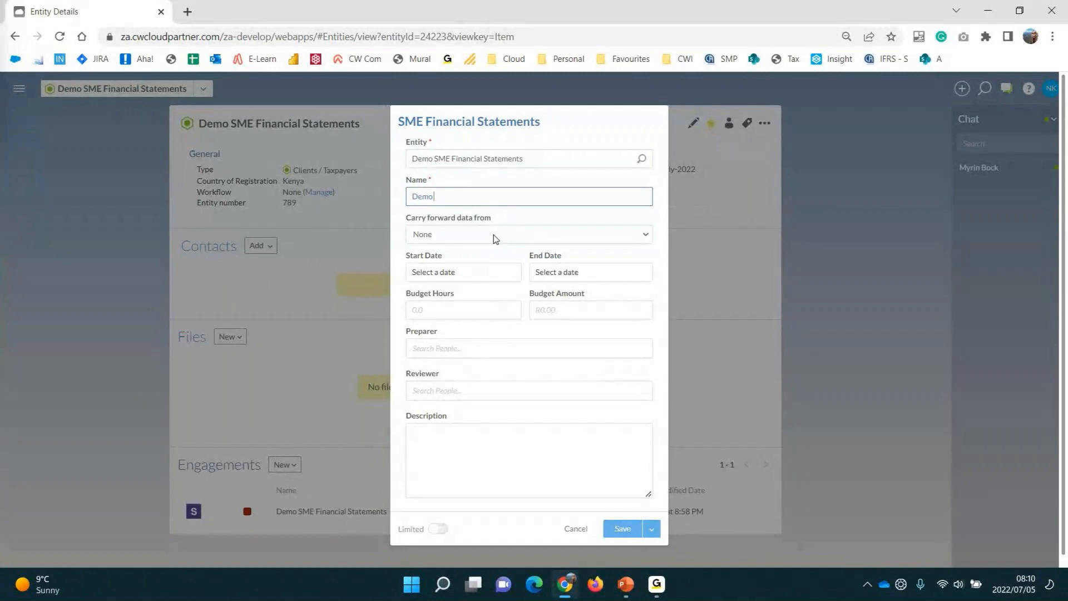
pyautogui.click(621, 528)
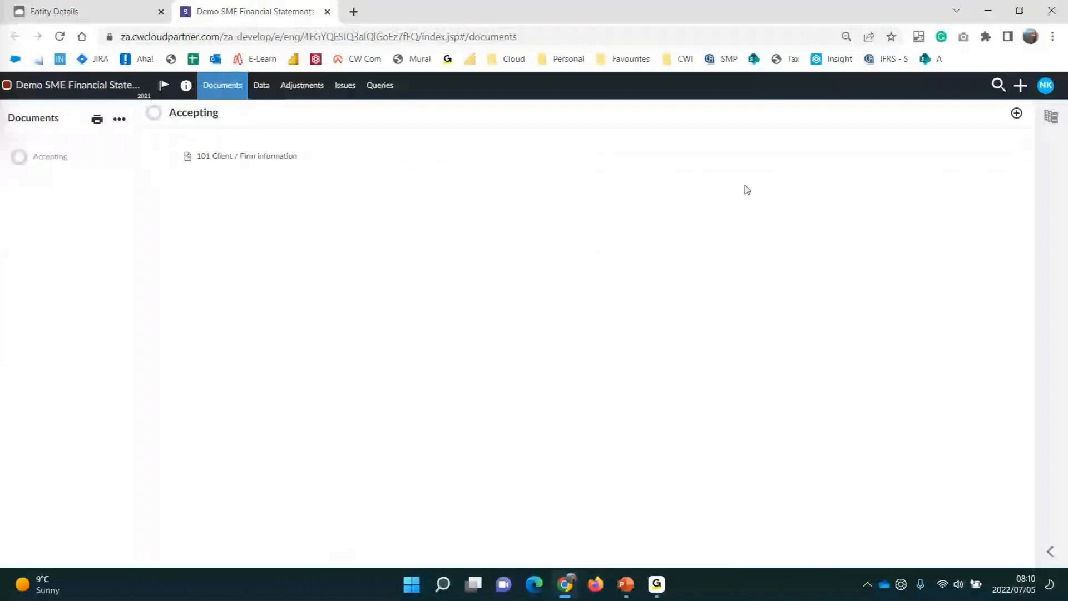
# Review the engagement's document list and its properties, including workflow, year end and currency, leaving the settings unsaved
pyautogui.click(1051, 551)
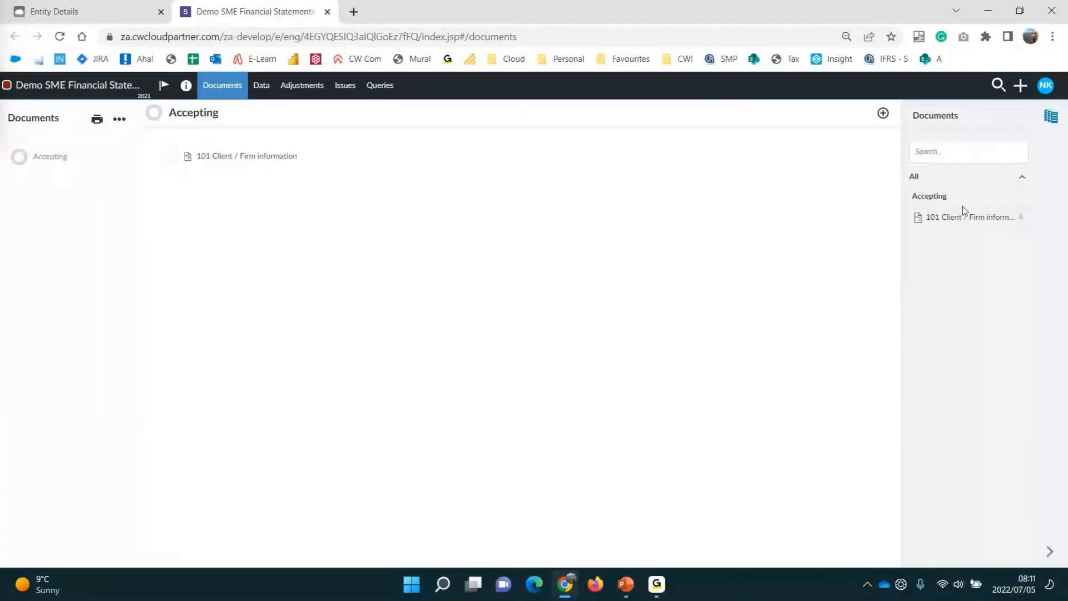
pyautogui.click(1049, 552)
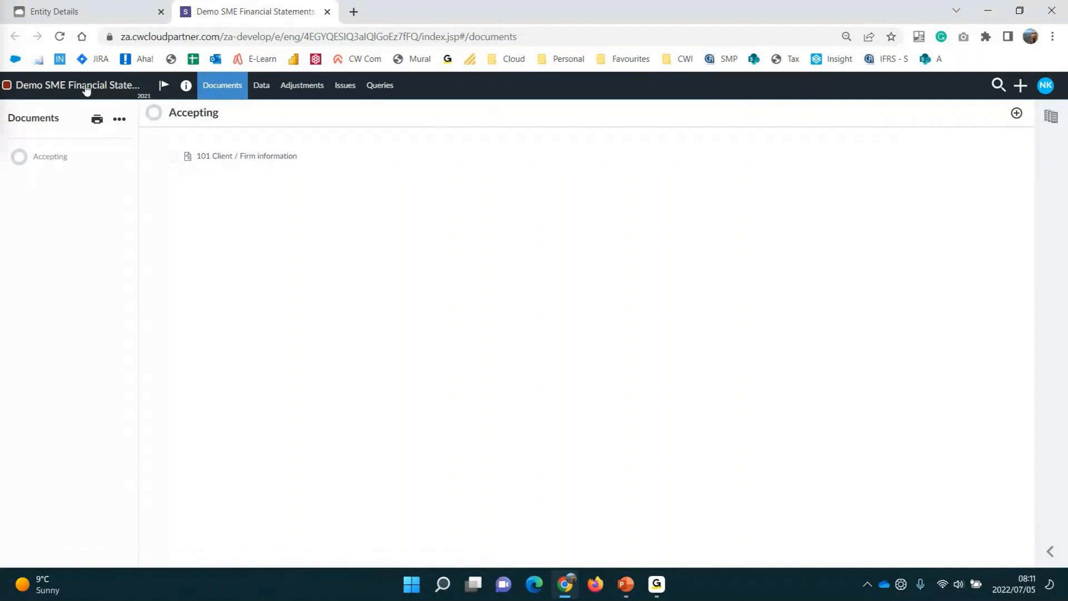
pyautogui.click(106, 89)
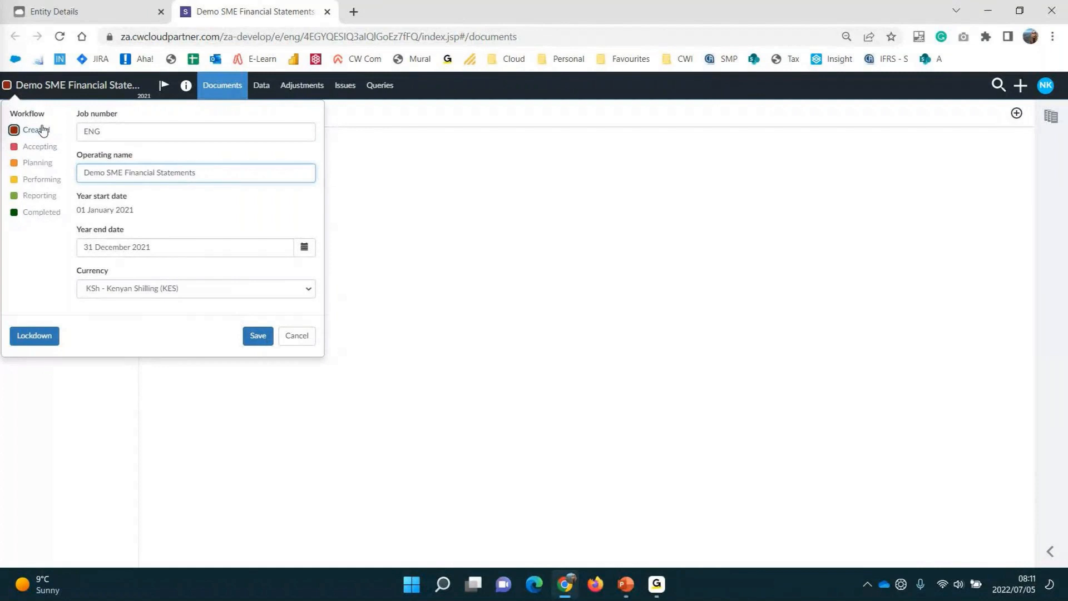
pyautogui.click(37, 339)
pyautogui.click(306, 338)
# Open the 101 Client / Firm information checklist and accept both disclaimer notices
pyautogui.click(265, 159)
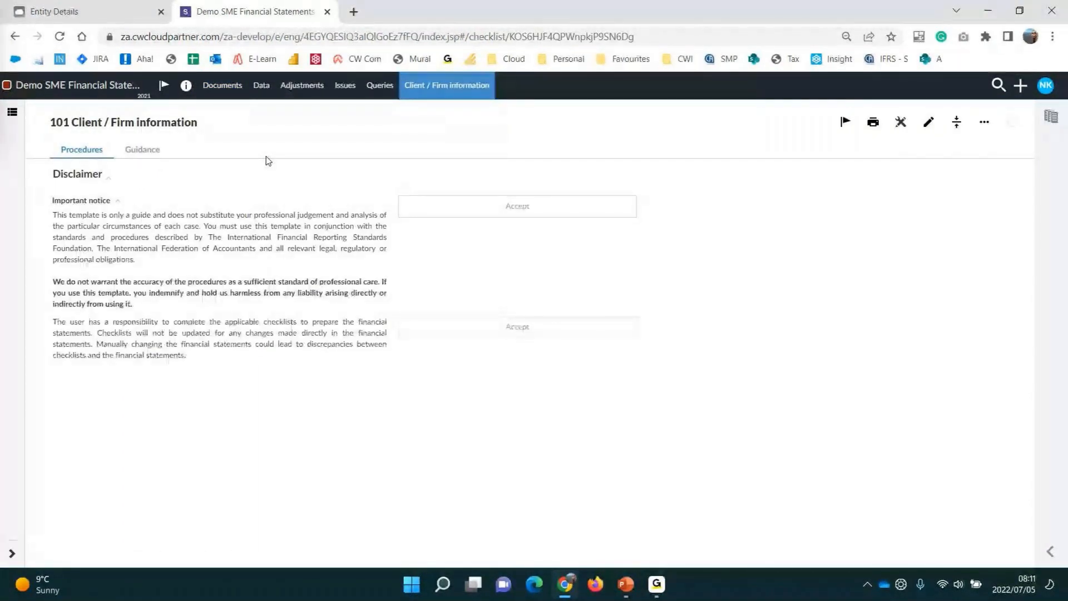
pyautogui.click(420, 216)
pyautogui.click(454, 333)
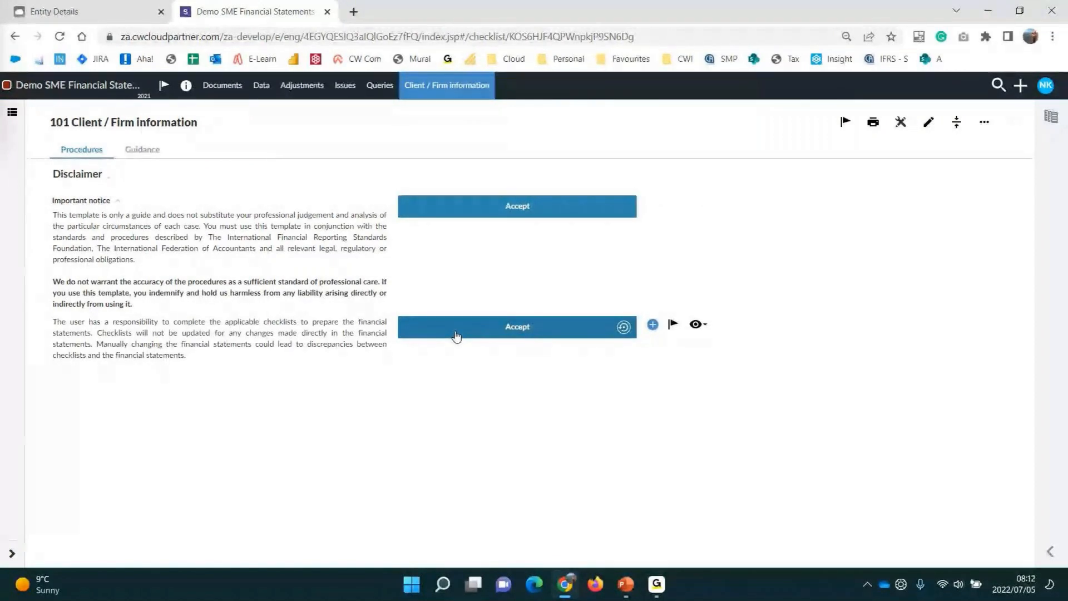
# Answer No to the first-engagement question and both engagement type considerations, and set the type of firm to Firm
pyautogui.scroll(-1, 455, 336)
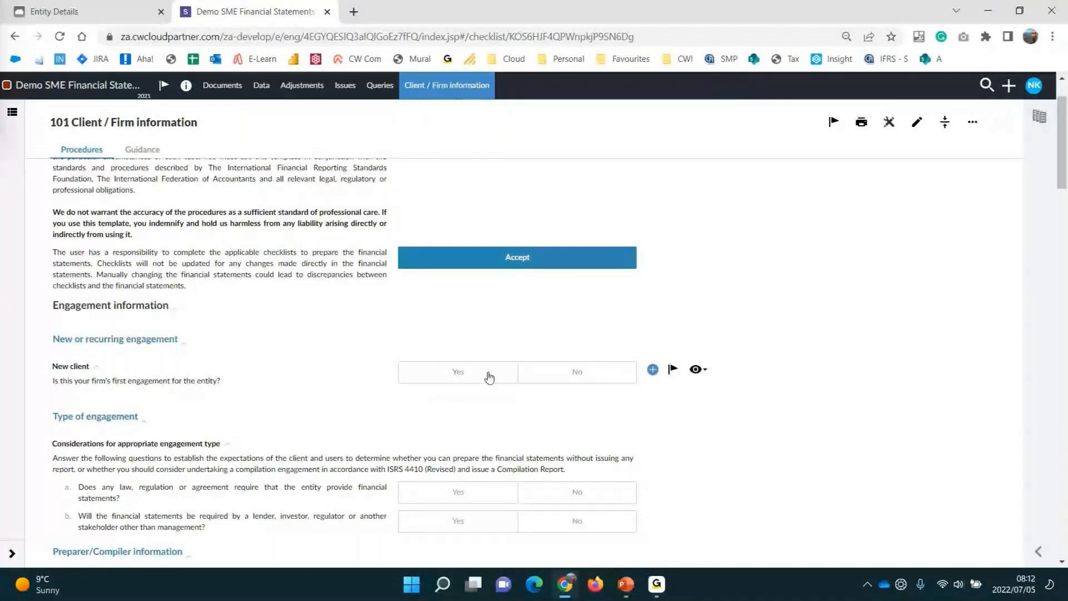
pyautogui.click(542, 378)
pyautogui.click(570, 490)
pyautogui.click(573, 521)
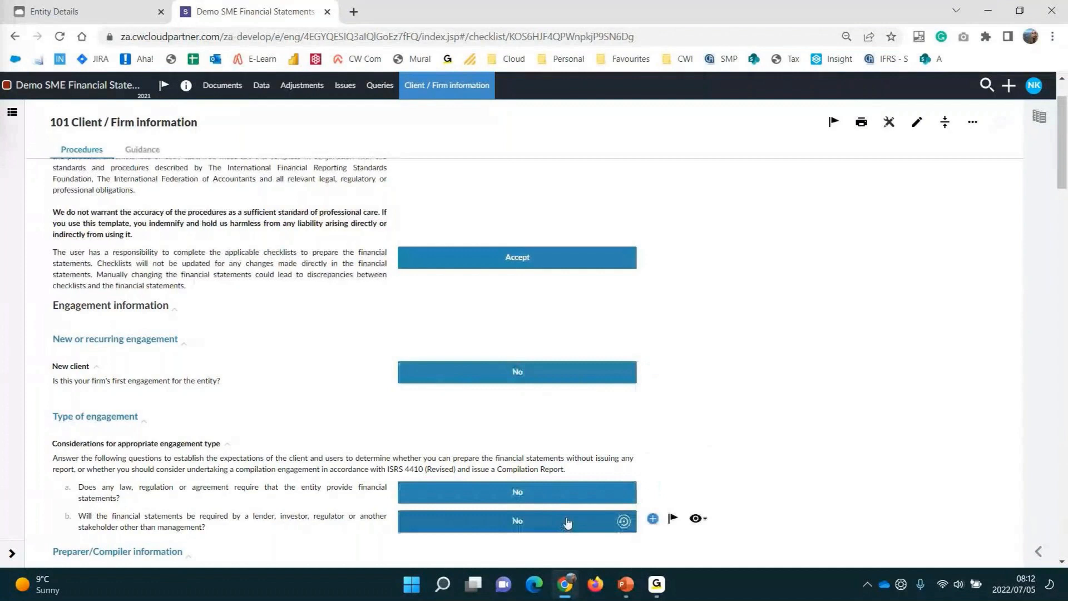
pyautogui.scroll(-4, 572, 462)
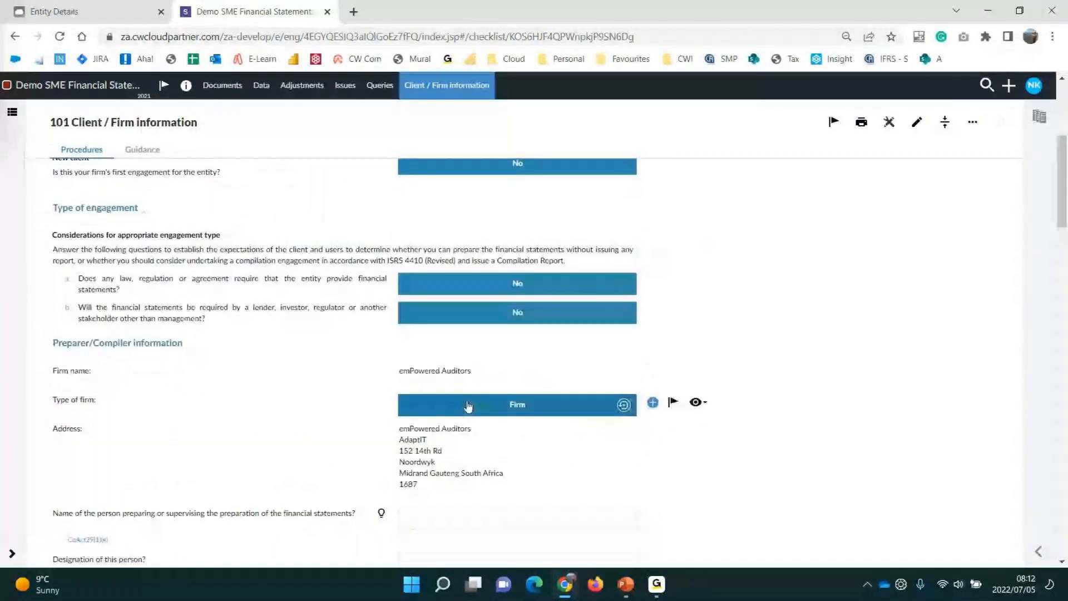
pyautogui.click(445, 406)
# In the entity information, enter "Demo com" as the nature of business and set the type of entity to Company
pyautogui.scroll(-3, 532, 420)
pyautogui.scroll(-2, 537, 434)
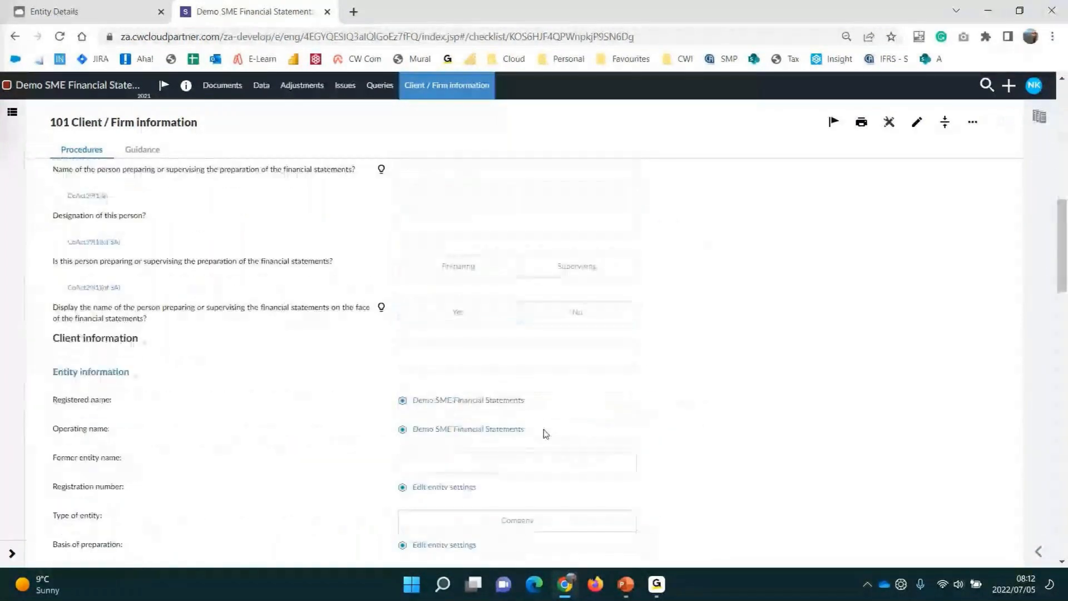
pyautogui.scroll(-2, 556, 434)
pyautogui.scroll(-1, 561, 433)
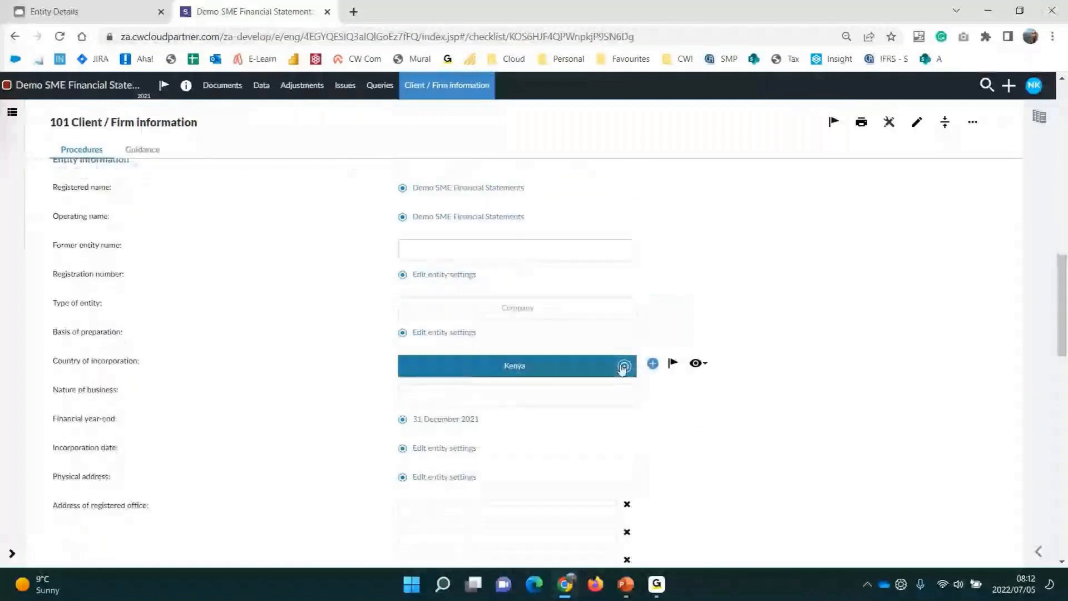
pyautogui.click(578, 396)
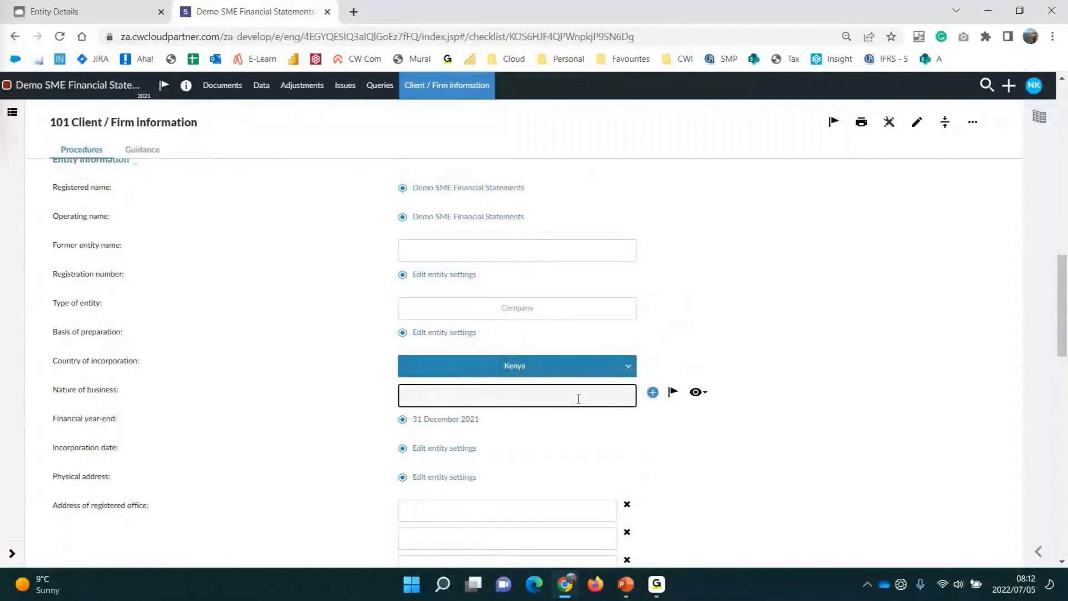
pyautogui.write('Demo')
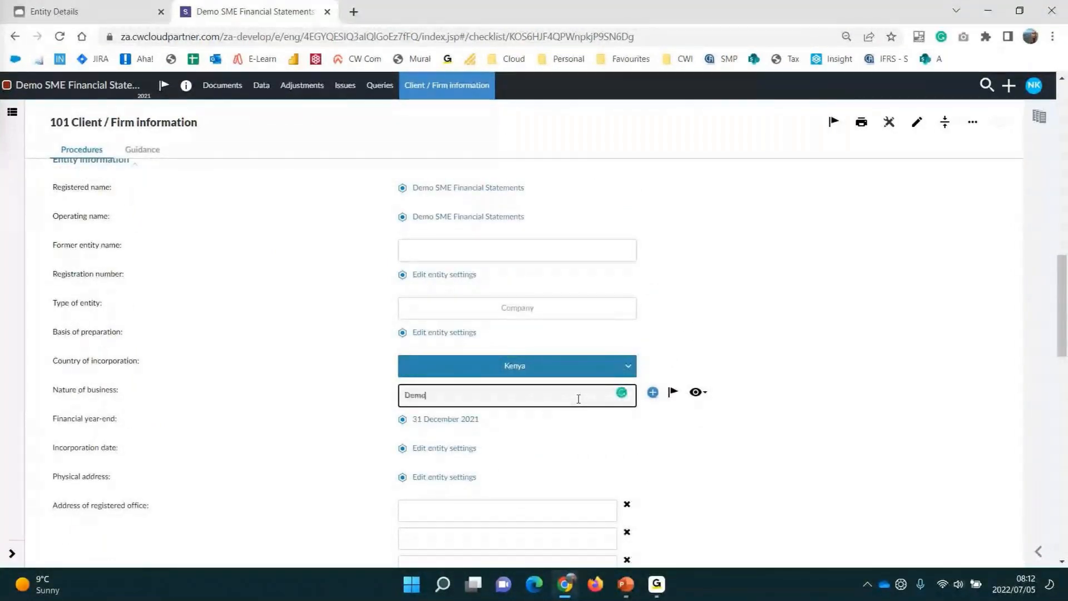
pyautogui.write(' com')
pyautogui.scroll(-5, 578, 398)
pyautogui.scroll(4, 577, 399)
pyautogui.click(529, 241)
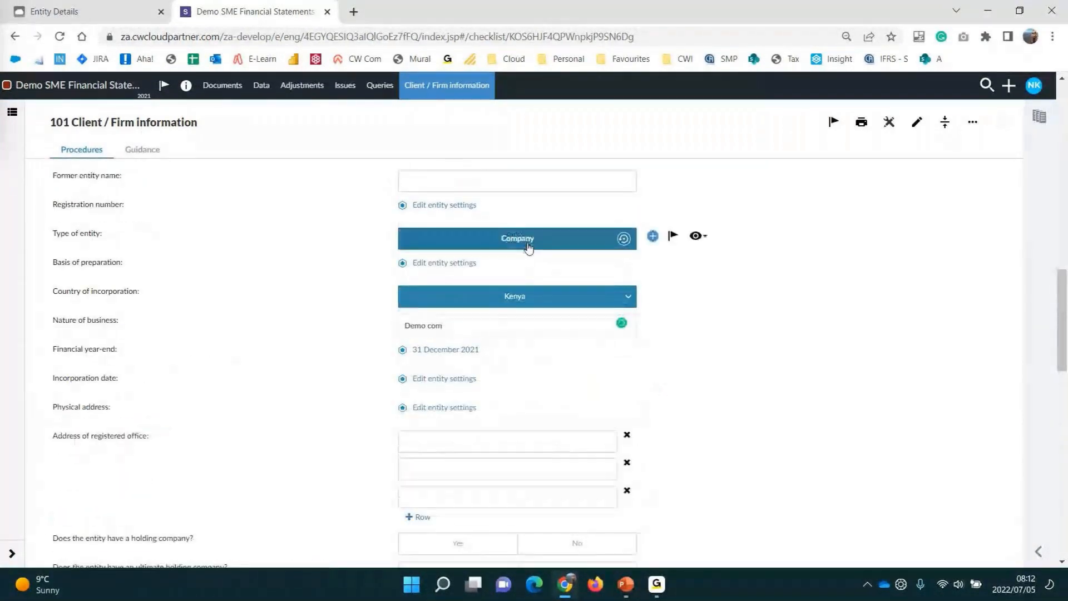
# Answer No to both the holding company and the ultimate holding company questions
pyautogui.scroll(-3, 537, 324)
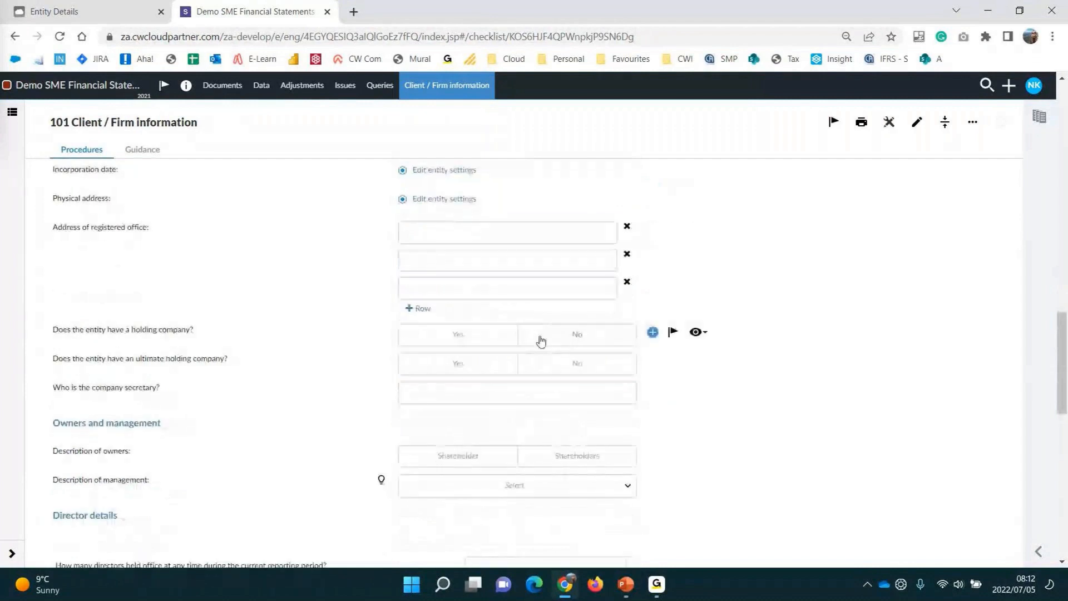
pyautogui.click(539, 337)
pyautogui.click(555, 368)
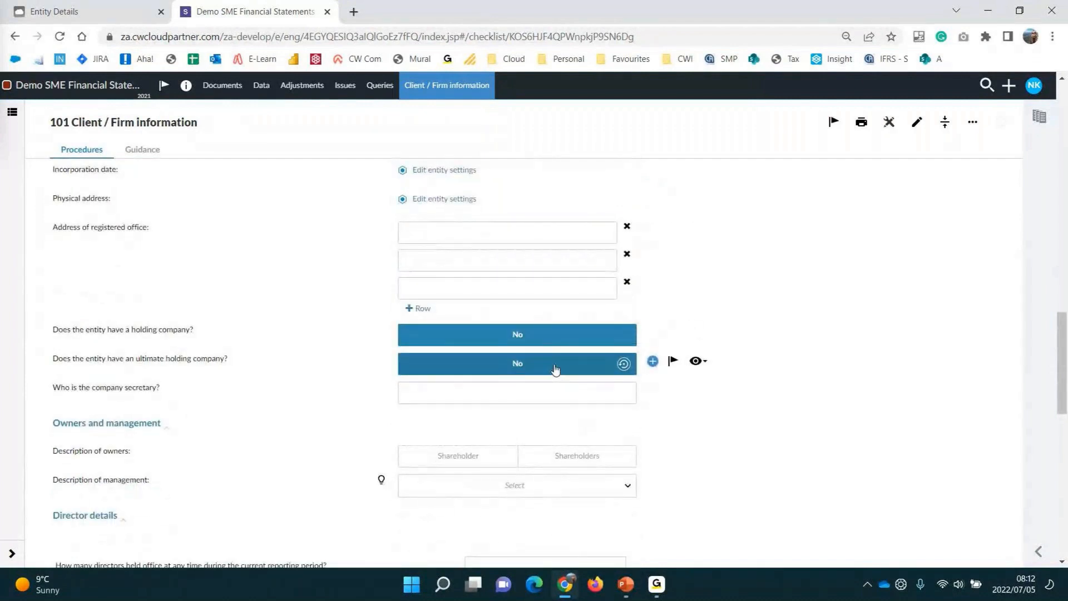
# Describe the owners as Shareholders and the management as Directors
pyautogui.scroll(-1, 554, 368)
pyautogui.click(550, 387)
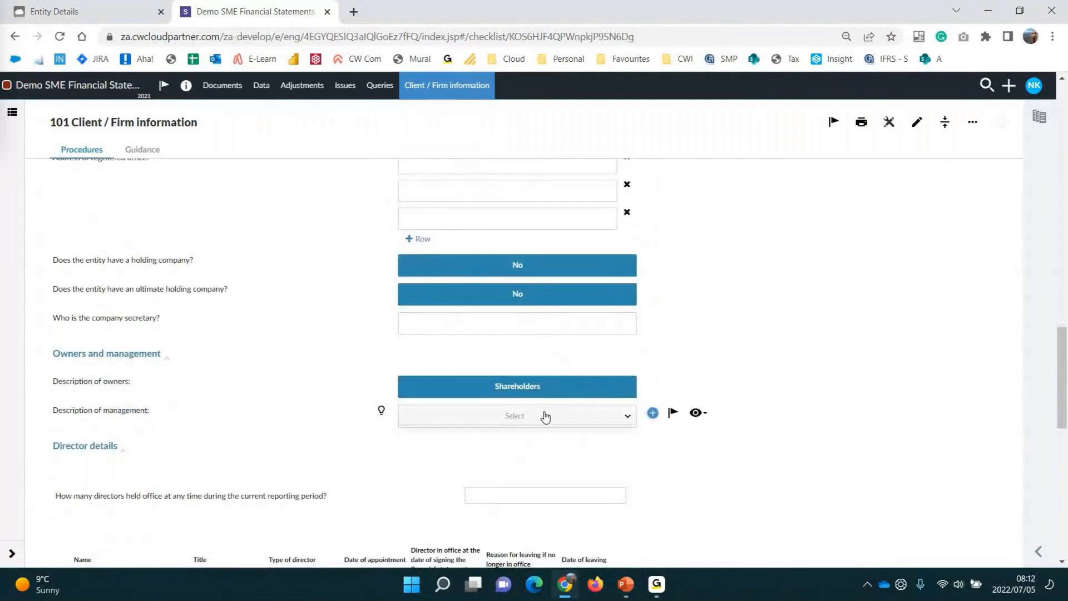
pyautogui.click(545, 416)
pyautogui.click(486, 467)
# Set the number of directors who held office during the current reporting period to 2
pyautogui.scroll(-1, 677, 364)
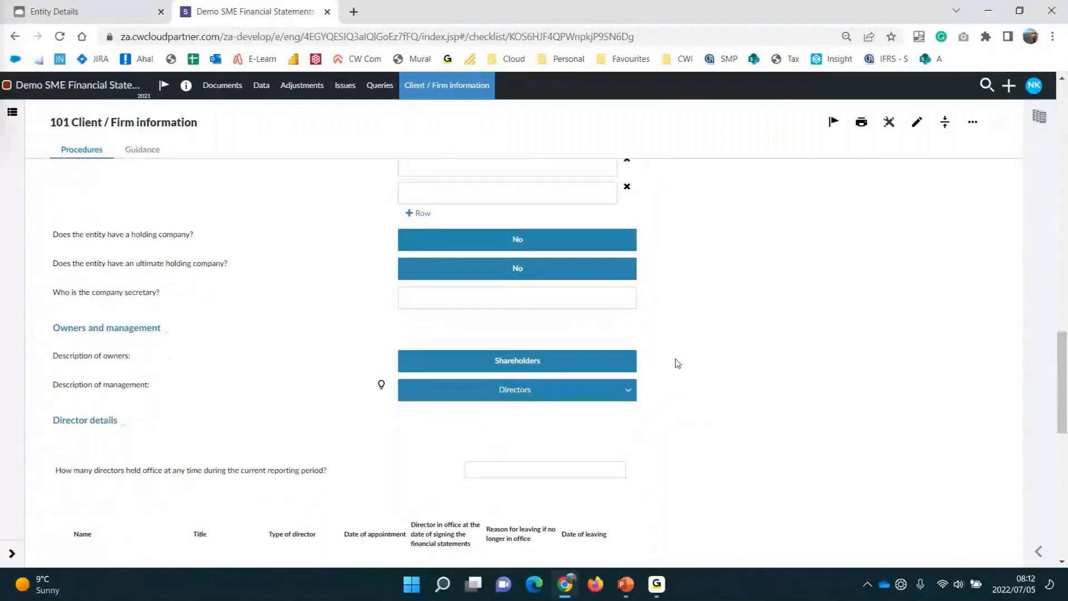
pyautogui.scroll(-2, 677, 363)
pyautogui.click(547, 356)
pyautogui.write('2')
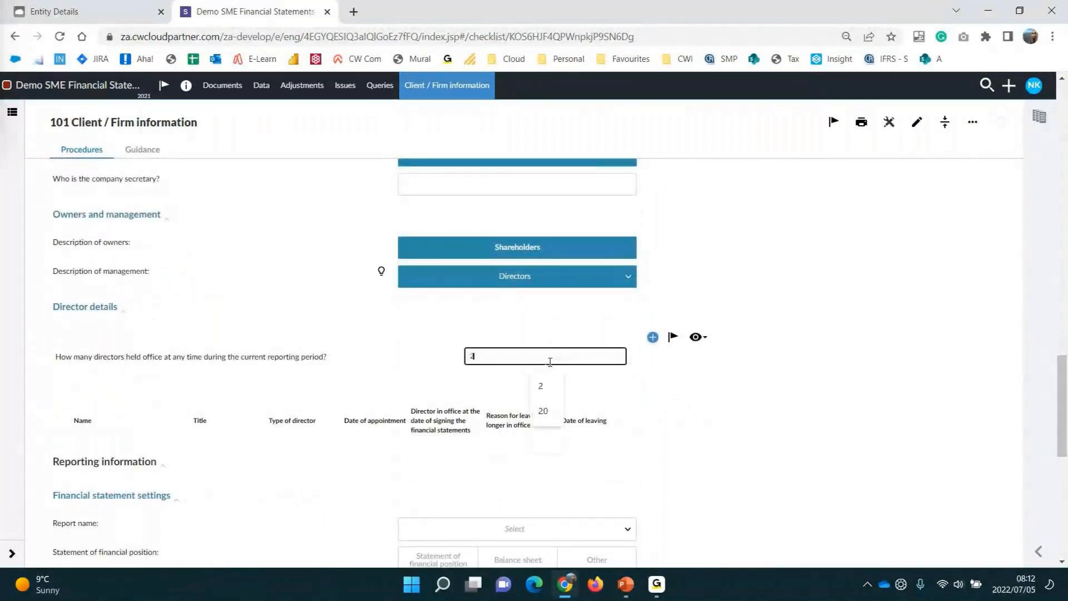
pyautogui.click(676, 401)
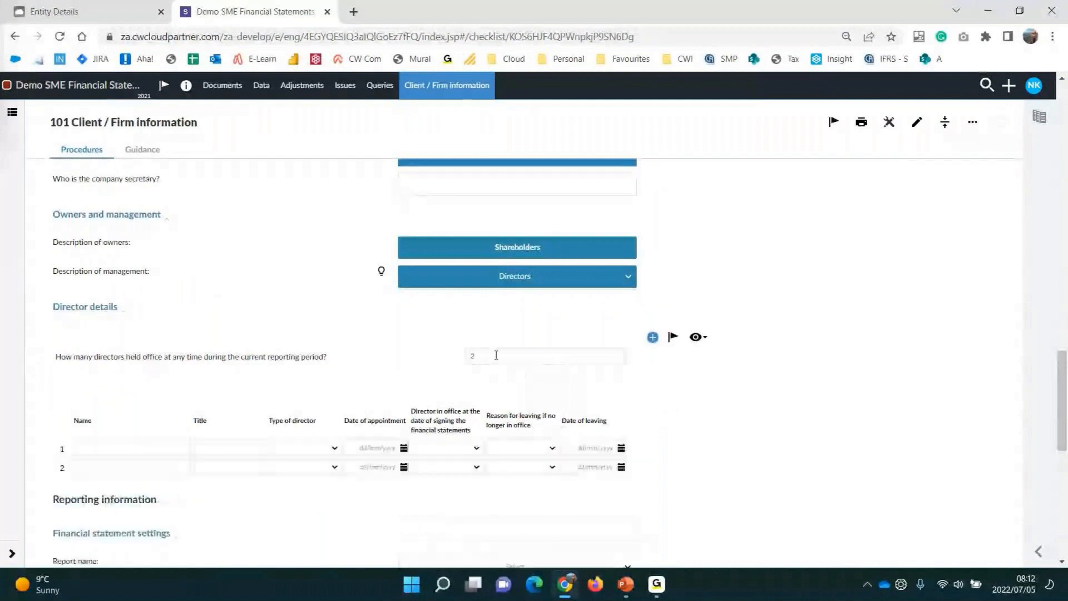
# Enter both directors' names in the director table, with appointment dates 01/02/2022 for the first and 01/03/2022 for the second
pyautogui.click(184, 447)
pyautogui.write('Miss A')
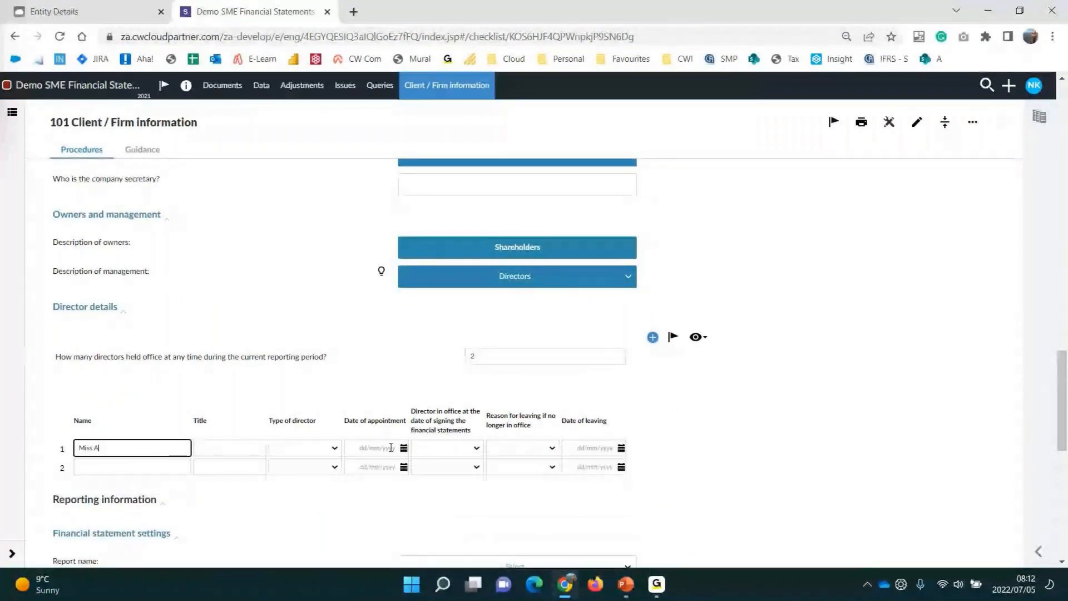
pyautogui.click(391, 447)
pyautogui.write('01/02/2022')
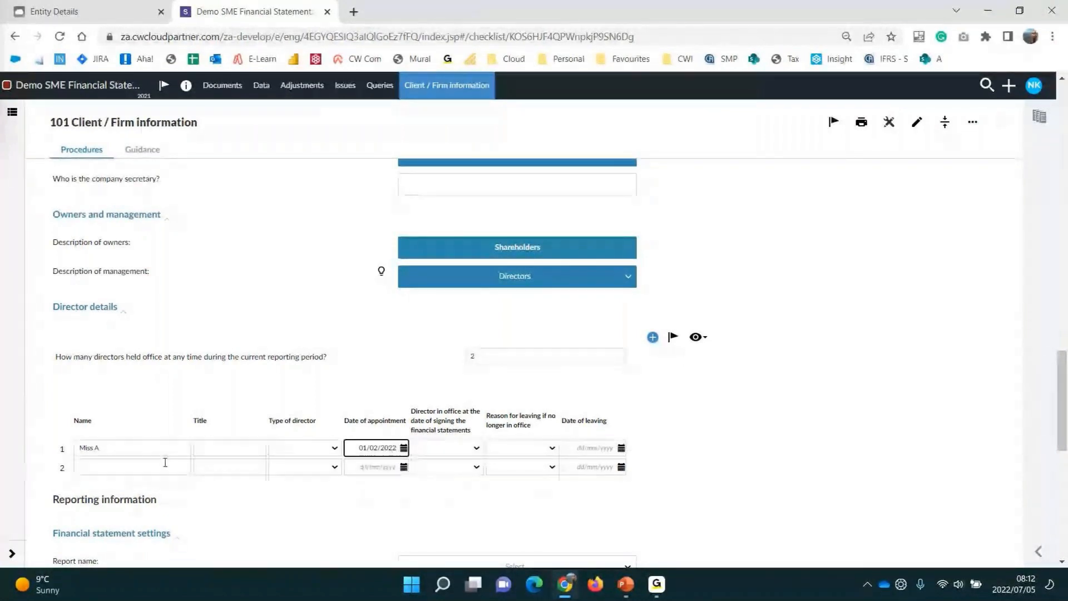
pyautogui.click(164, 465)
pyautogui.write('Mr B')
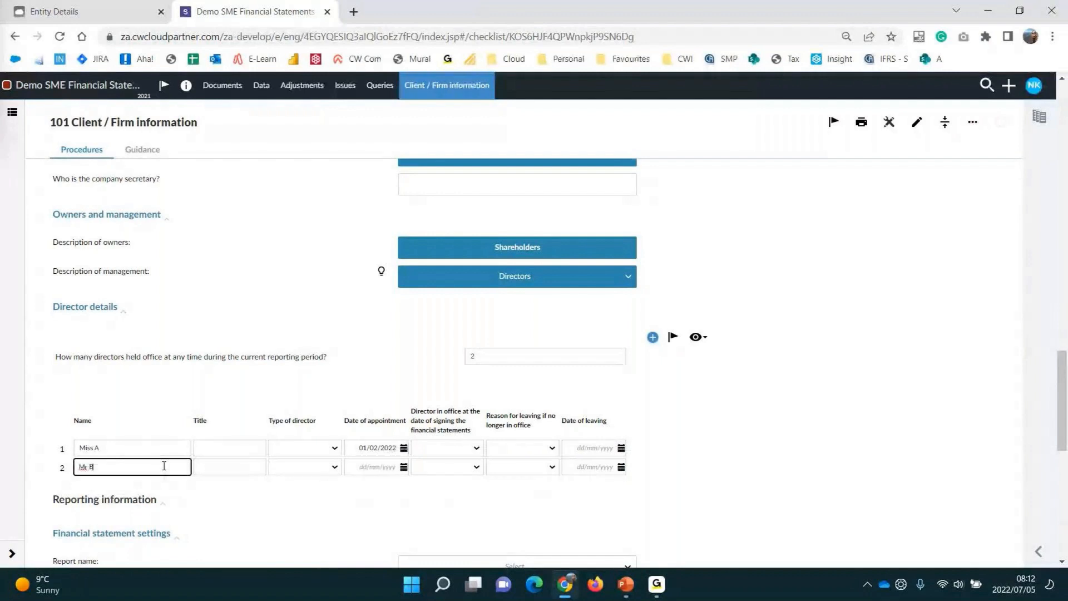
pyautogui.click(383, 466)
pyautogui.write('01/03/2022')
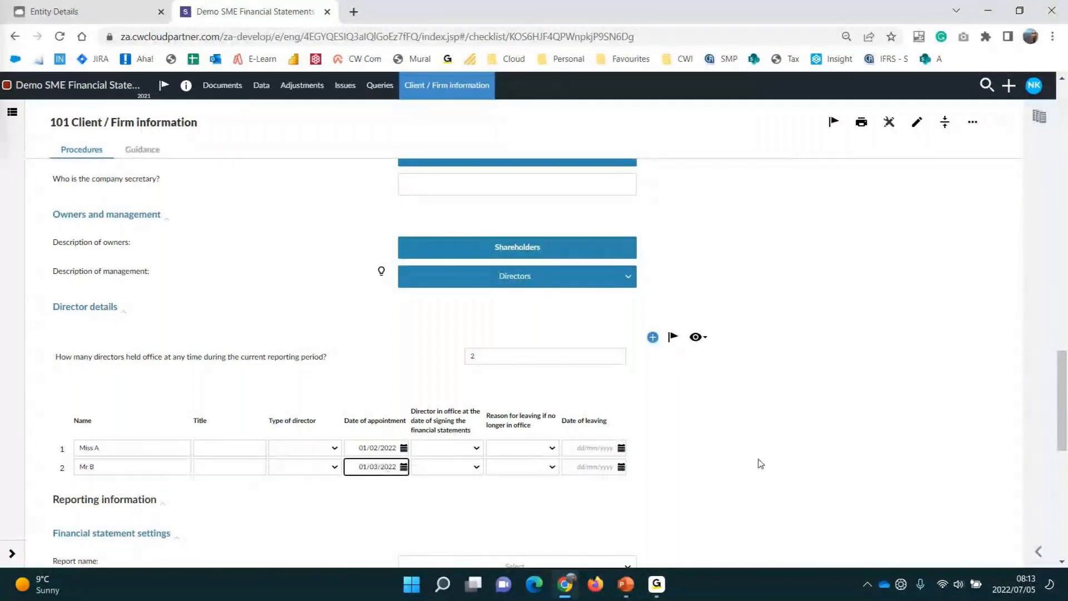
# Set the report name to Financial Statements (with a capital S) in the financial statement settings
pyautogui.scroll(-3, 634, 399)
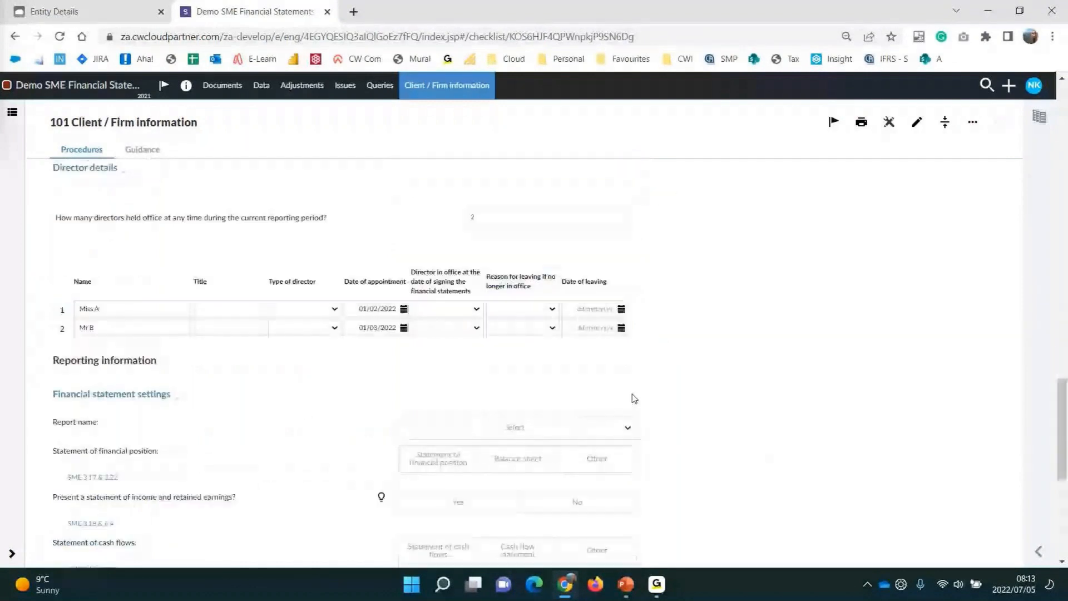
pyautogui.scroll(-3, 633, 399)
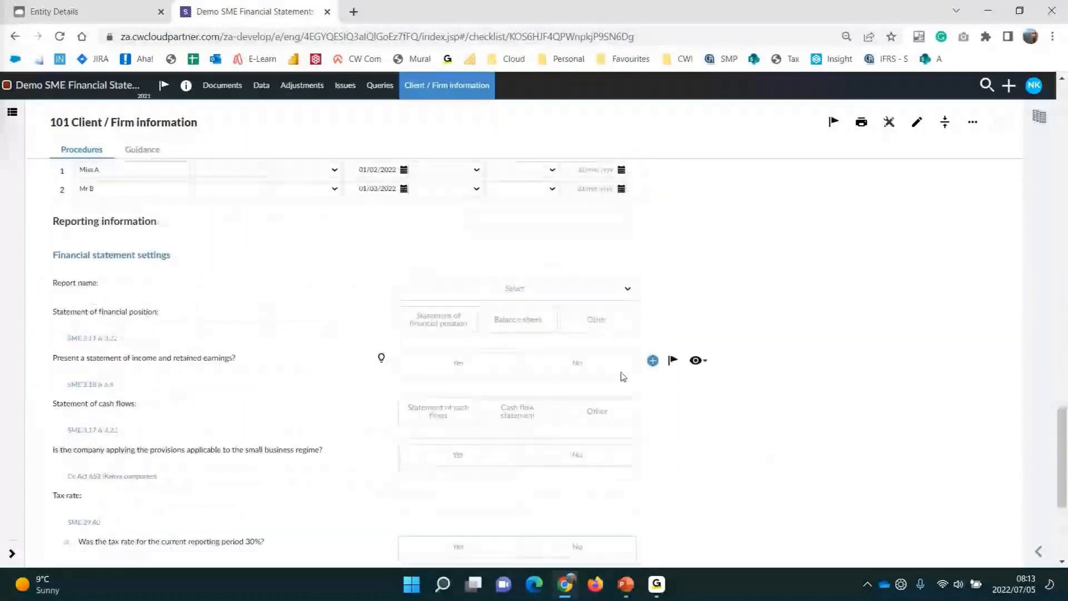
pyautogui.click(543, 293)
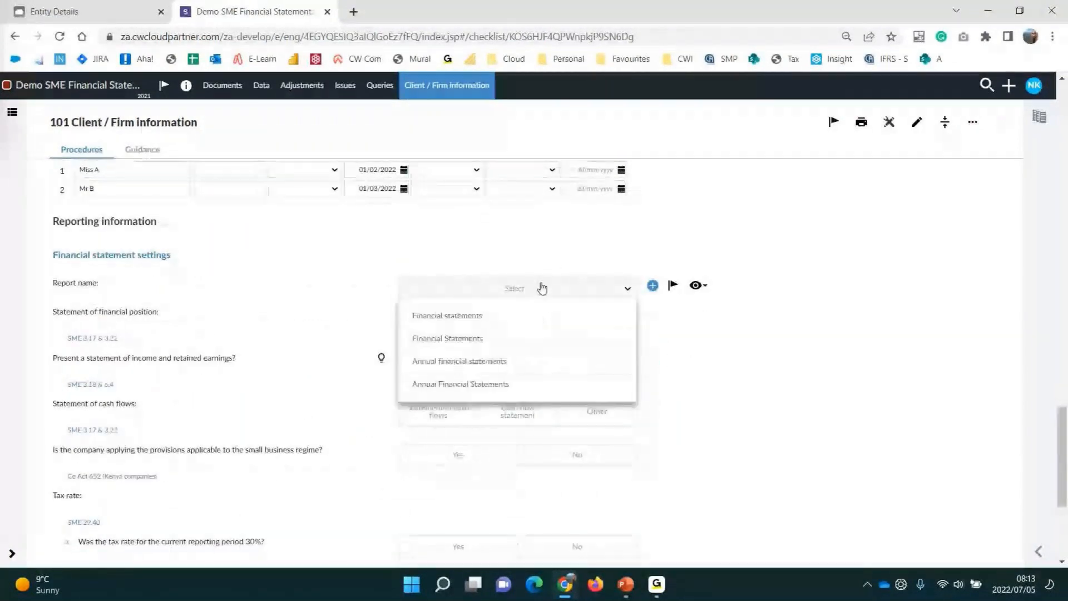
pyautogui.click(514, 341)
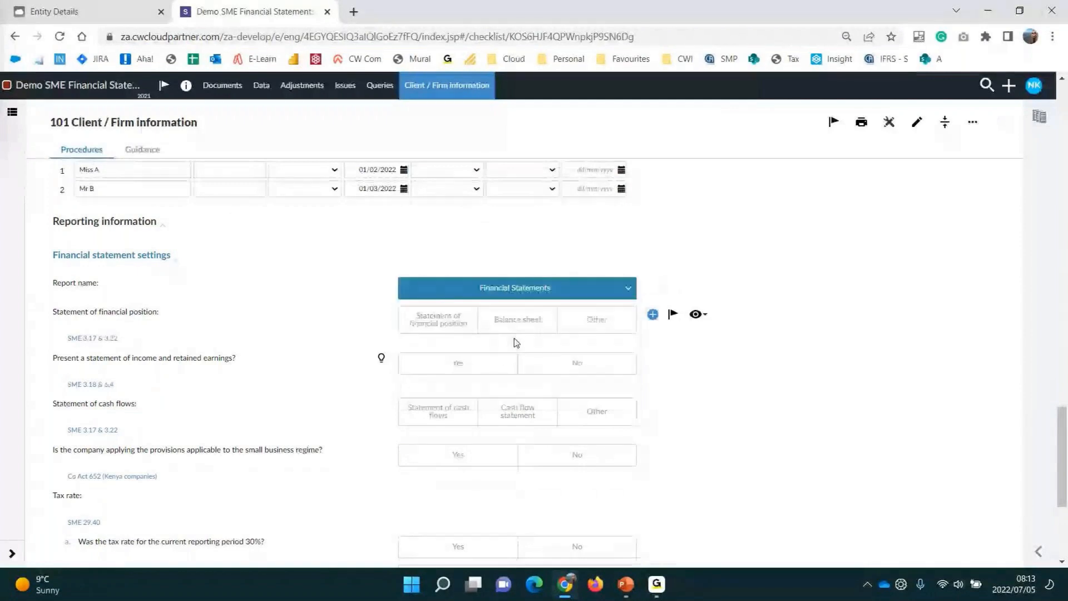
# Choose the titles Statement of financial position and Statement of cash flows, and answer Yes to presenting a statement of income and retained earnings
pyautogui.click(455, 327)
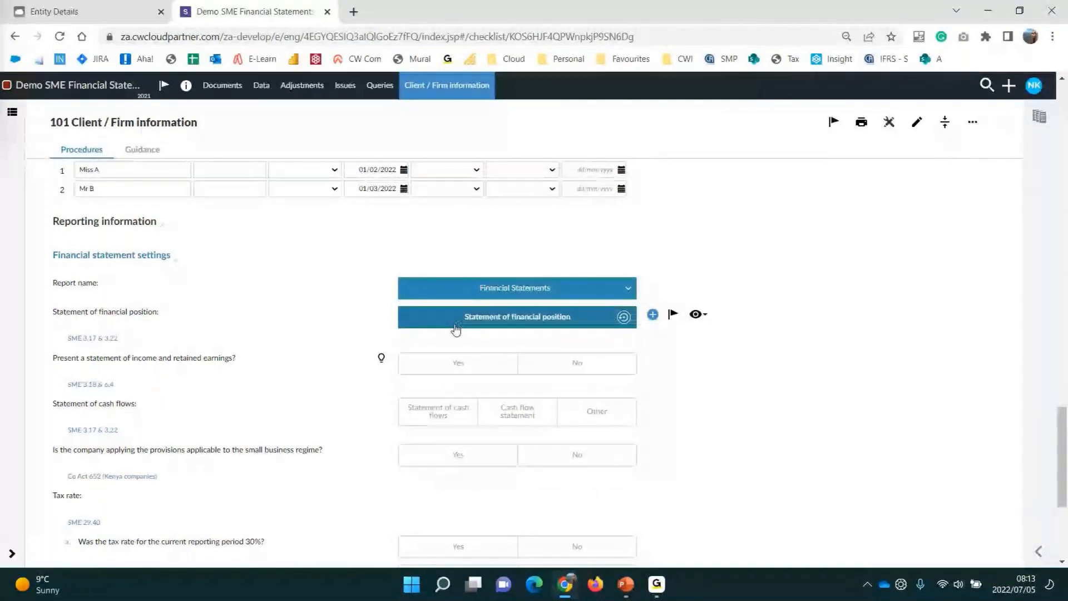
pyautogui.click(466, 372)
pyautogui.click(452, 412)
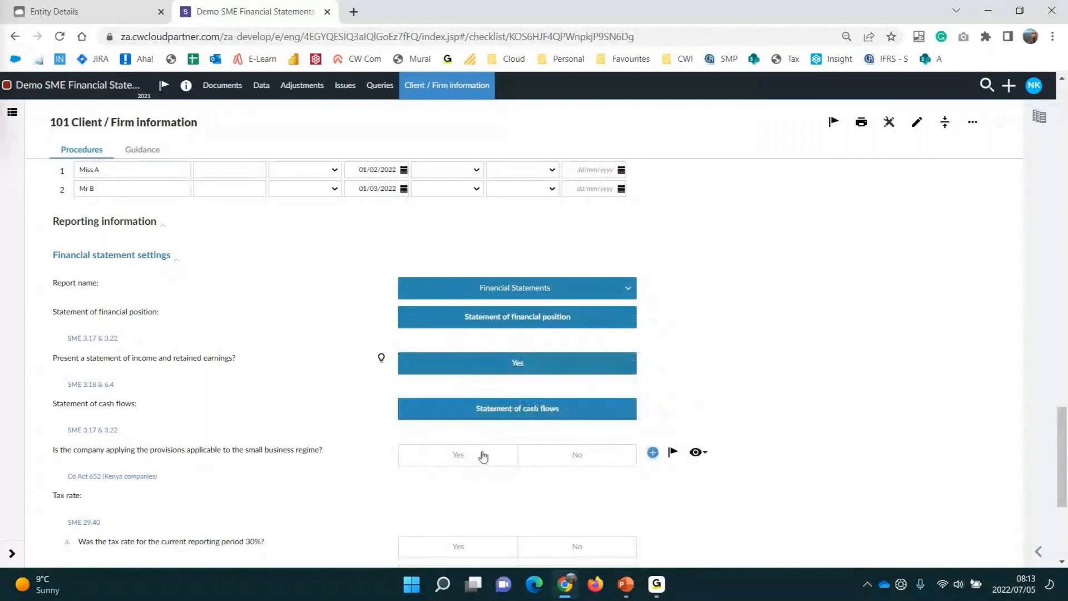
# Answer Yes to the small business regime question and to both 30% tax rate questions for the current and prior reporting periods
pyautogui.click(483, 456)
pyautogui.scroll(-4, 486, 356)
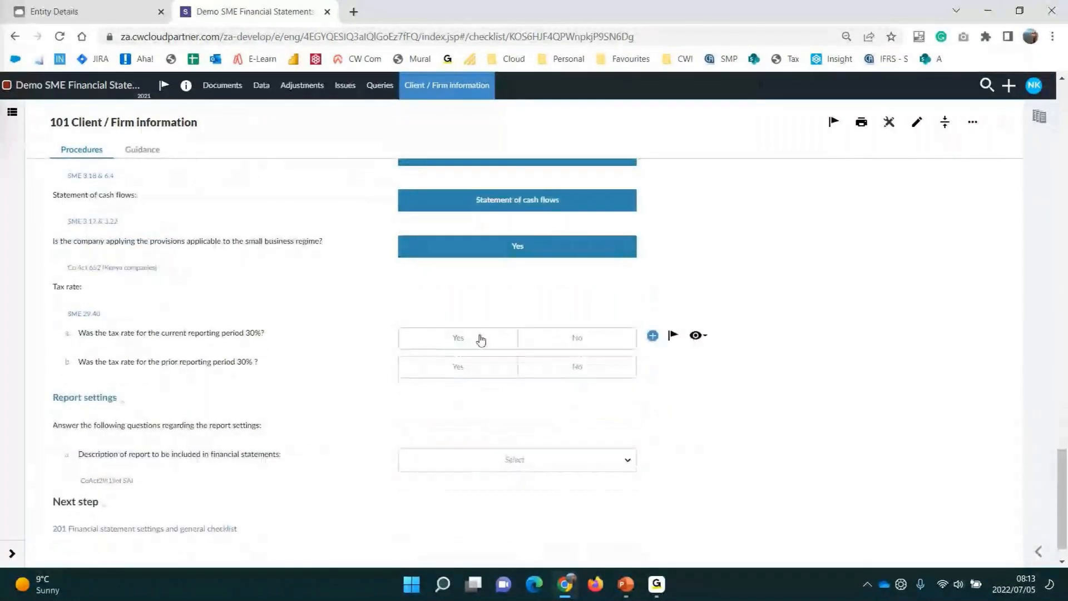
pyautogui.click(481, 340)
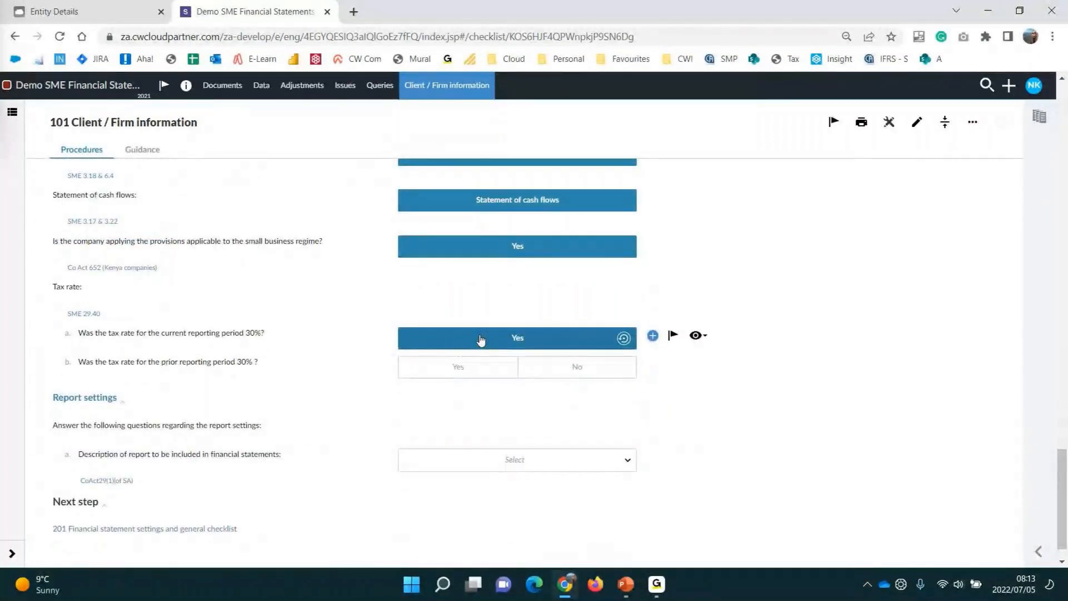
pyautogui.click(475, 370)
# Describe the report included in the financial statements as Audit and include the 2 Page placeholder report
pyautogui.click(495, 465)
pyautogui.click(490, 489)
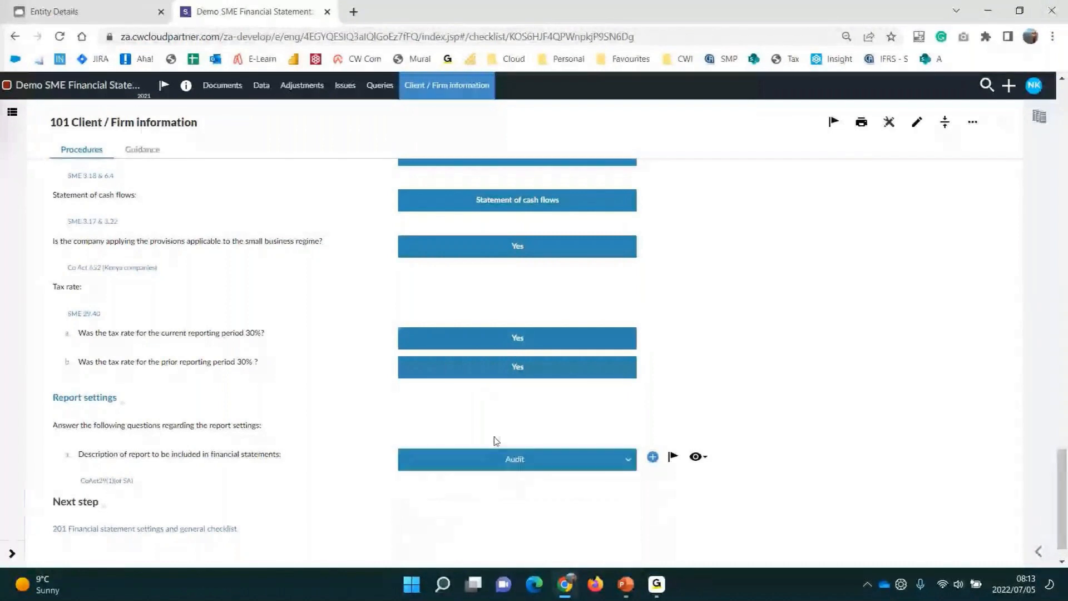
pyautogui.scroll(-1, 497, 423)
pyautogui.scroll(-1, 486, 415)
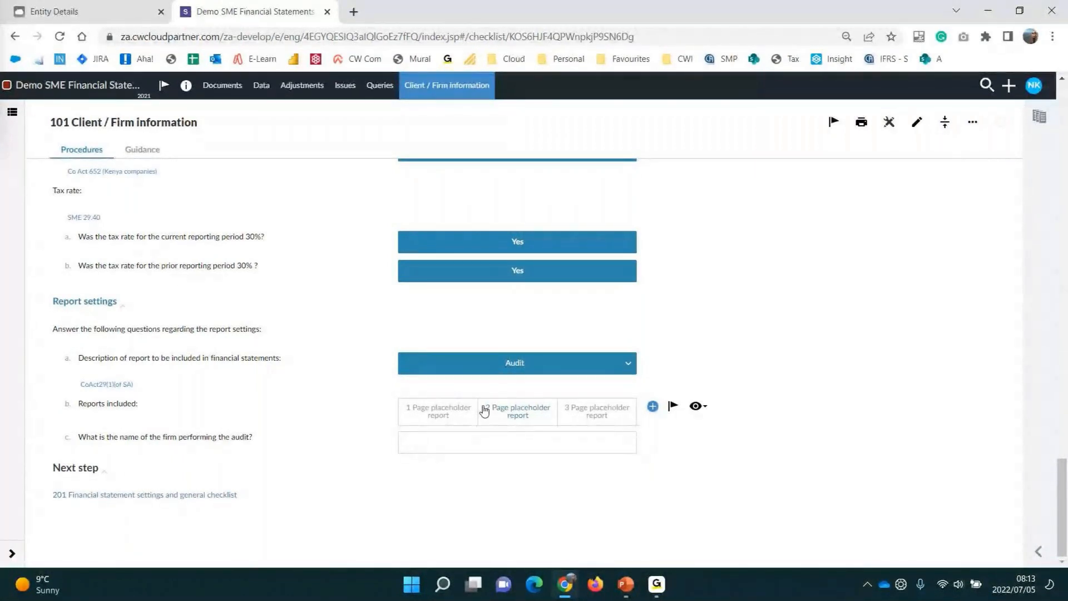
pyautogui.click(484, 411)
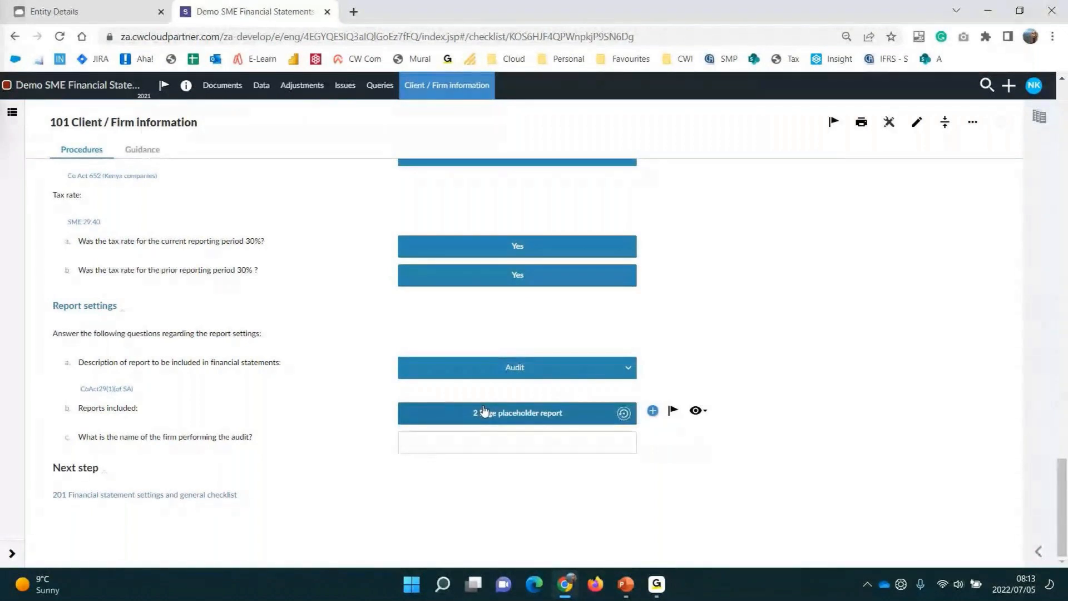
# Enter the name of the firm performing the audit in the report settings
pyautogui.click(477, 440)
pyautogui.write('Mr Pat')
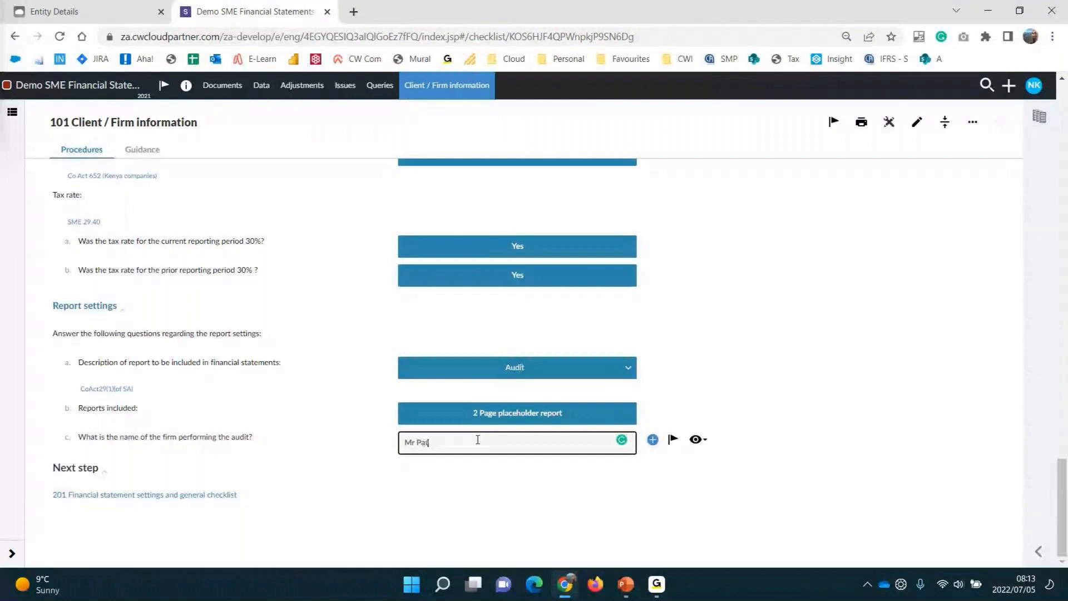
pyautogui.write('ner')
pyautogui.press('BackSpace')
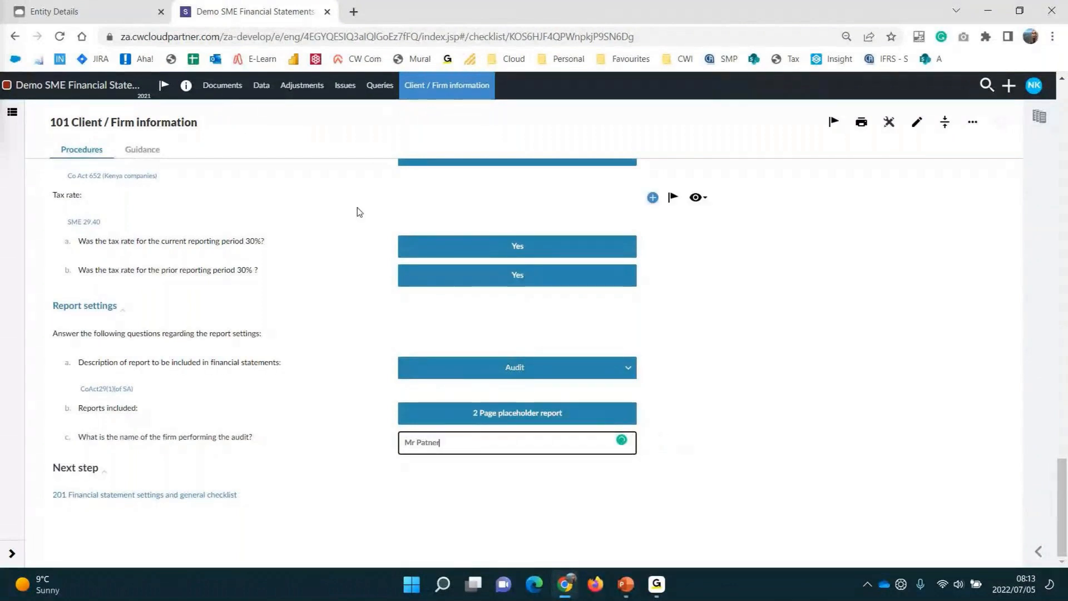
pyautogui.press('BackSpace')
pyautogui.press('BackSpace')
pyautogui.press('BackSpace')
pyautogui.write('r')
pyautogui.write('tner')
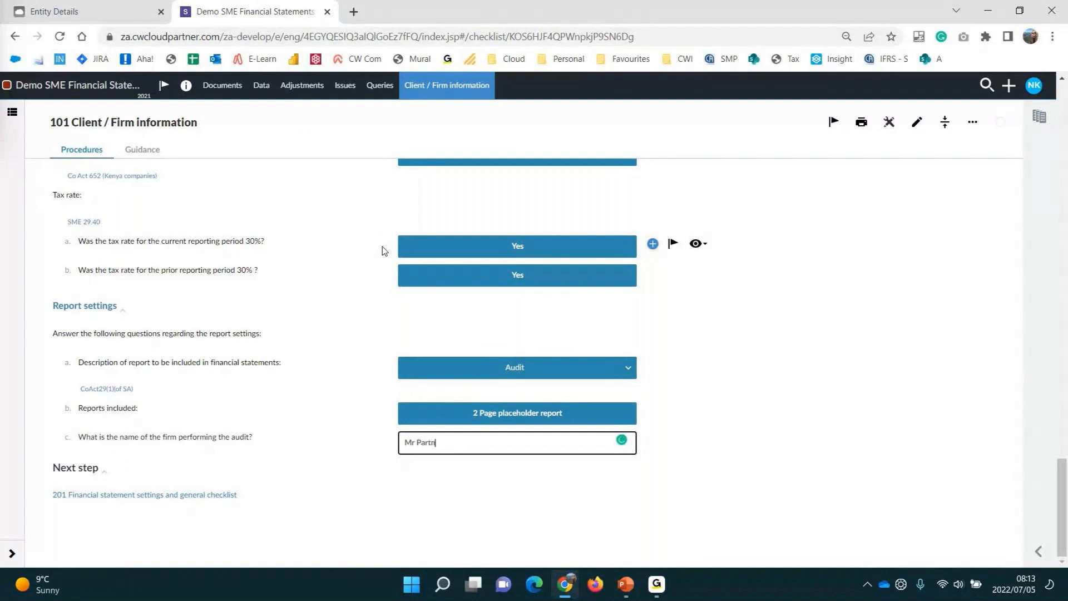
# Upload Engagement letter.pdf from the Cloud SME Getting started folder to document 118 Terms of engagement (engagement letter) - signed
pyautogui.click(219, 89)
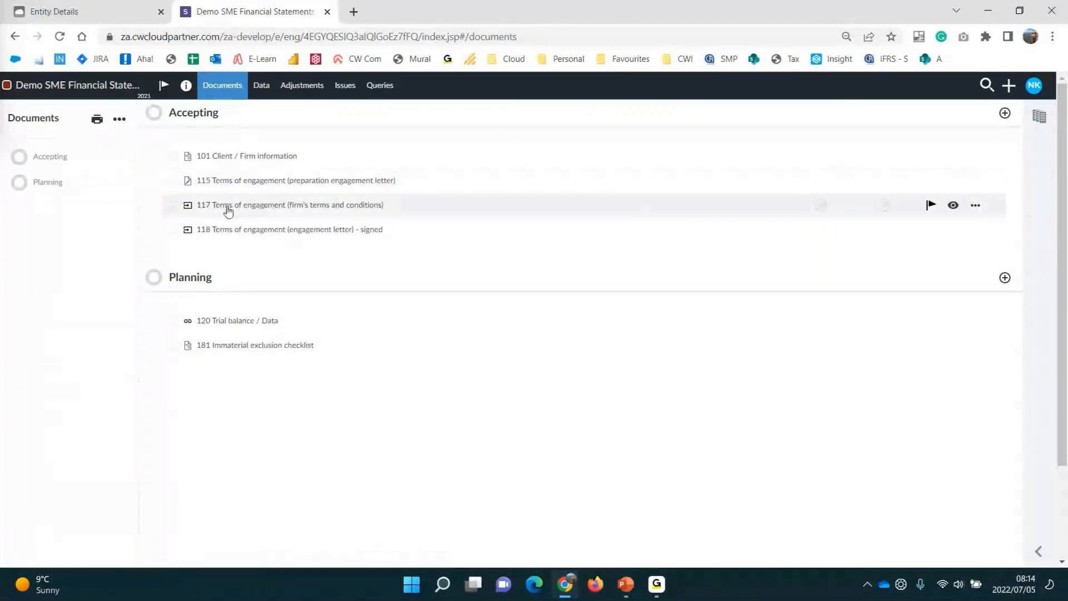
pyautogui.click(188, 229)
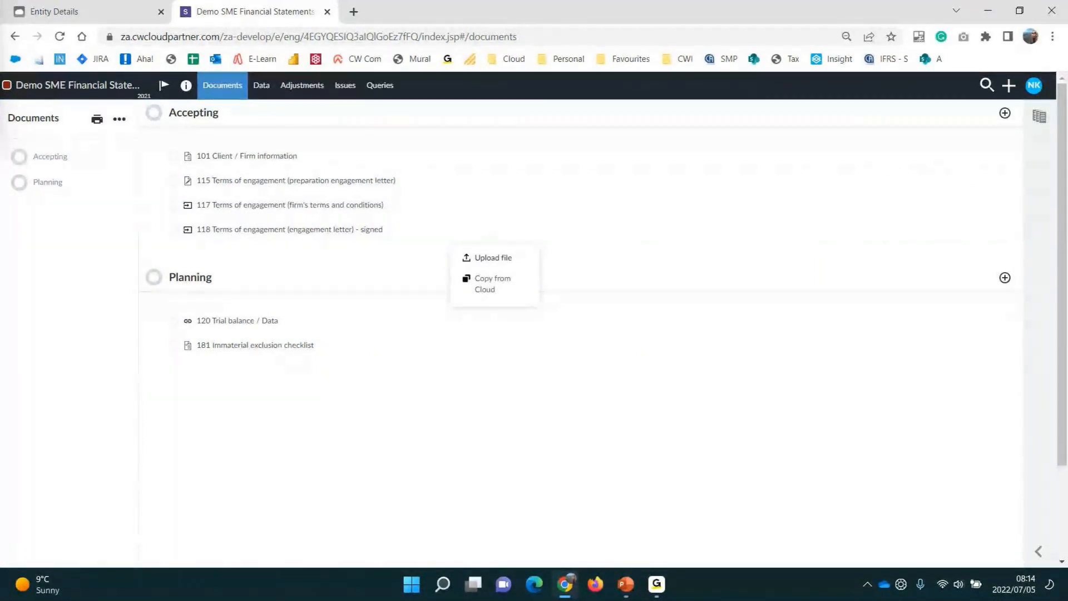
pyautogui.click(493, 258)
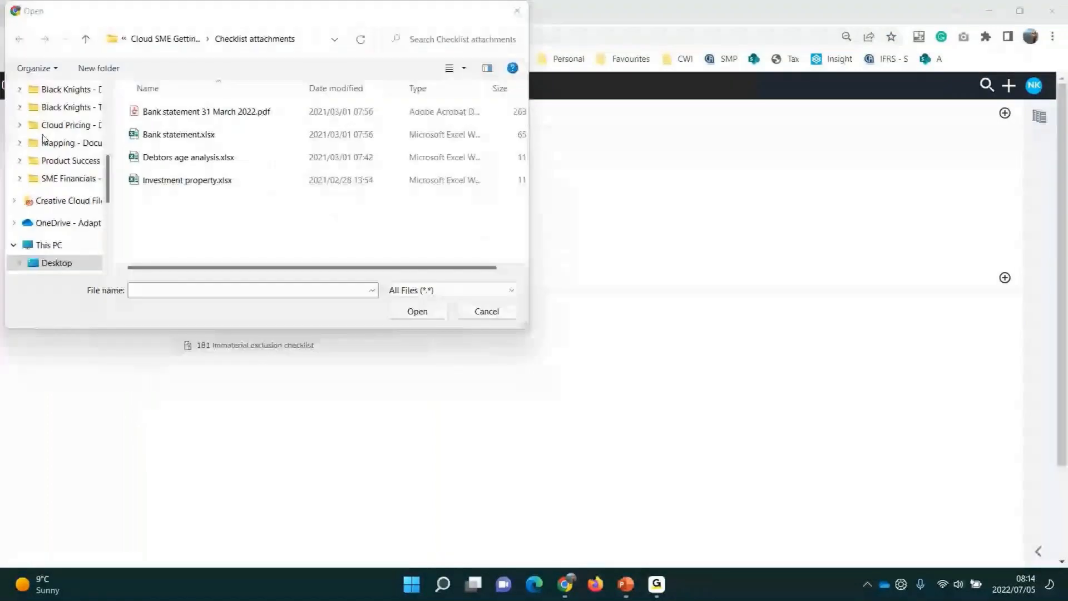
pyautogui.click(161, 39)
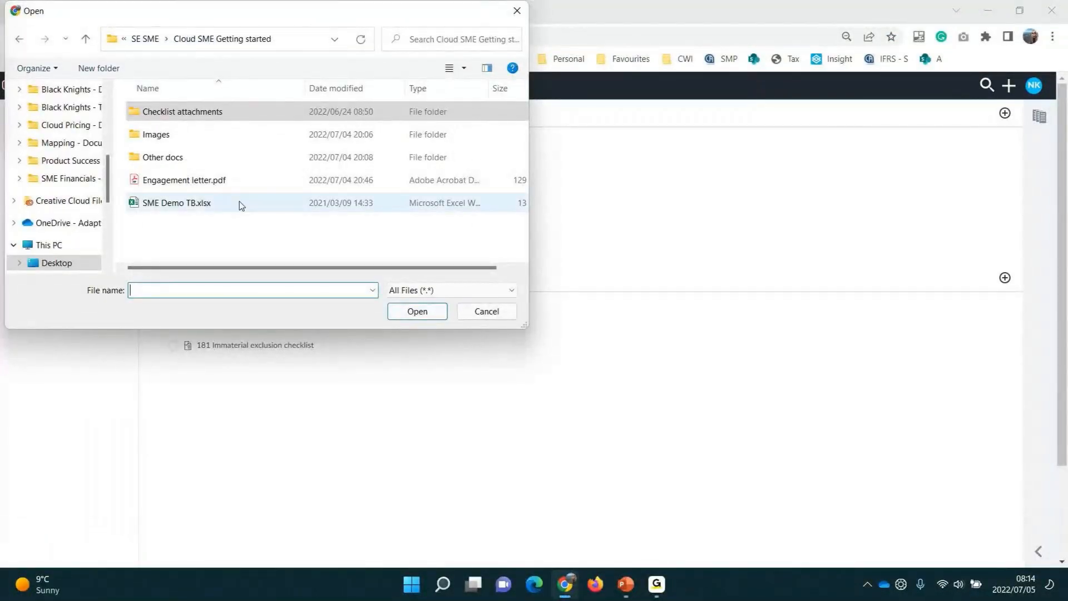
pyautogui.doubleClick(217, 181)
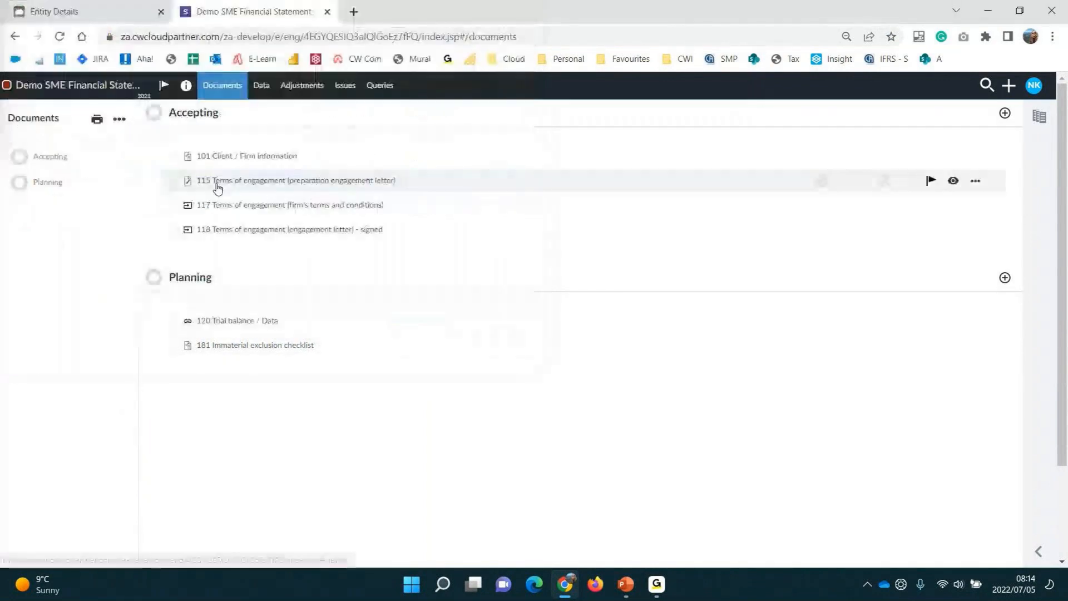
# Open the uploaded signed engagement letter, document 118, and look through its pages
pyautogui.click(362, 230)
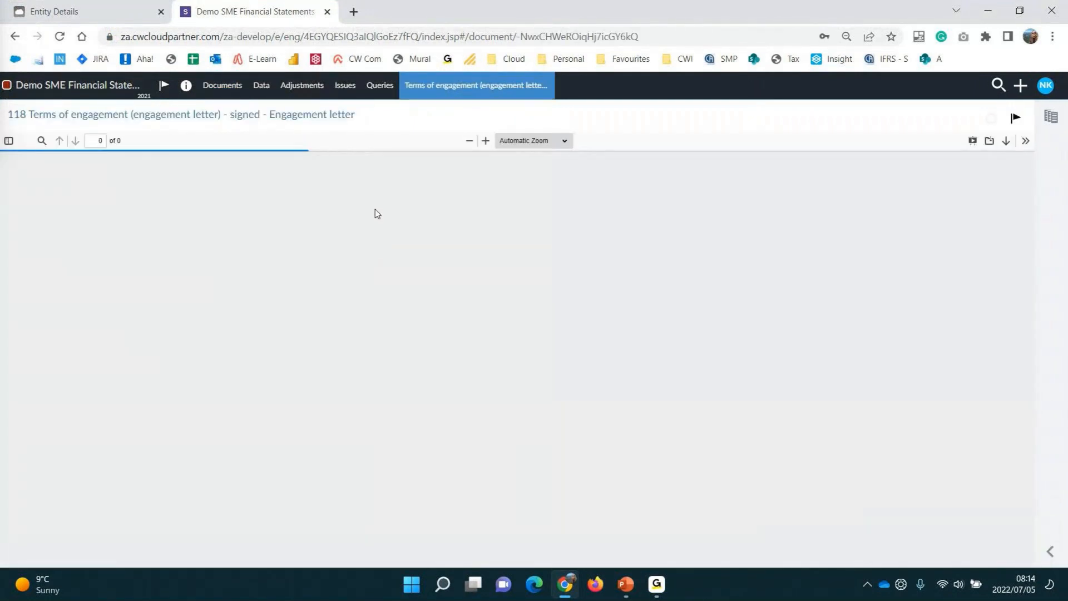
pyautogui.scroll(-4, 373, 220)
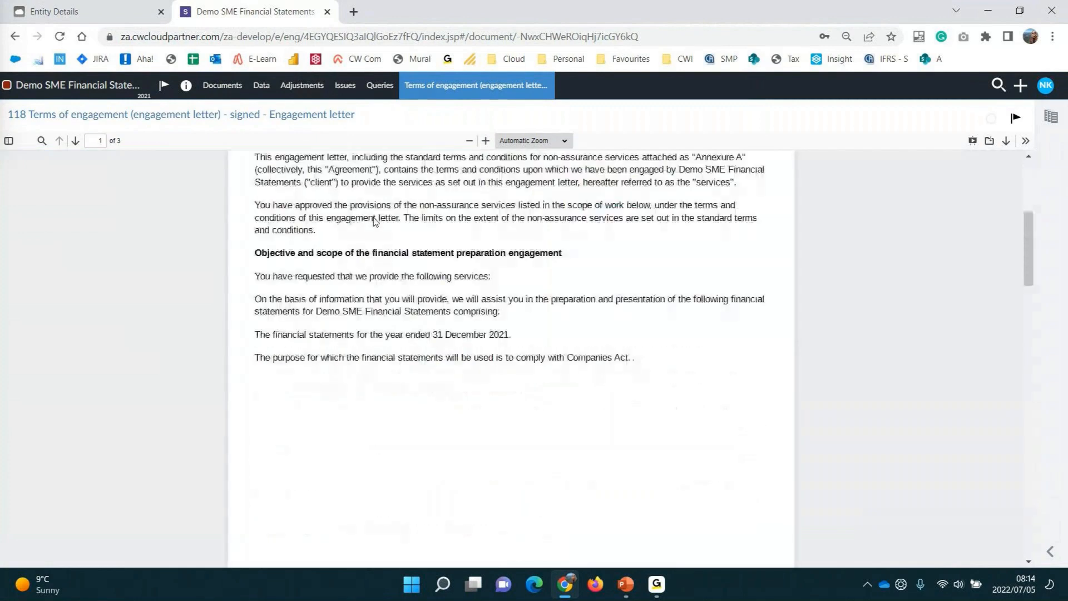
pyautogui.scroll(-15, 374, 221)
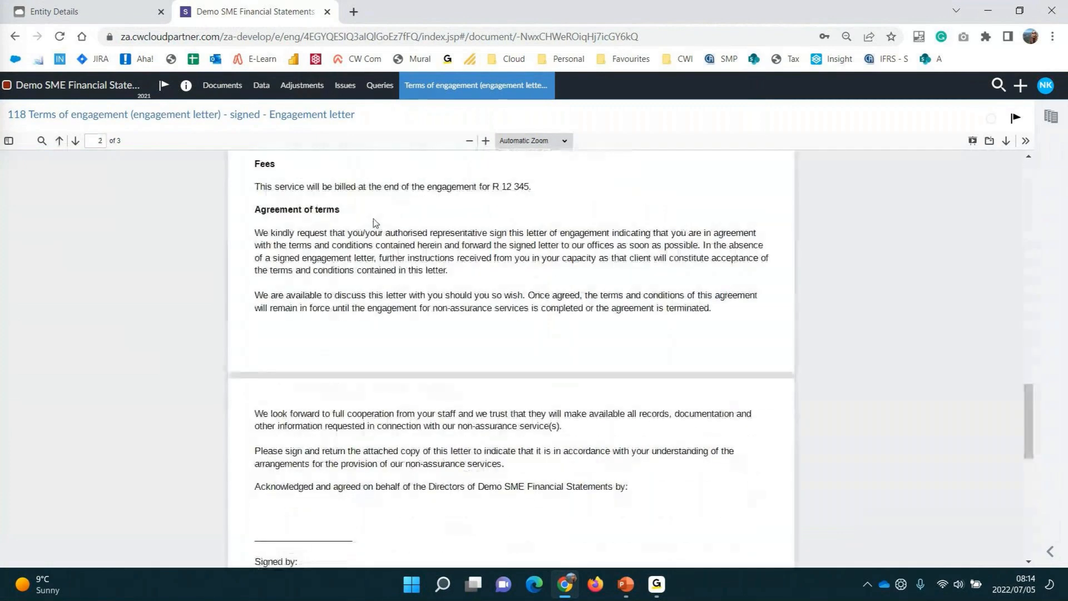
pyautogui.scroll(5, 374, 223)
pyautogui.scroll(1, 372, 219)
# Open 120 Trial balance / Data and examine the data sources offered for importing from accounting software or a structured file
pyautogui.click(224, 89)
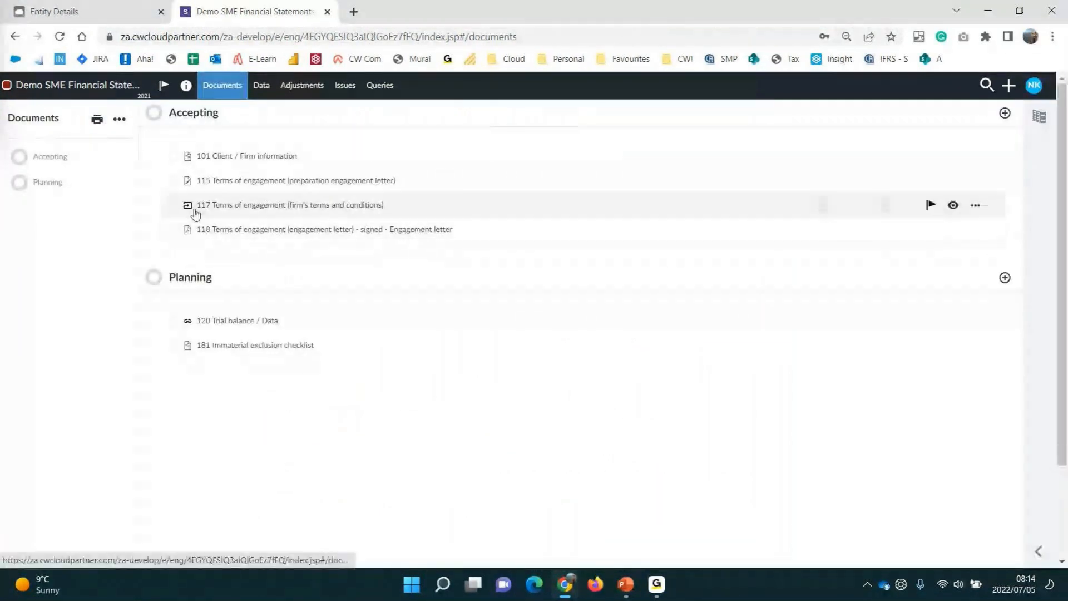
pyautogui.click(255, 327)
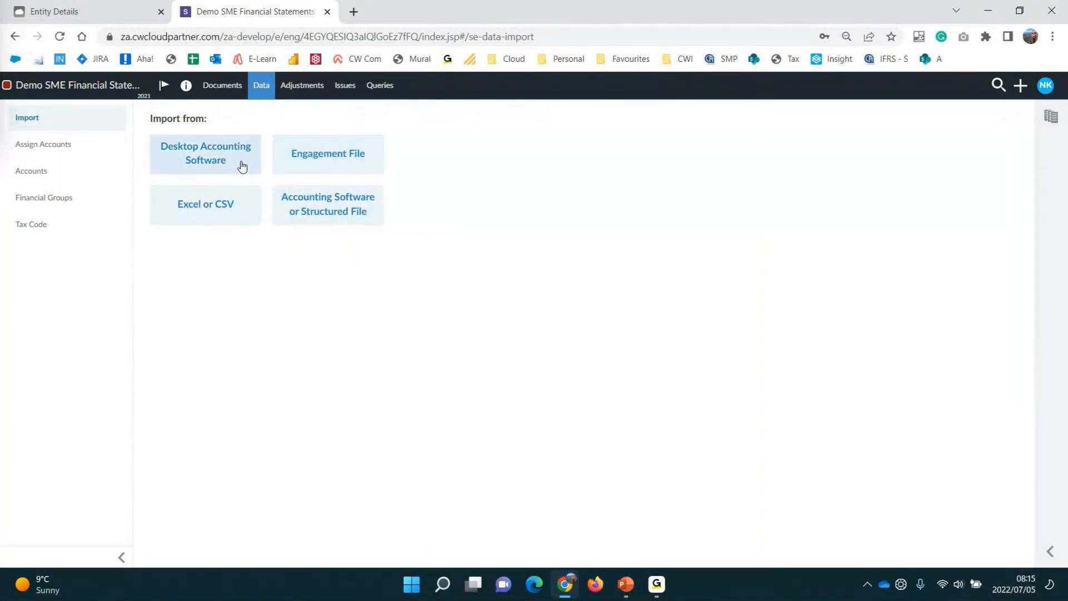
pyautogui.click(314, 207)
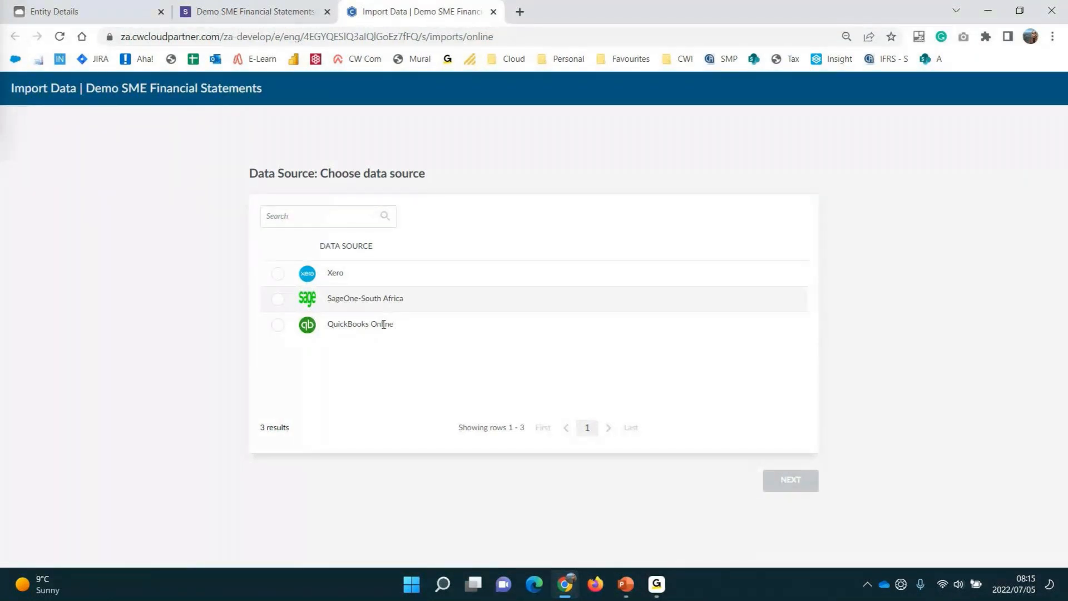
pyautogui.click(493, 12)
# Load SME Demo TB.xlsx for an Excel or CSV import and map its first two columns as Account Number and Account Name
pyautogui.click(205, 217)
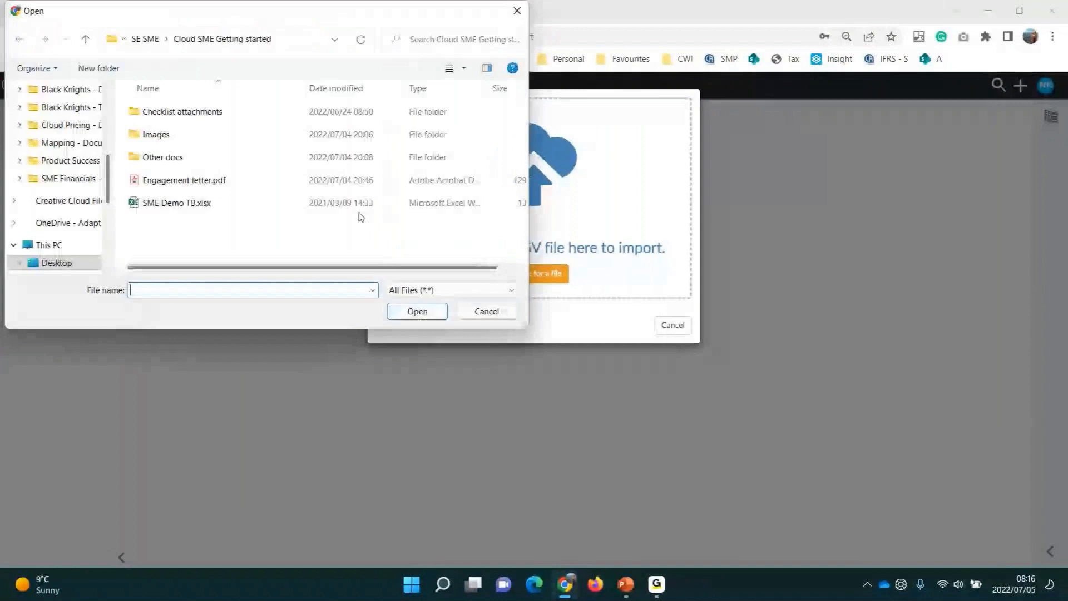
pyautogui.doubleClick(227, 207)
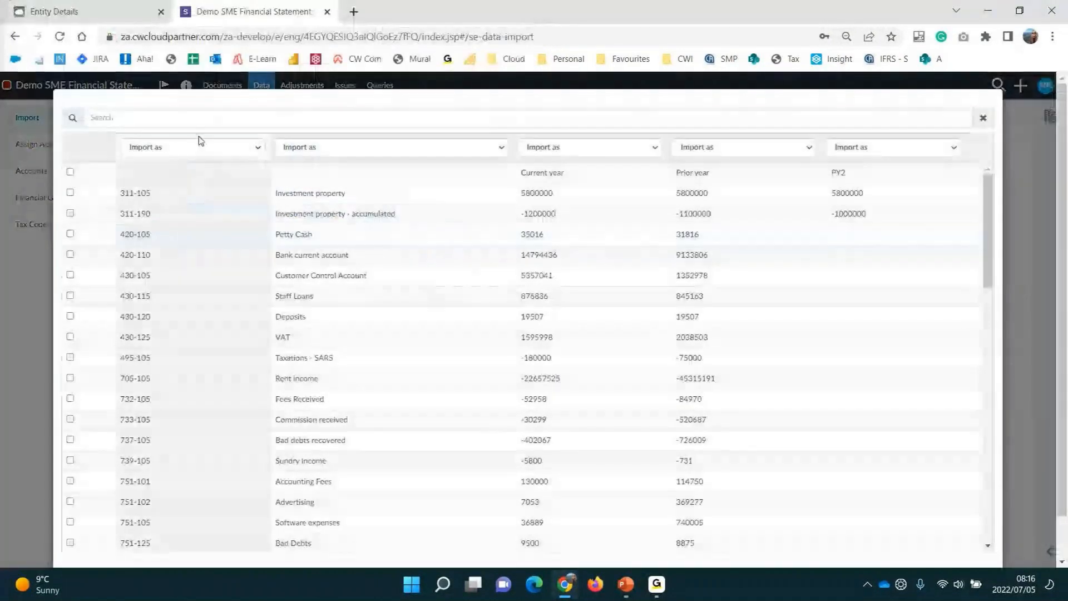
pyautogui.click(196, 147)
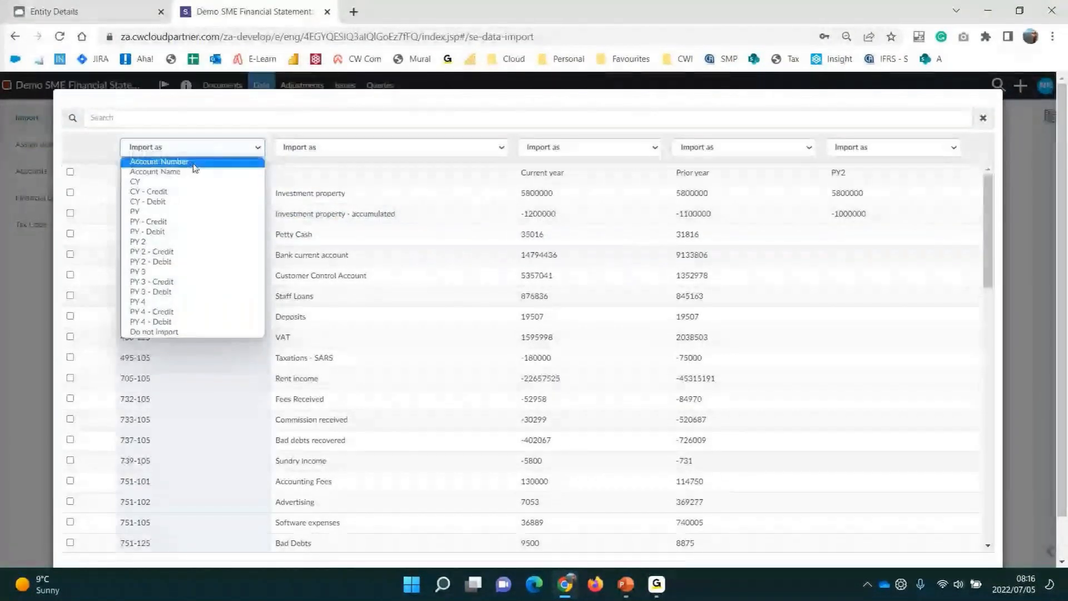
pyautogui.click(145, 161)
pyautogui.click(289, 153)
pyautogui.click(323, 171)
# Map the Current year column as CY and the Prior year column as PY
pyautogui.click(579, 149)
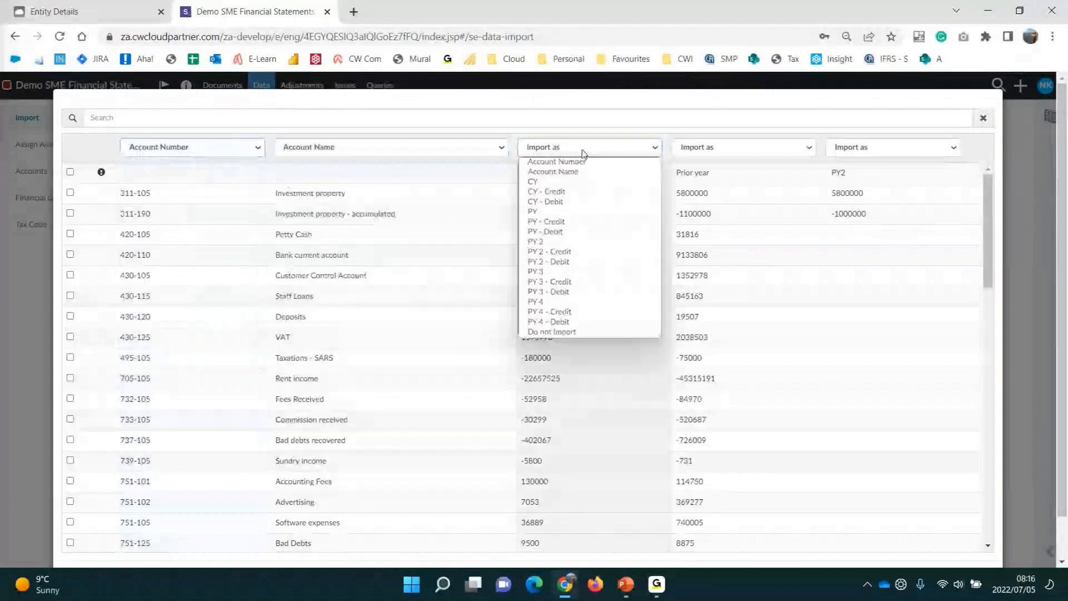
pyautogui.click(584, 182)
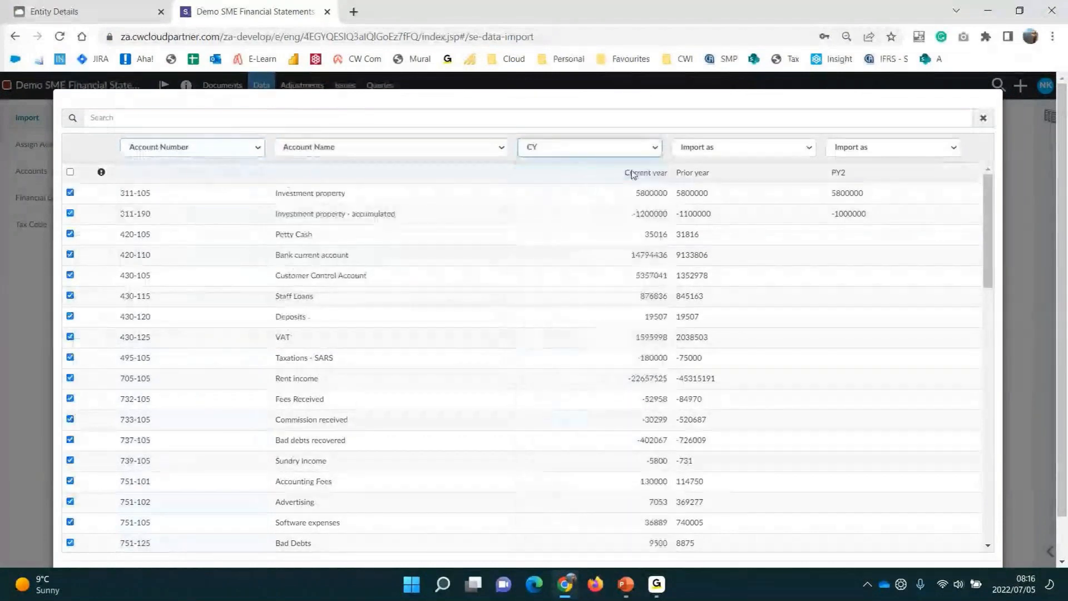
pyautogui.click(744, 148)
pyautogui.click(726, 215)
pyautogui.moveTo(744, 102); pyautogui.dragTo(702, 43)
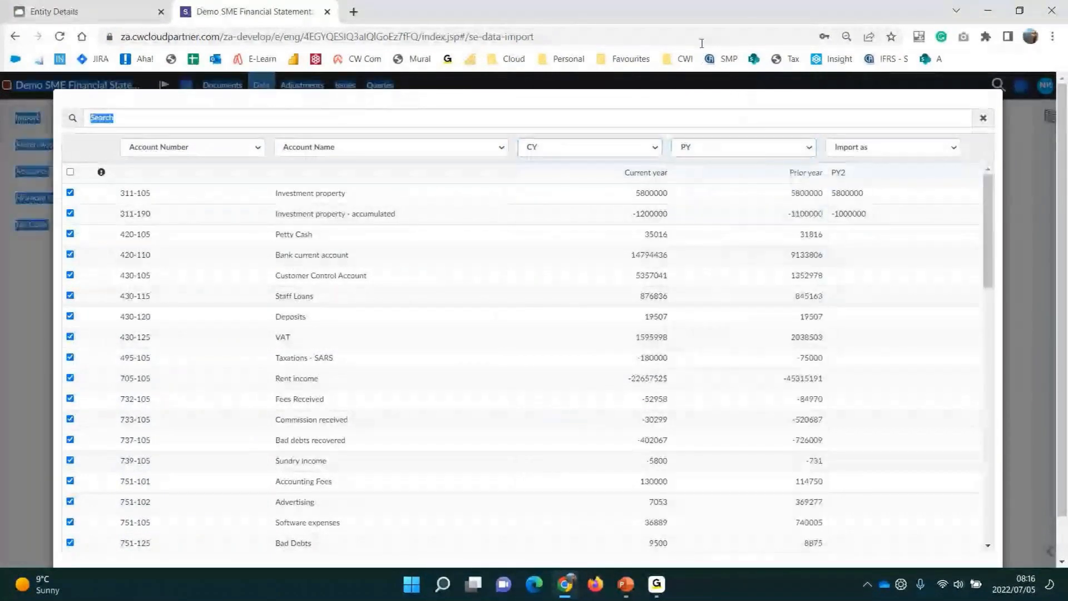
# Import the selected trial balance accounts with the mapped columns
pyautogui.scroll(-15, 984, 256)
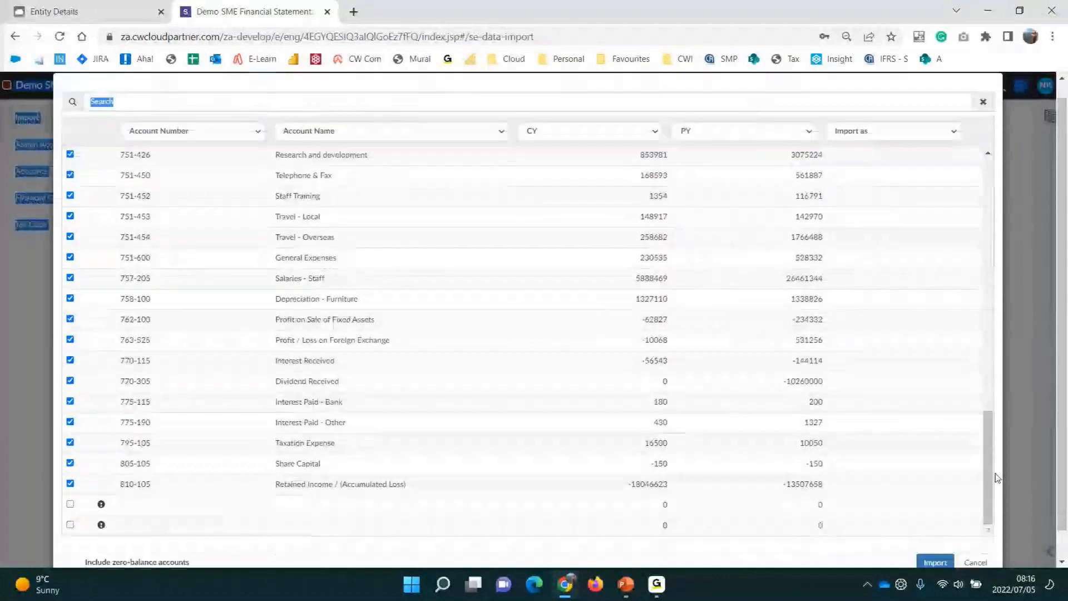
pyautogui.scroll(-1, 996, 477)
pyautogui.click(937, 533)
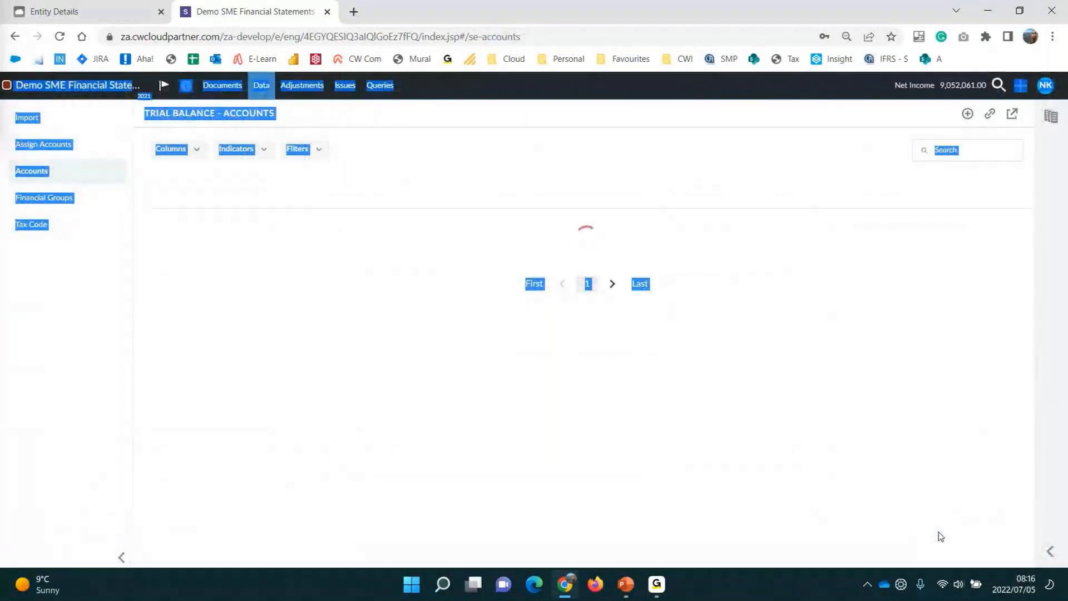
# Display the imported trial balance by financial groups
pyautogui.click(424, 345)
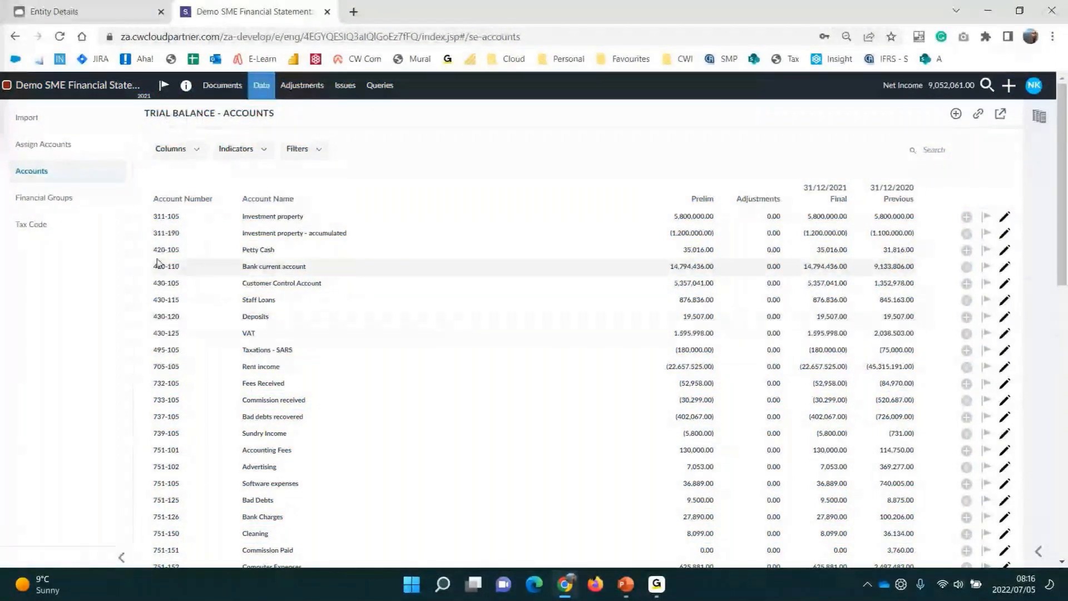
pyautogui.click(70, 203)
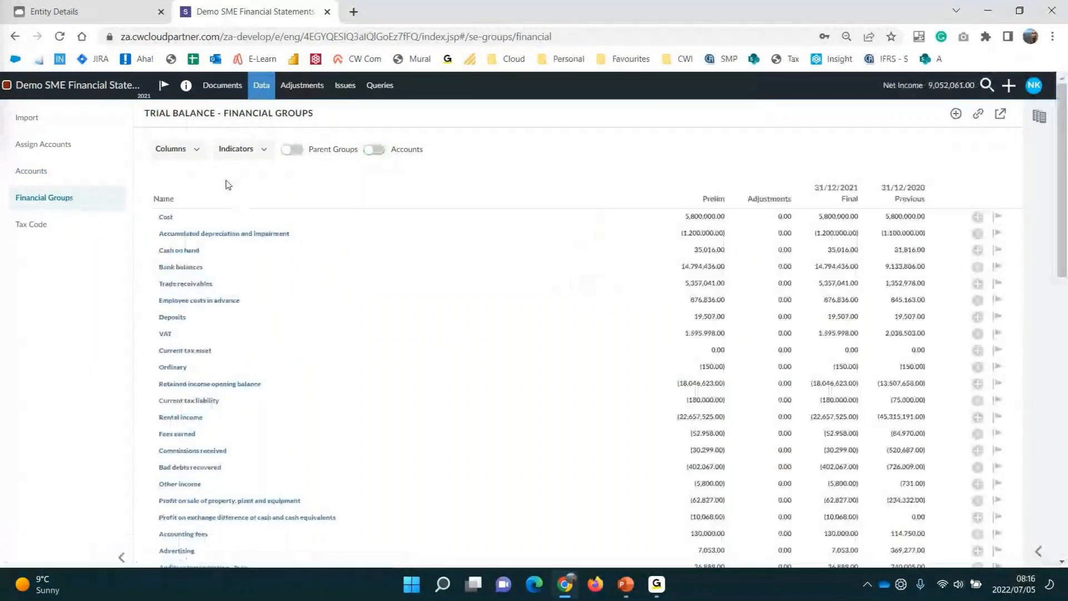
# Show parent groups, individual accounts and the Number column in the financial groups trial balance
pyautogui.click(297, 154)
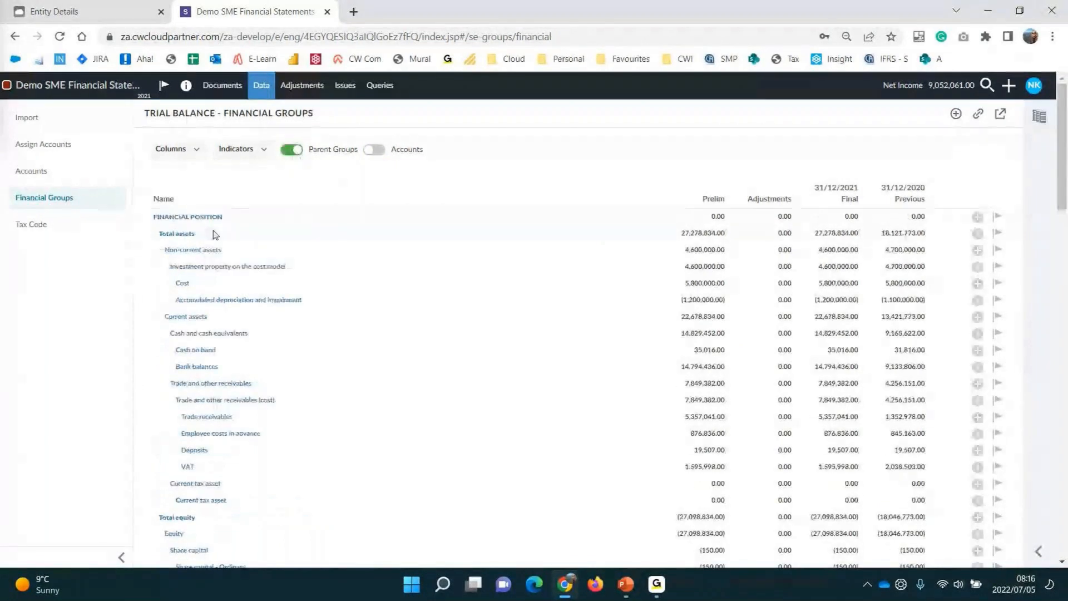
pyautogui.click(379, 150)
pyautogui.click(193, 149)
pyautogui.click(116, 201)
pyautogui.click(218, 407)
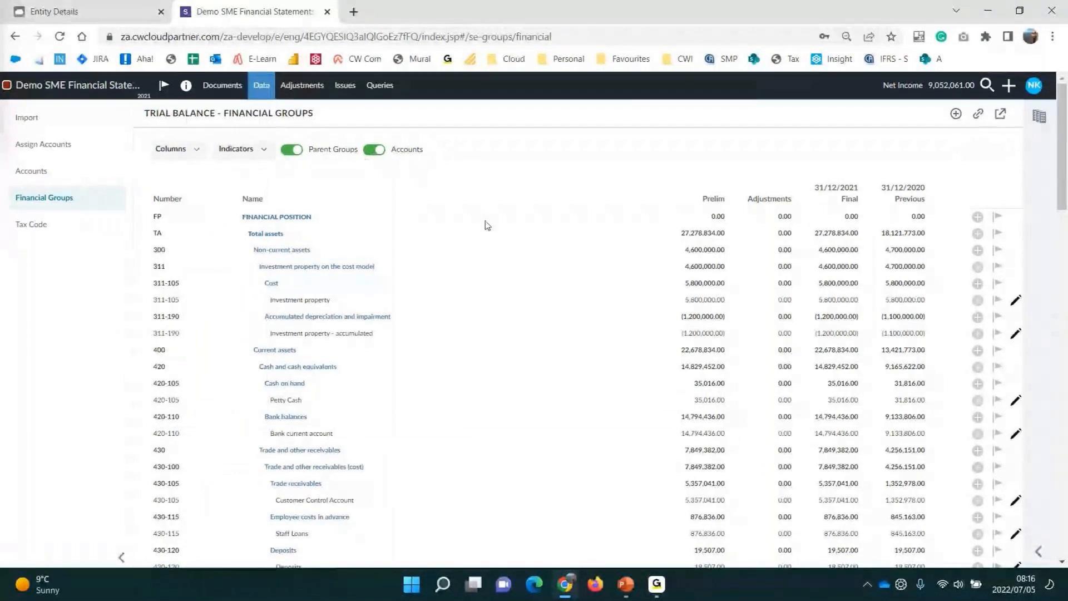
# Annotate Total assets as agreeing to the signed 118 Terms of engagement and raise the issue "This amount seems high" on that line
pyautogui.click(977, 233)
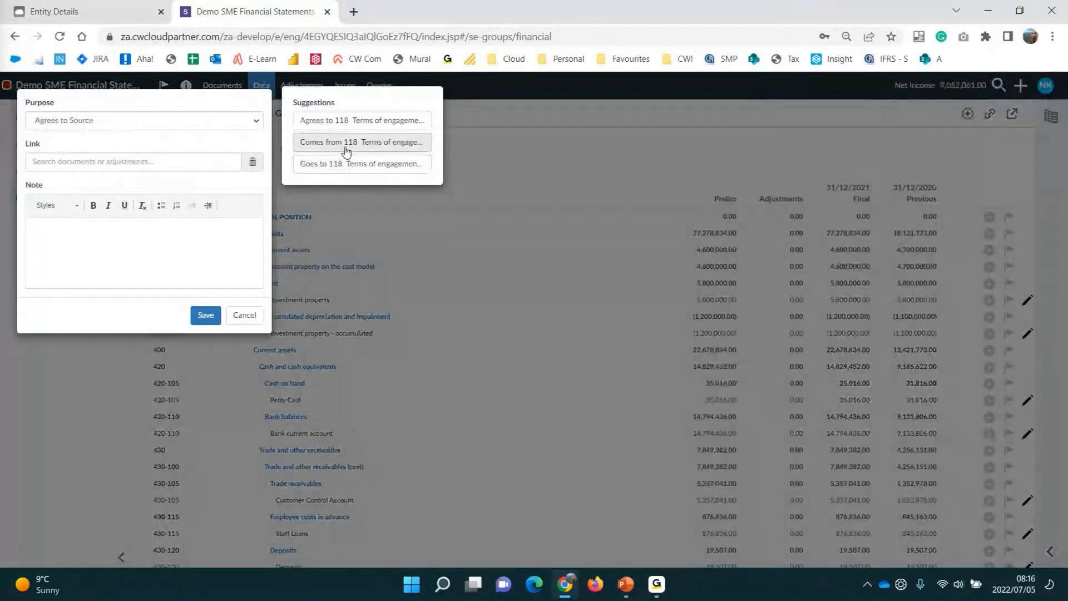
pyautogui.click(356, 128)
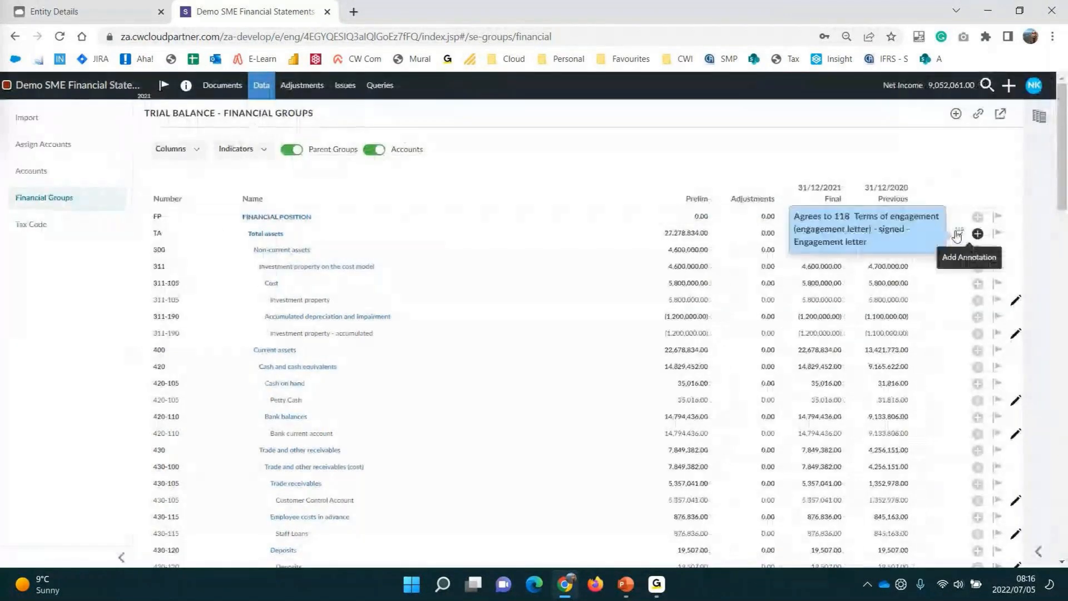
pyautogui.click(998, 238)
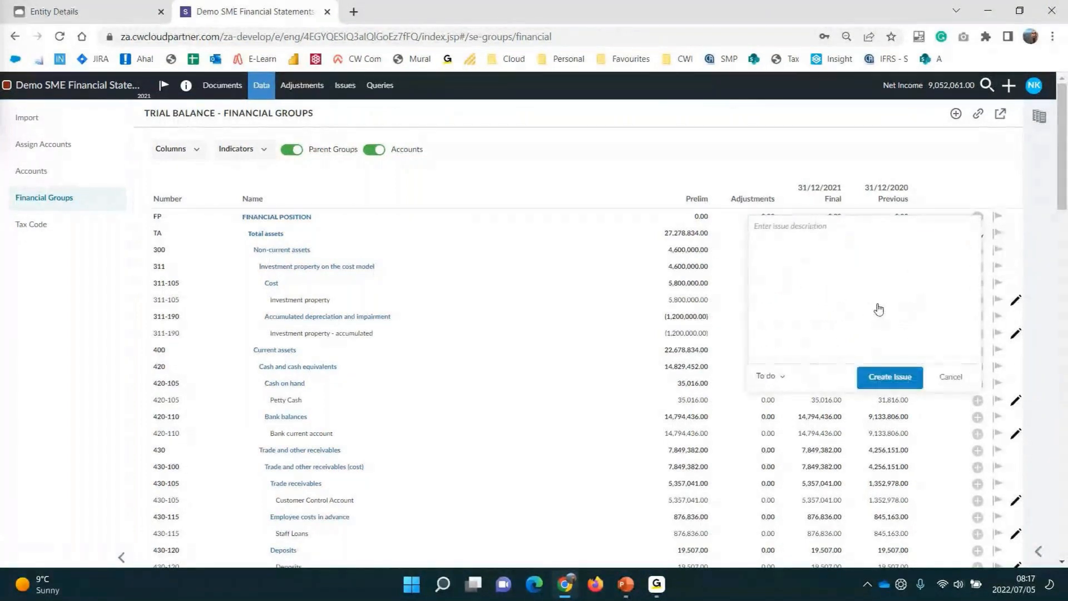
pyautogui.click(813, 235)
pyautogui.write('This')
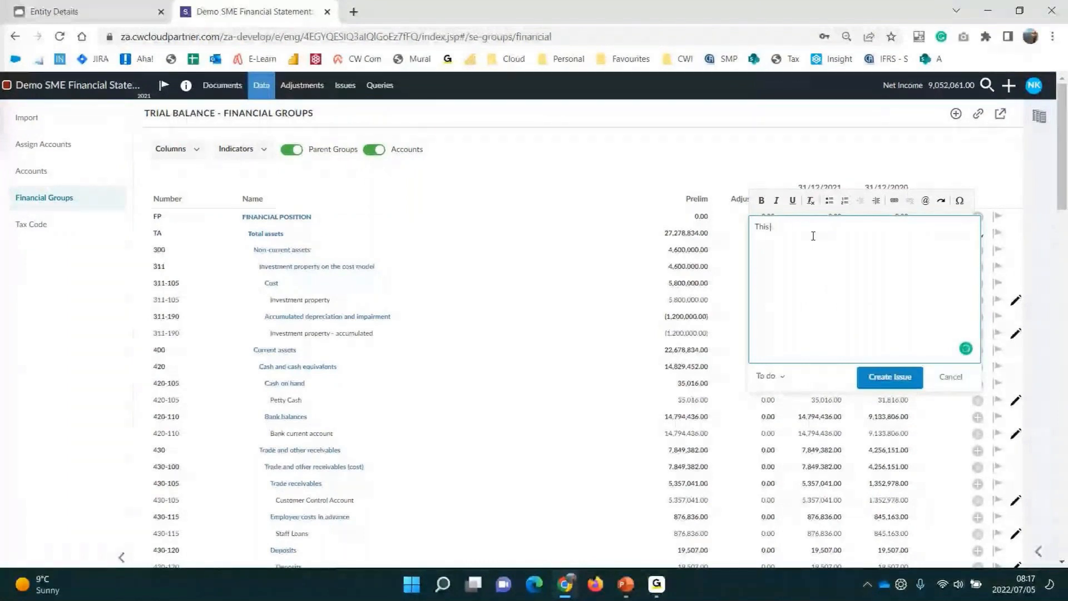
pyautogui.write(' amount seems high')
pyautogui.click(911, 378)
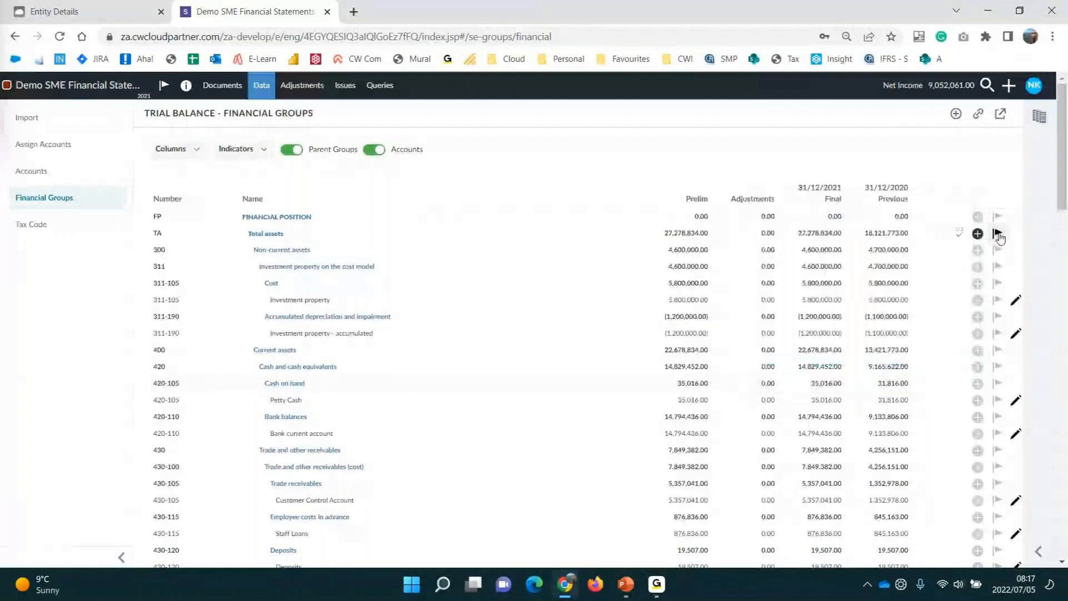
pyautogui.click(347, 88)
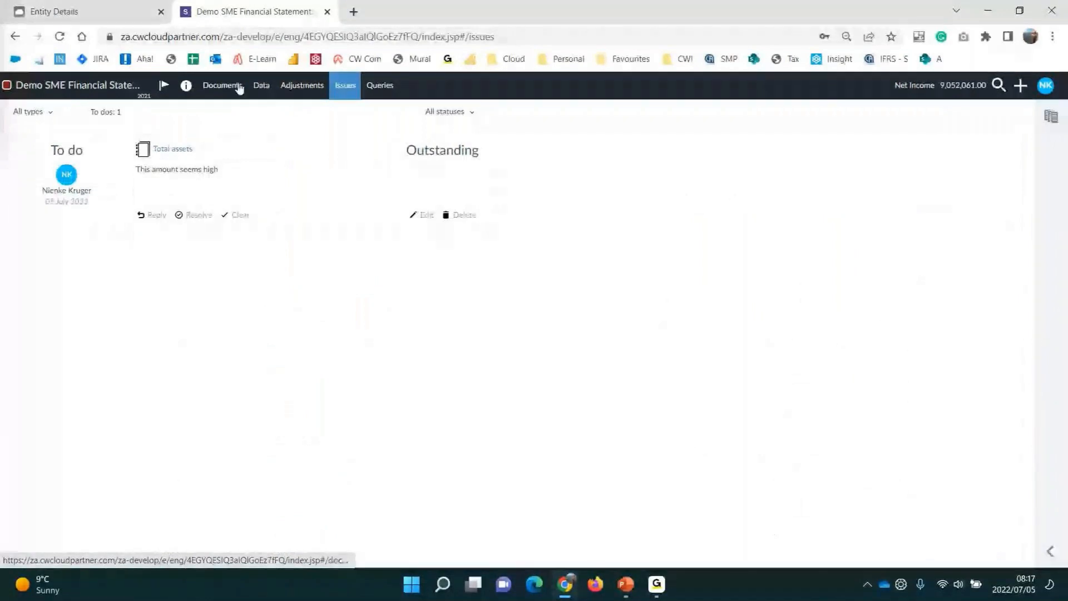
# In account assignment, move the 311-105 Investment property and 311-190 Investment property - accumulated accounts back to Unassigned
pyautogui.click(261, 87)
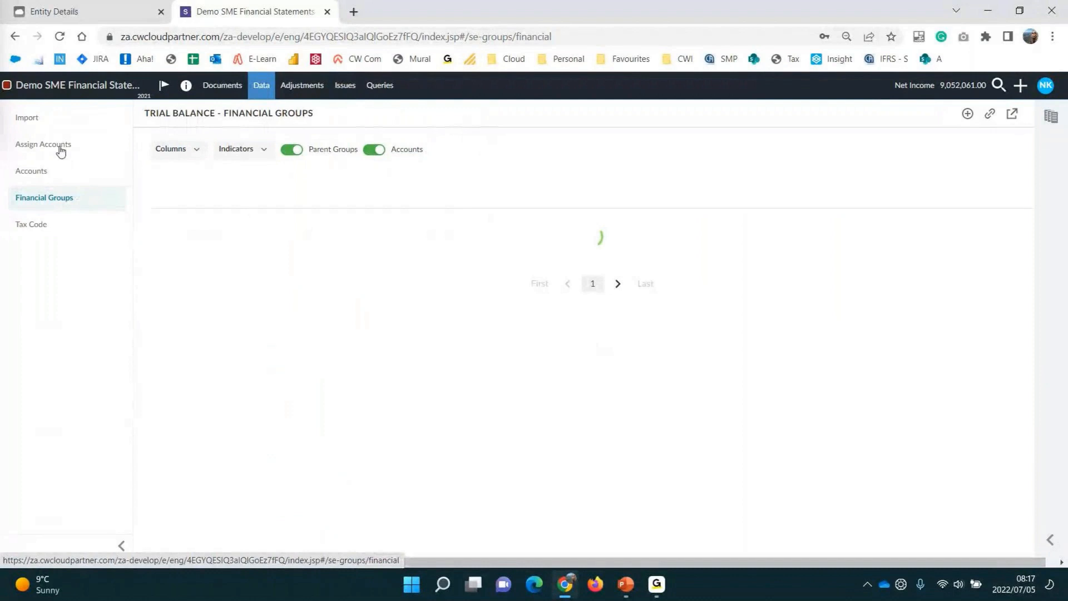
pyautogui.click(60, 148)
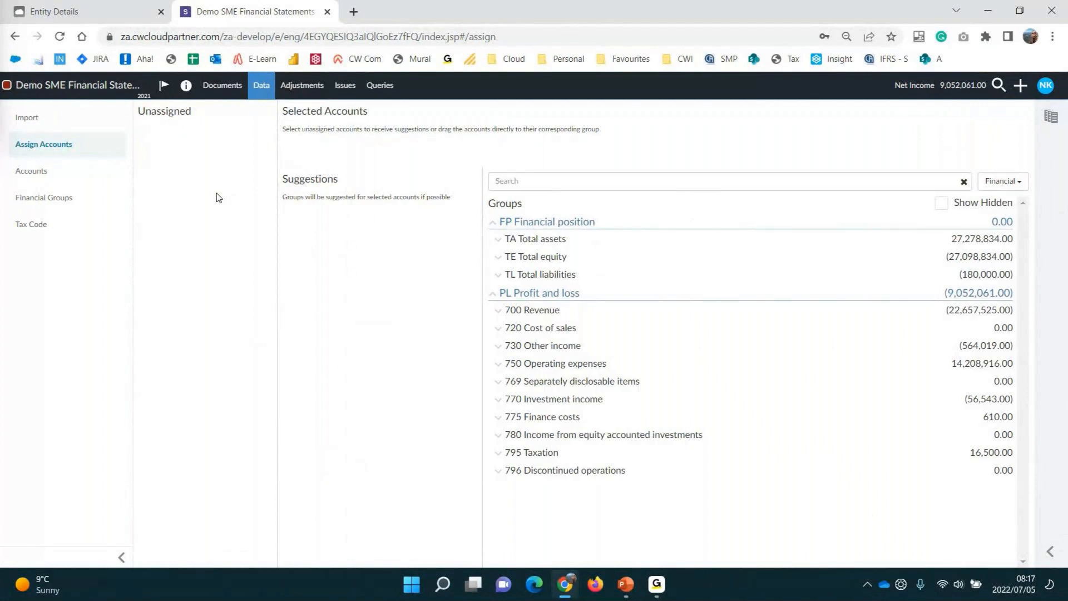
pyautogui.click(503, 242)
pyautogui.click(503, 255)
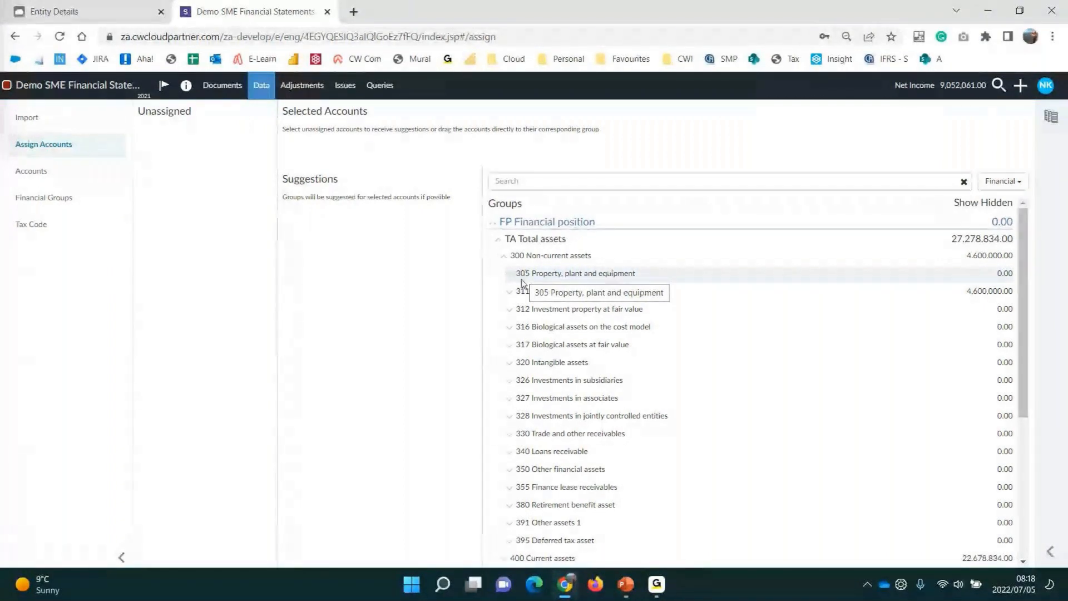
pyautogui.click(509, 291)
pyautogui.click(516, 309)
pyautogui.click(517, 346)
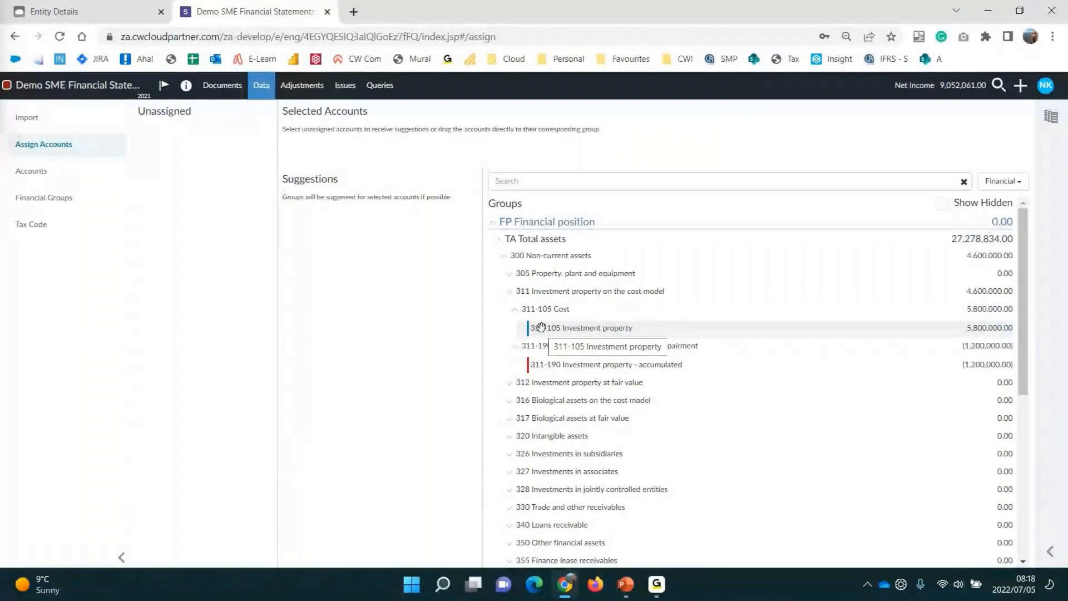
pyautogui.click(579, 326)
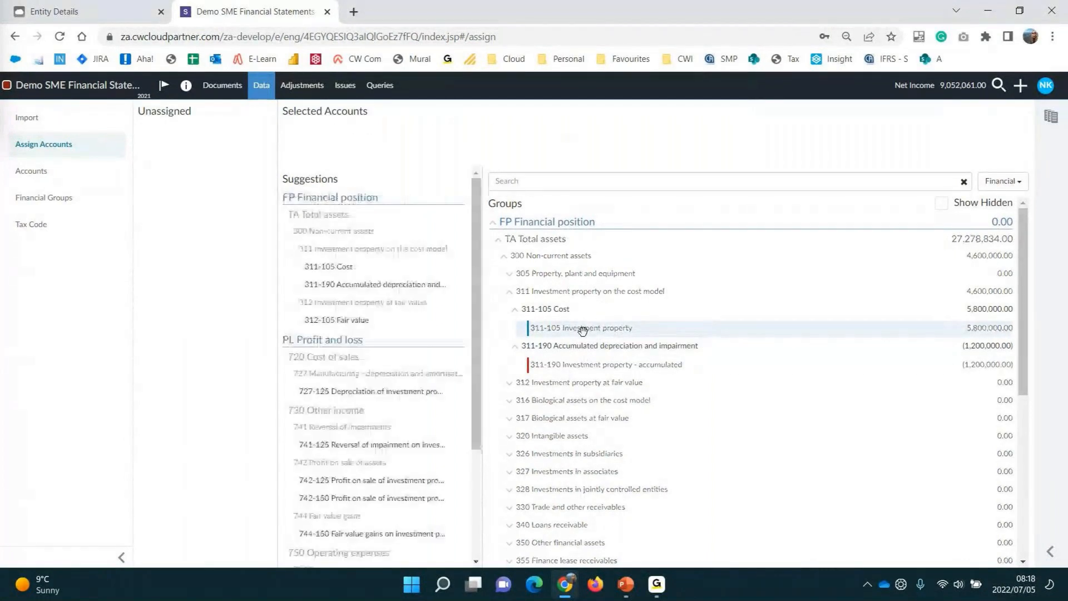
pyautogui.keyDown('ctrl'); pyautogui.click(578, 363); pyautogui.keyUp('ctrl')
pyautogui.moveTo(389, 137); pyautogui.dragTo(178, 173)
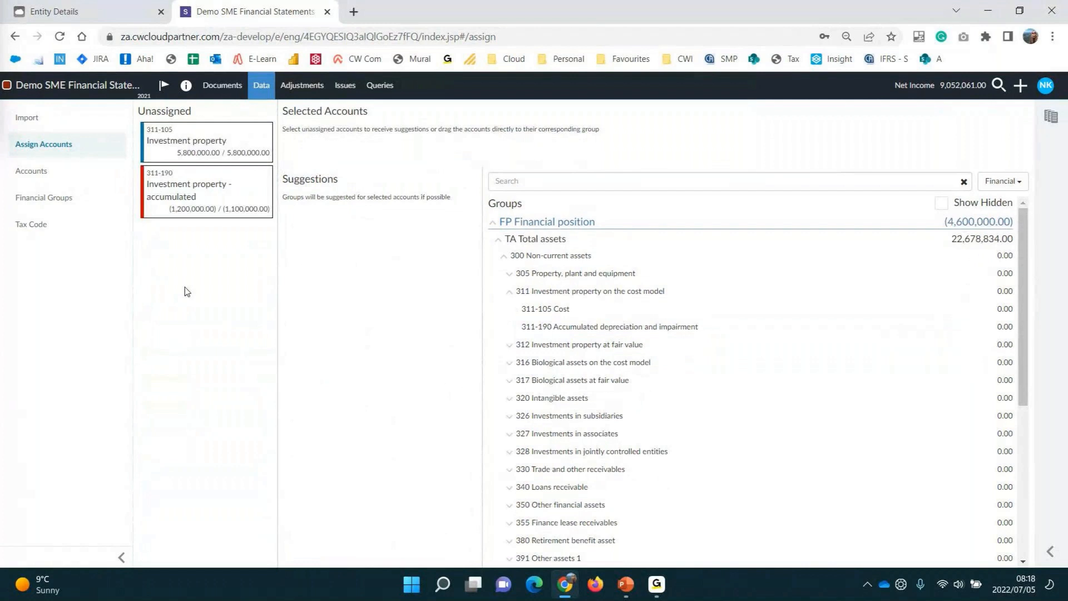
# Assign Investment property to 305-105 Land - Cost and Investment property - accumulated to 305-105 Land - Accumulated depreciation and impairment
pyautogui.click(212, 151)
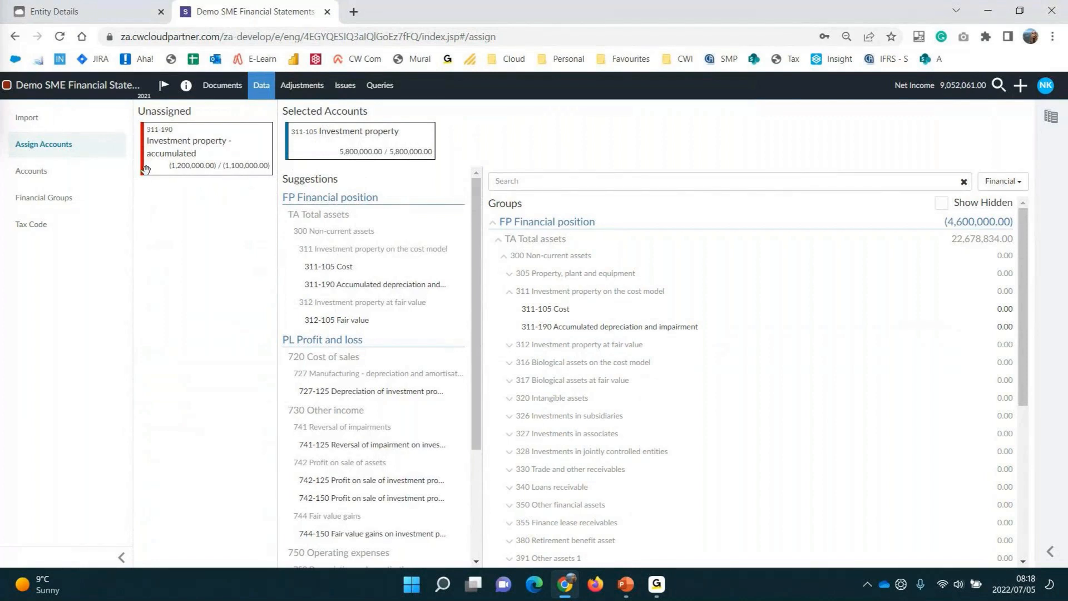
pyautogui.moveTo(346, 272)
pyautogui.click(349, 141)
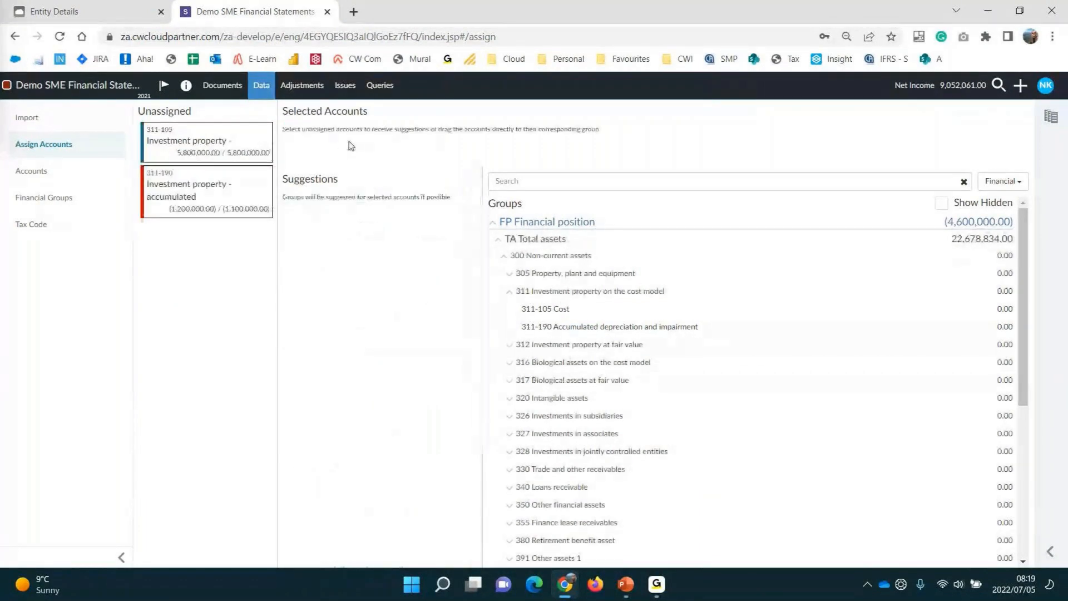
pyautogui.click(249, 139)
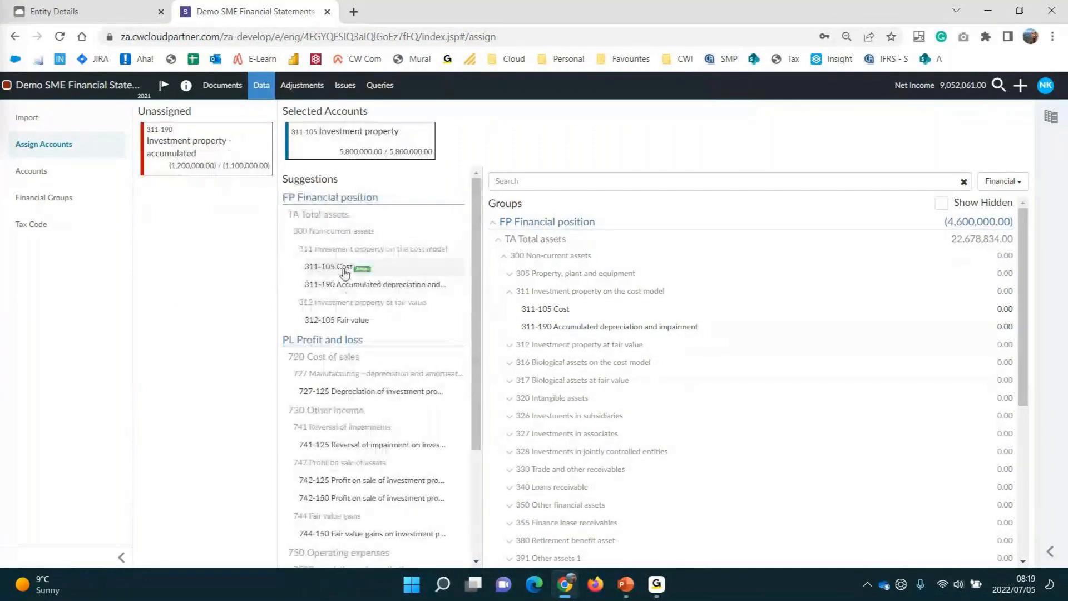
pyautogui.click(509, 275)
pyautogui.click(515, 291)
pyautogui.moveTo(369, 137); pyautogui.dragTo(559, 311)
pyautogui.click(218, 155)
pyautogui.moveTo(370, 142); pyautogui.dragTo(662, 345)
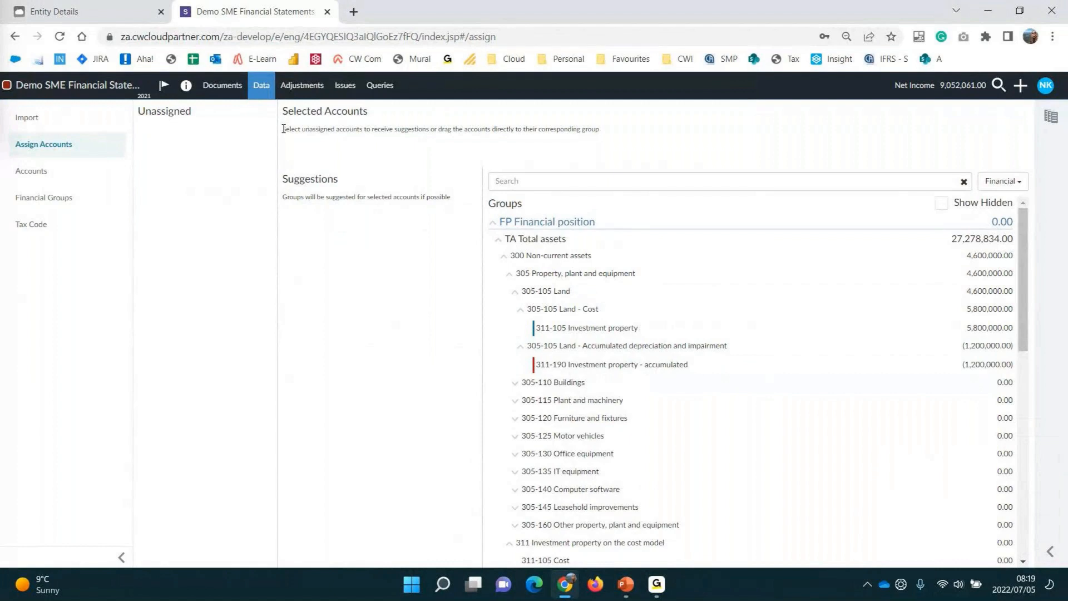
# Open the 181 Immaterial exclusion checklist from the Planning documents
pyautogui.click(226, 88)
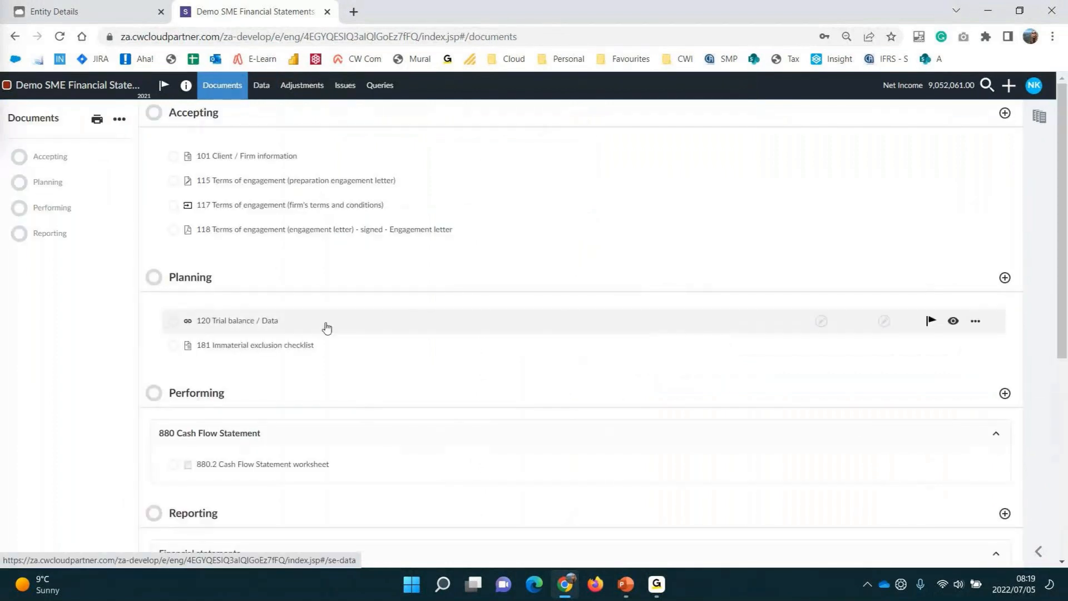
pyautogui.scroll(-3, 326, 325)
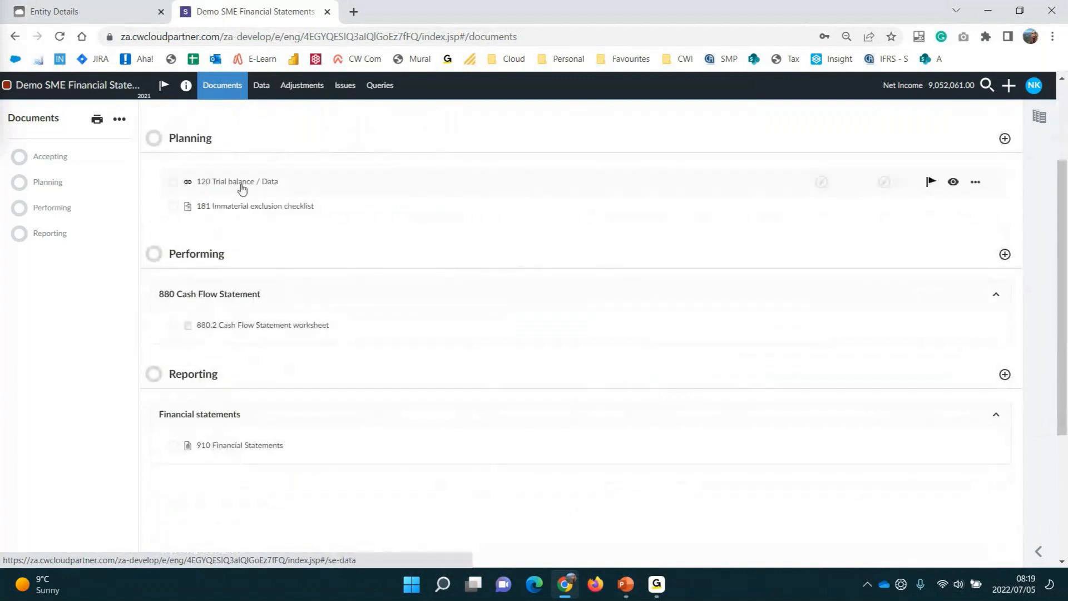
pyautogui.scroll(1, 254, 414)
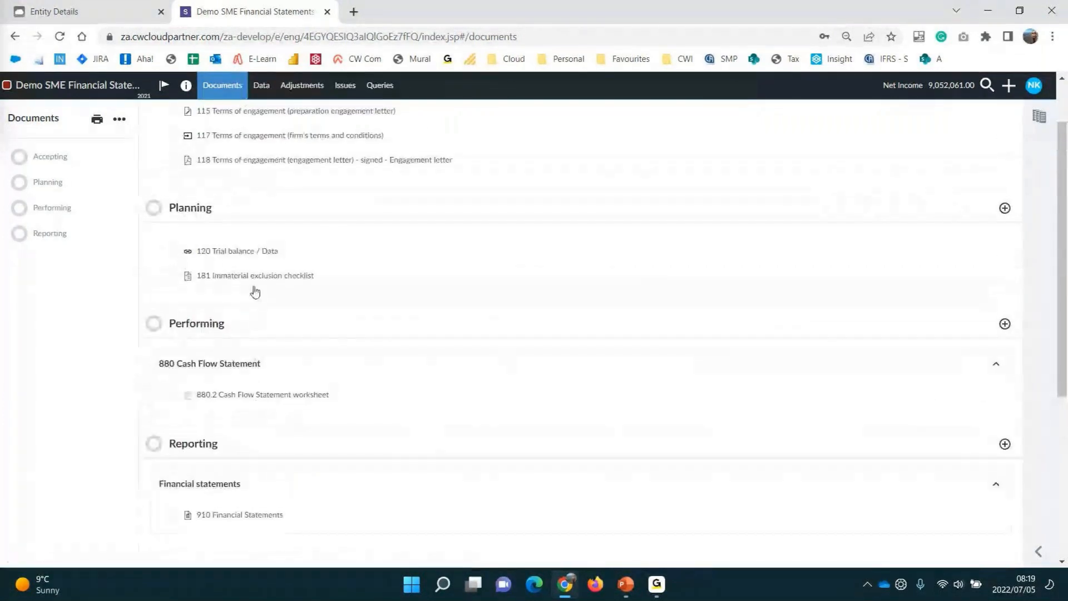
pyautogui.click(255, 277)
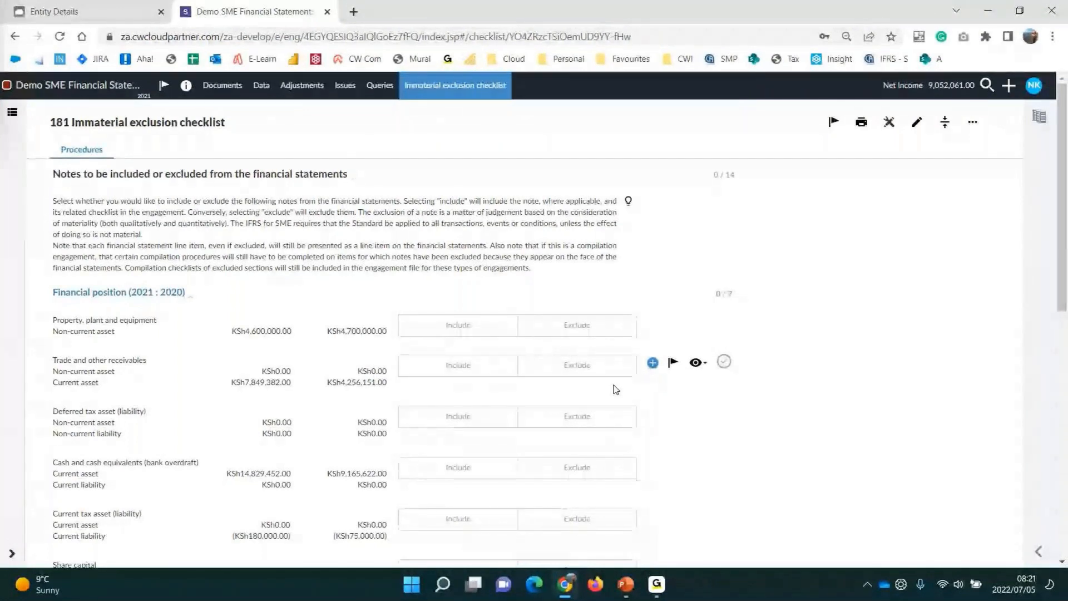
# Include the notes for all seven financial position items, from Property, plant and equipment through Retained income
pyautogui.click(491, 325)
pyautogui.click(490, 365)
pyautogui.click(481, 416)
pyautogui.click(467, 467)
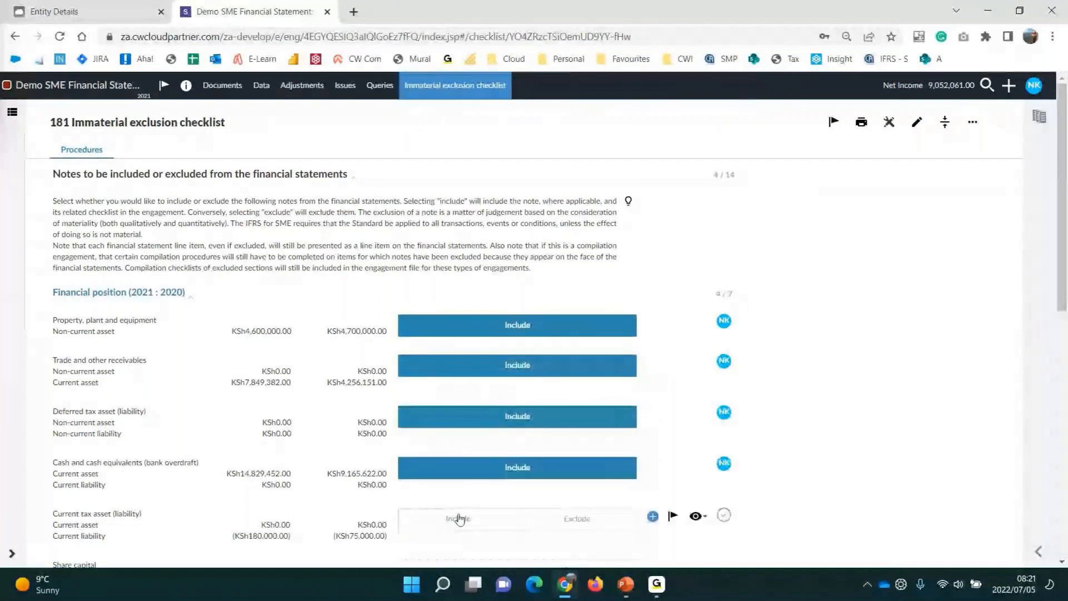
pyautogui.click(458, 518)
pyautogui.scroll(-3, 534, 496)
pyautogui.click(485, 435)
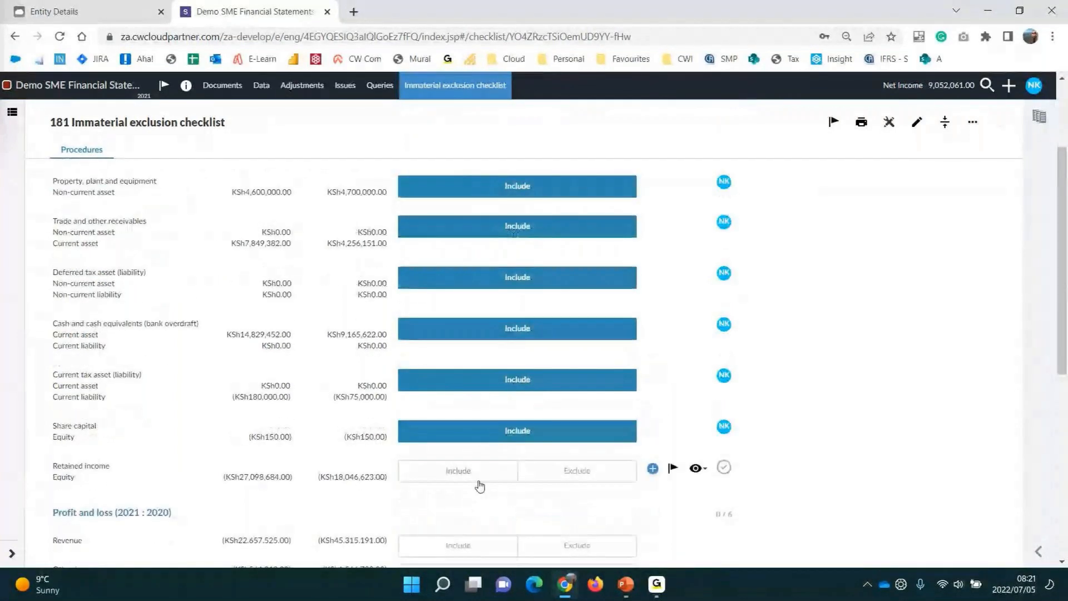
pyautogui.click(479, 486)
# Include all profit and loss notes except Finance costs, which is excluded, and answer the selection acceptance question with Yes
pyautogui.scroll(-4, 476, 389)
pyautogui.click(469, 337)
pyautogui.click(467, 365)
pyautogui.click(466, 394)
pyautogui.click(463, 423)
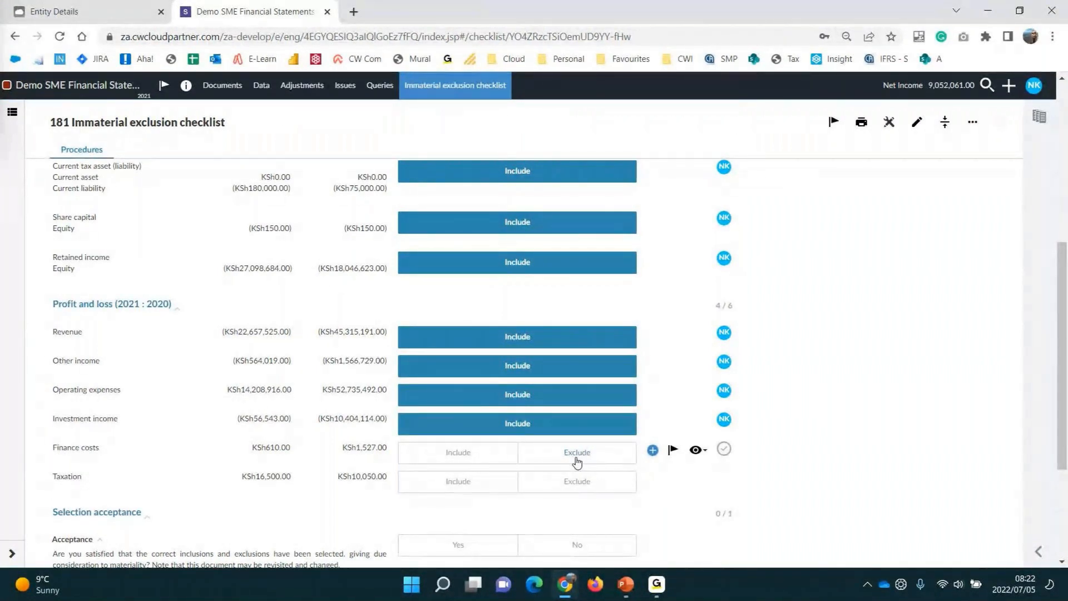
pyautogui.click(577, 461)
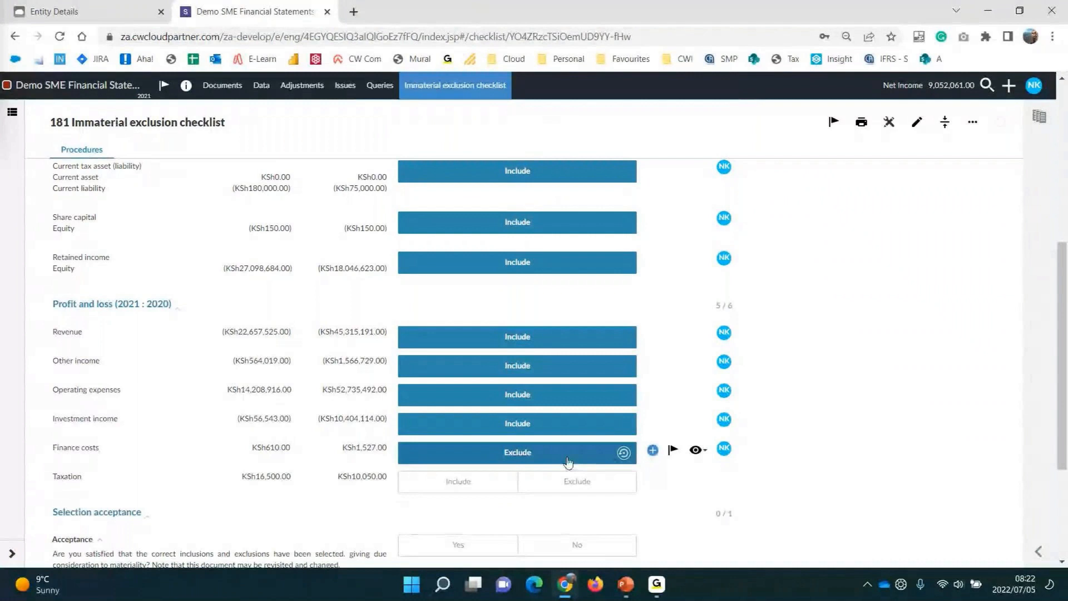
pyautogui.click(490, 482)
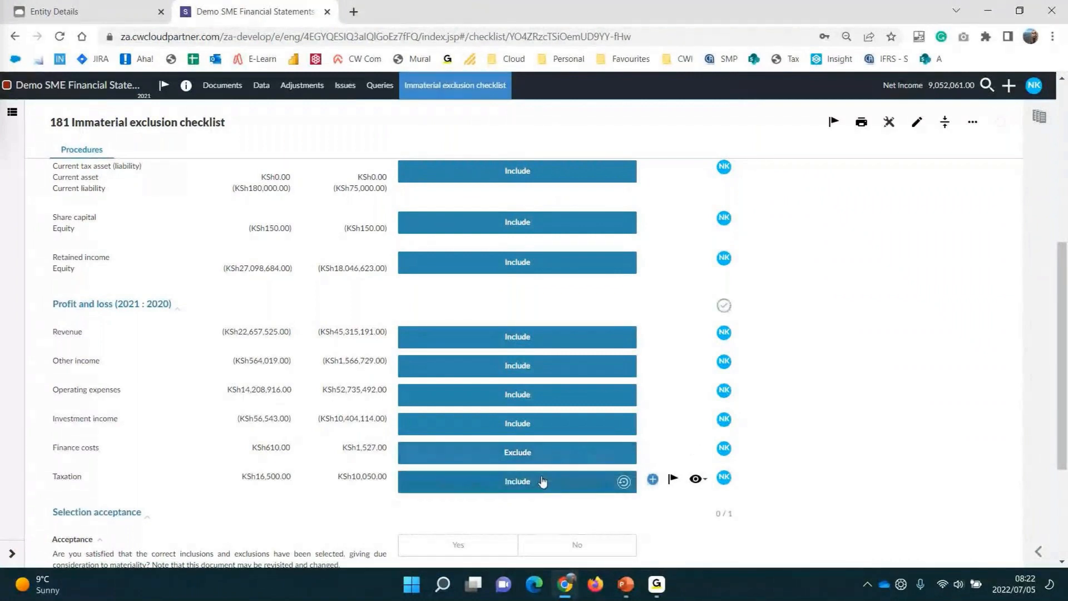
pyautogui.scroll(-3, 542, 481)
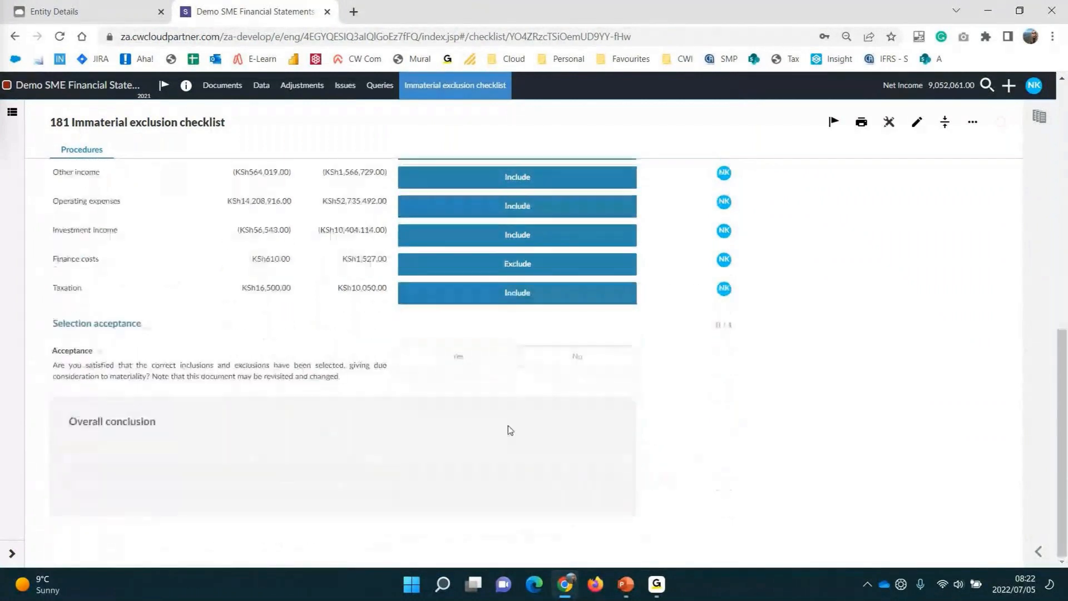
pyautogui.click(477, 361)
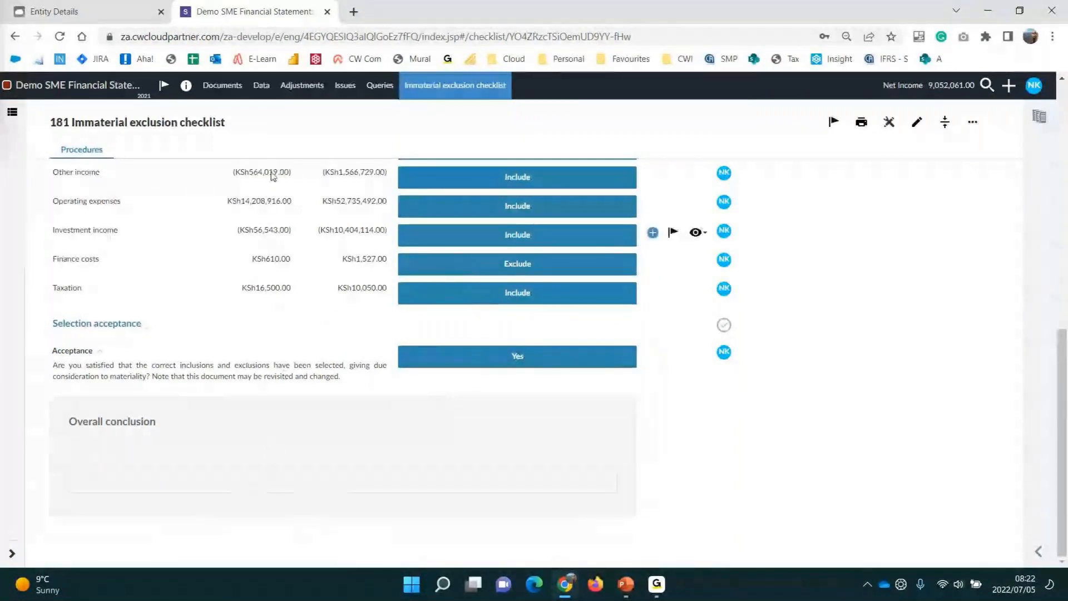
# Examine which checklists are listed under Performing in the engagement documents
pyautogui.click(218, 89)
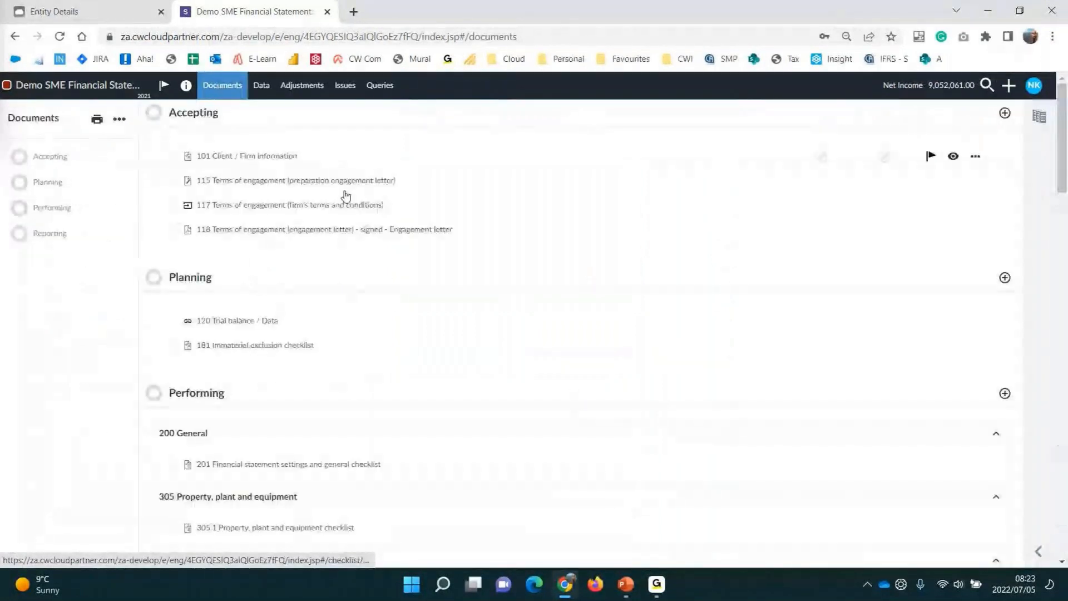
pyautogui.scroll(-1, 372, 207)
pyautogui.scroll(-1, 372, 208)
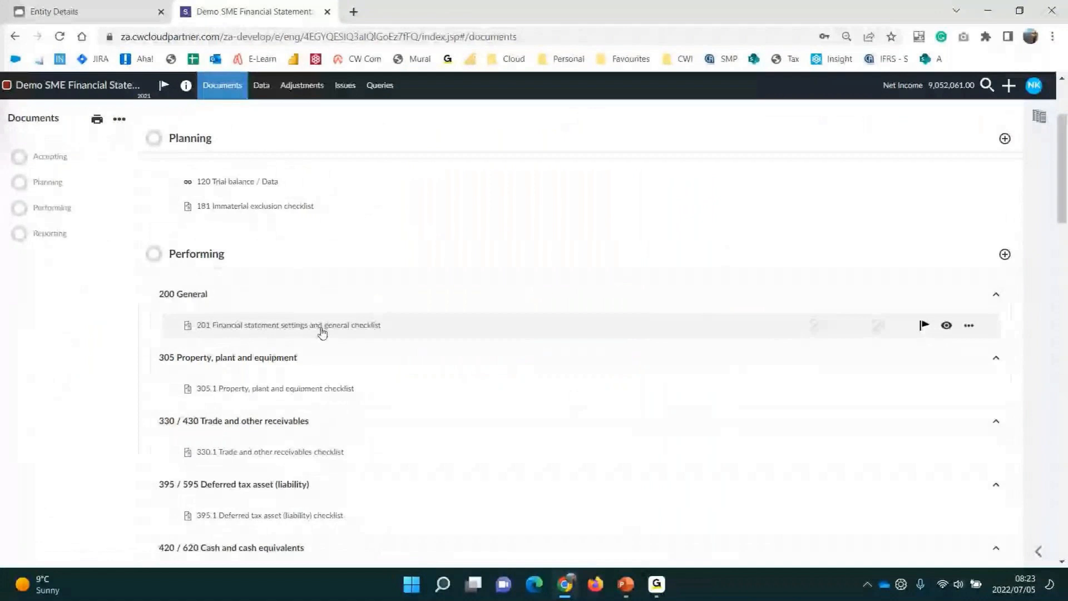
pyautogui.scroll(-1, 348, 389)
pyautogui.scroll(-2, 349, 397)
pyautogui.scroll(-3, 349, 397)
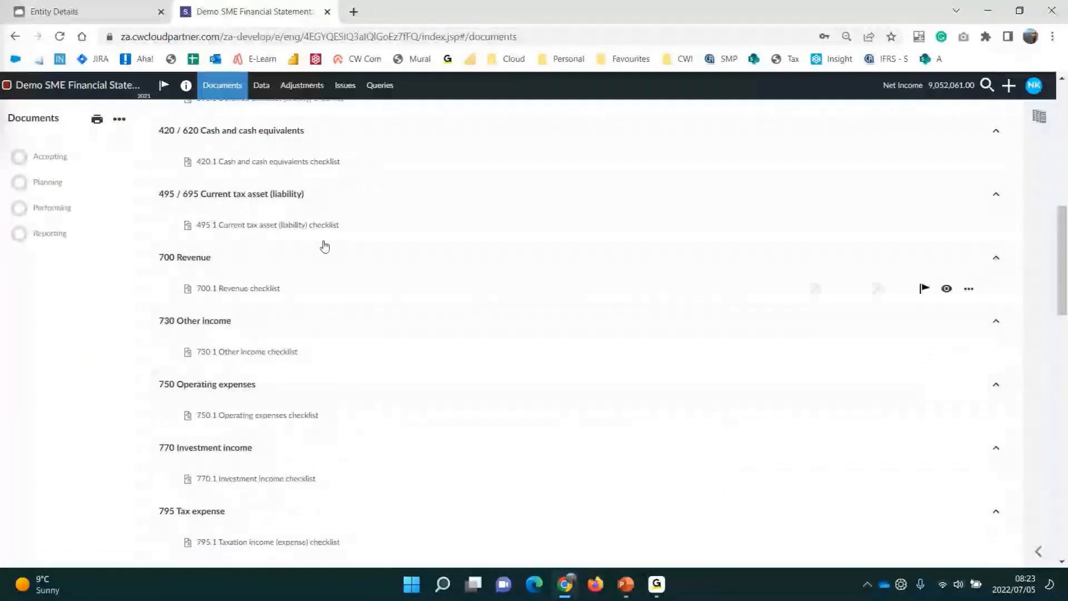
pyautogui.scroll(-3, 302, 260)
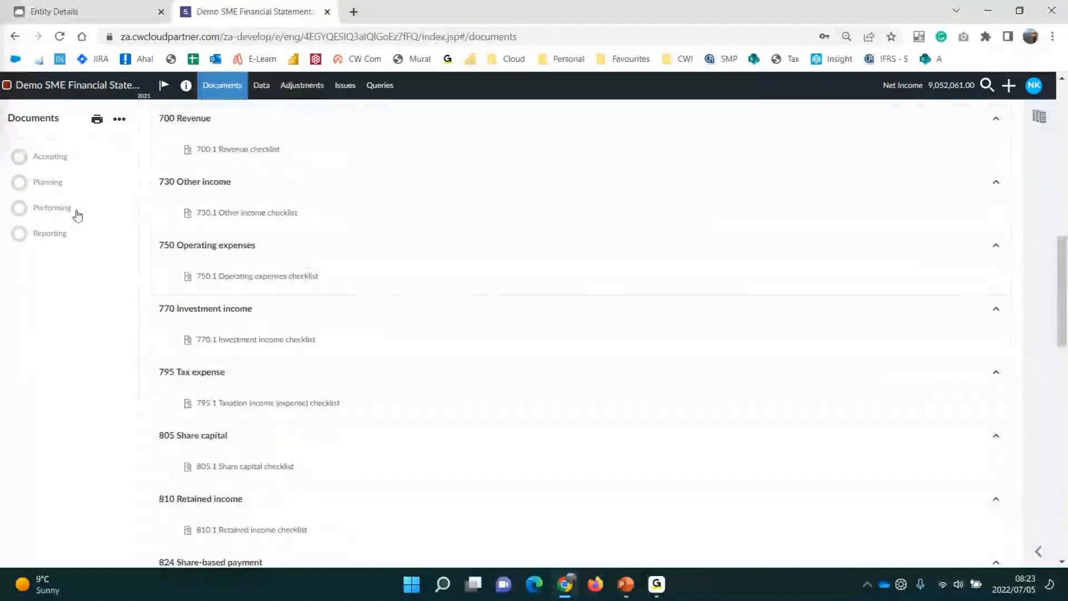
# Open the 910 Financial Statements document from the Reporting section in a new browser tab
pyautogui.click(55, 234)
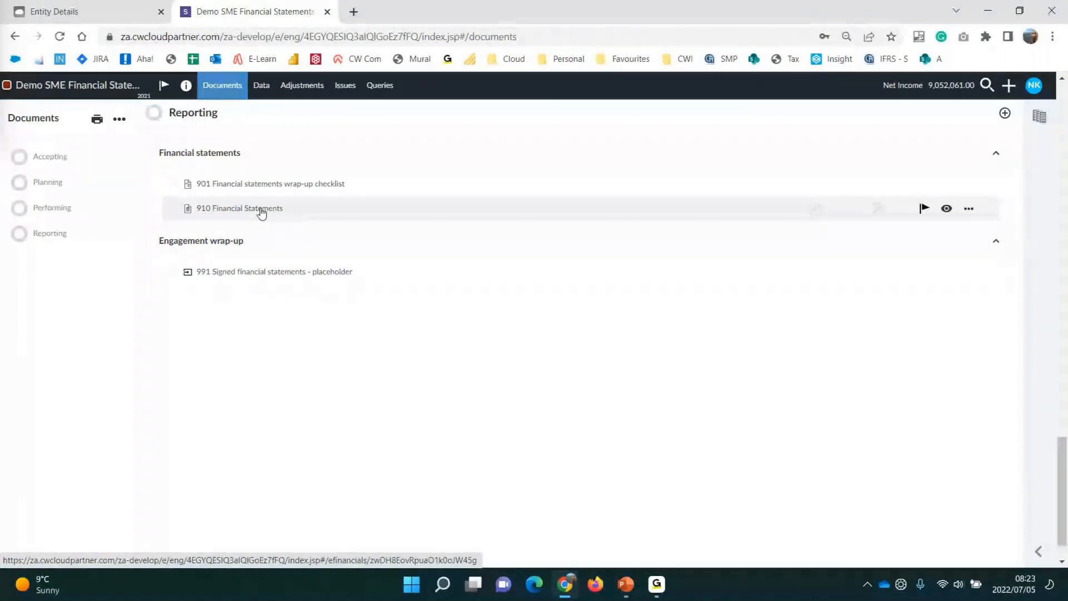
pyautogui.rightClick(261, 213)
pyautogui.click(295, 228)
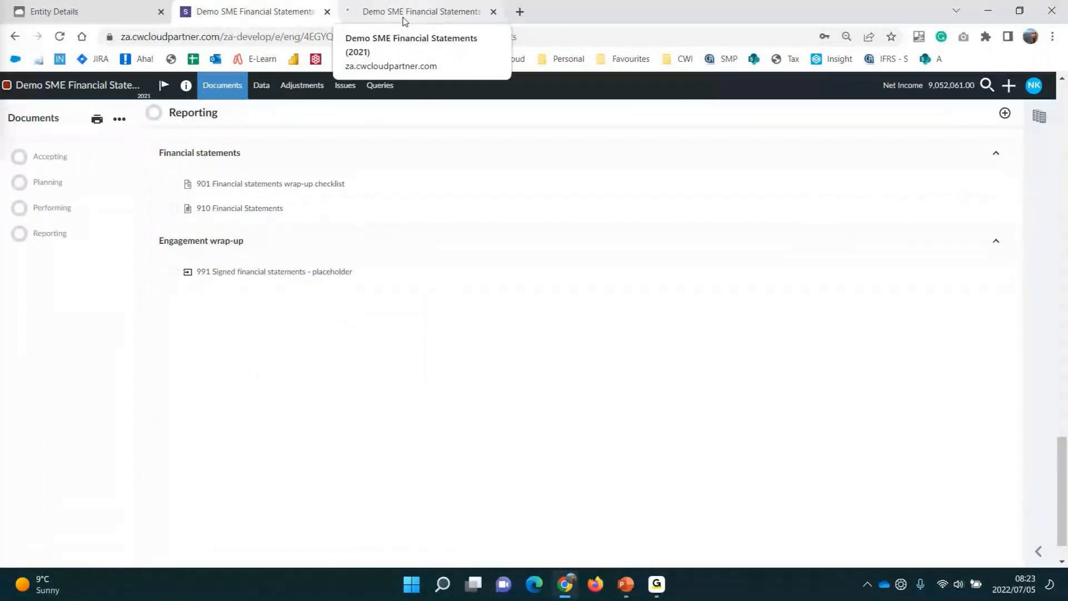
# Review the front sections of the financial statements, from the cover page and table of contents through the directors' reports to the audit report
pyautogui.click(404, 20)
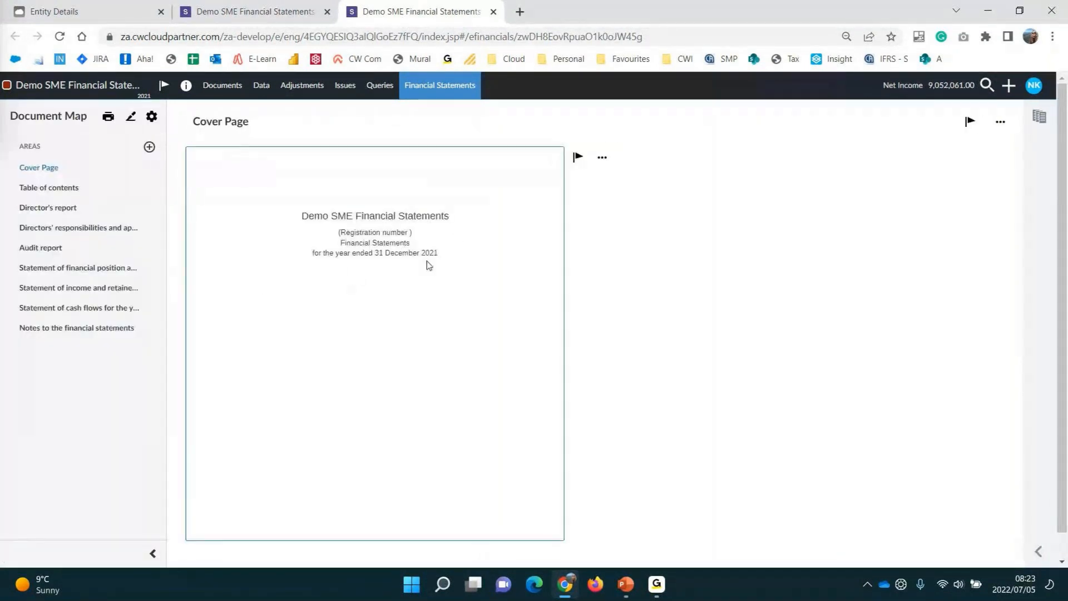
pyautogui.click(67, 190)
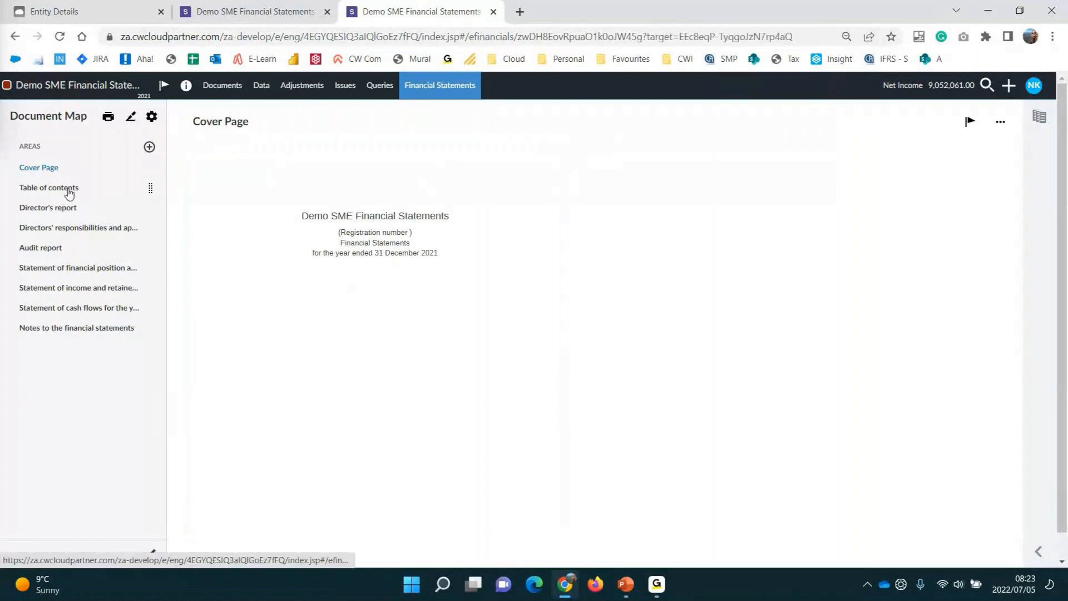
pyautogui.click(67, 209)
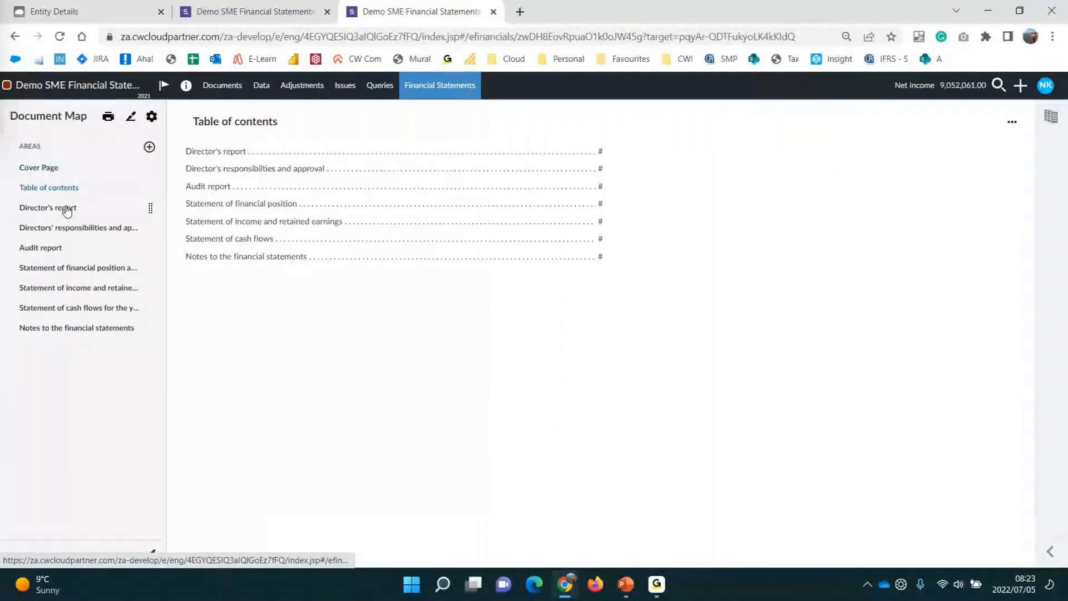
pyautogui.click(63, 230)
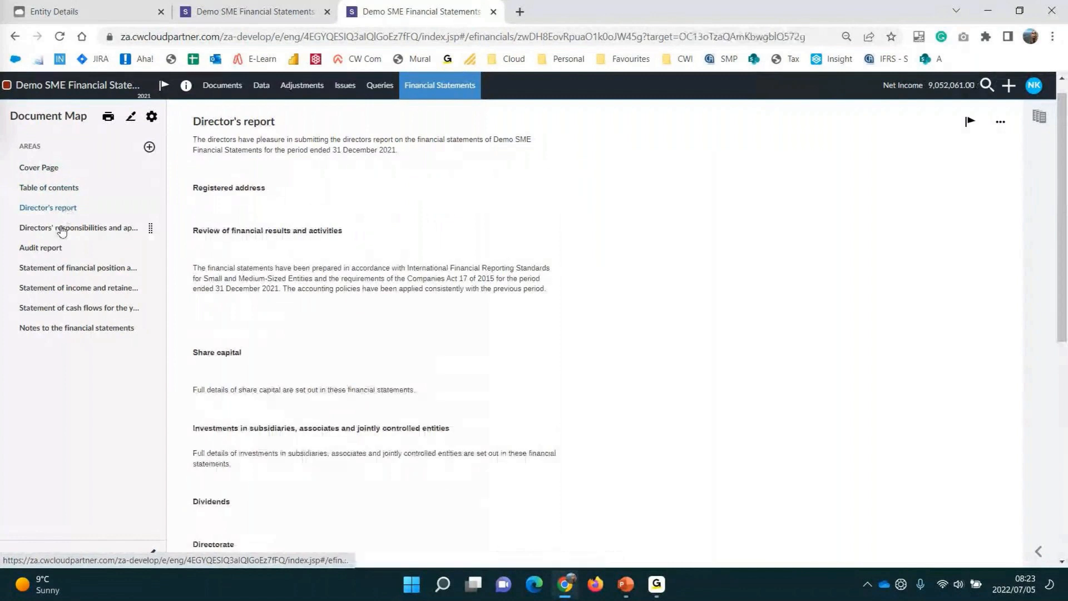
pyautogui.click(50, 256)
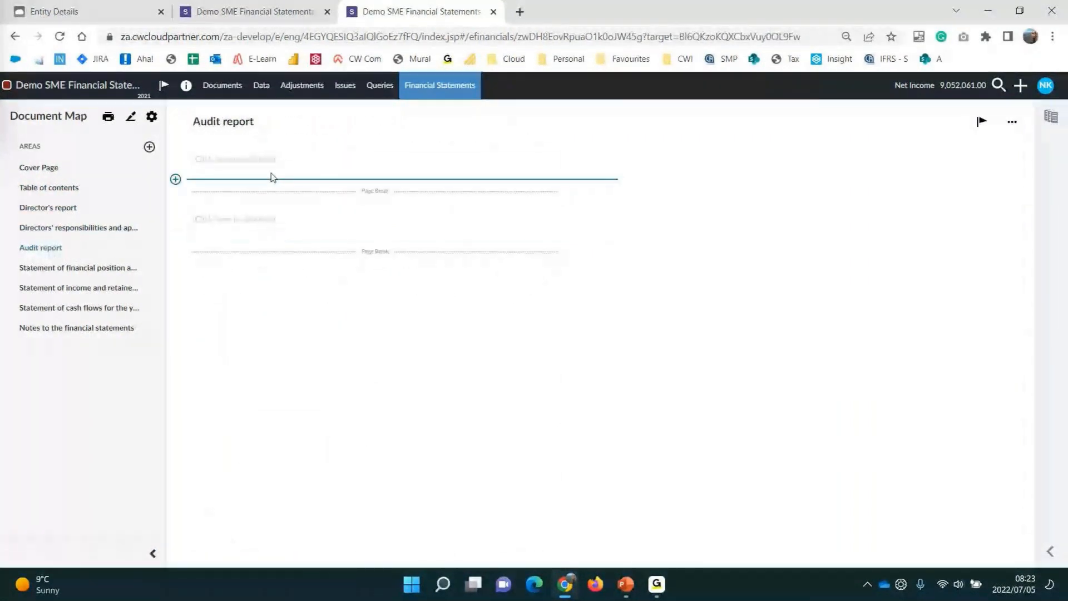
# Review the statements of financial position, income and retained earnings, and cash flows, plus the list of notes to the financial statements
pyautogui.click(118, 270)
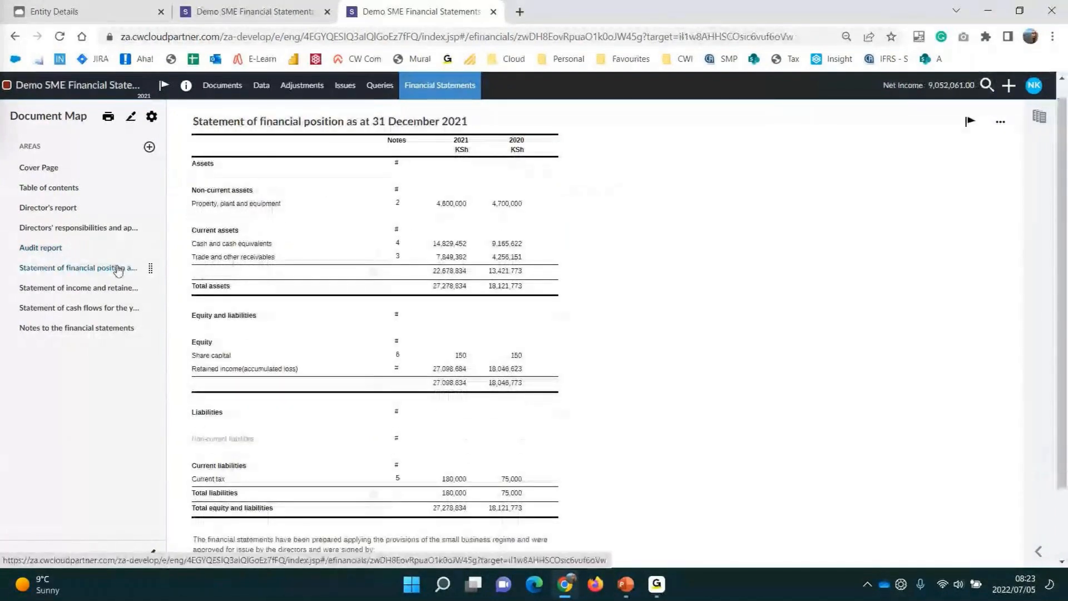
pyautogui.scroll(-1, 357, 267)
pyautogui.click(90, 290)
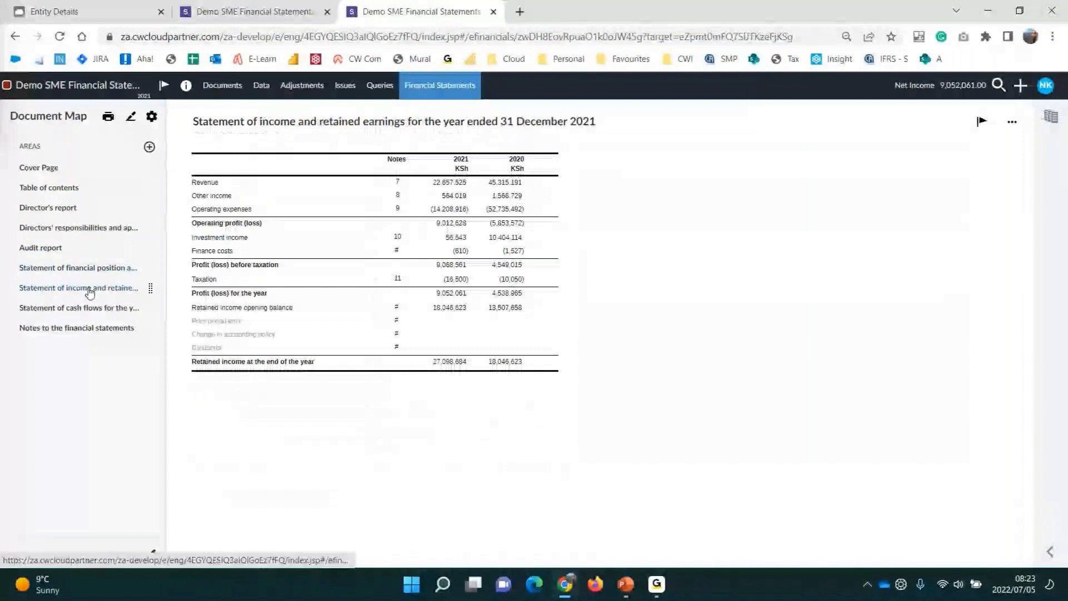
pyautogui.click(90, 309)
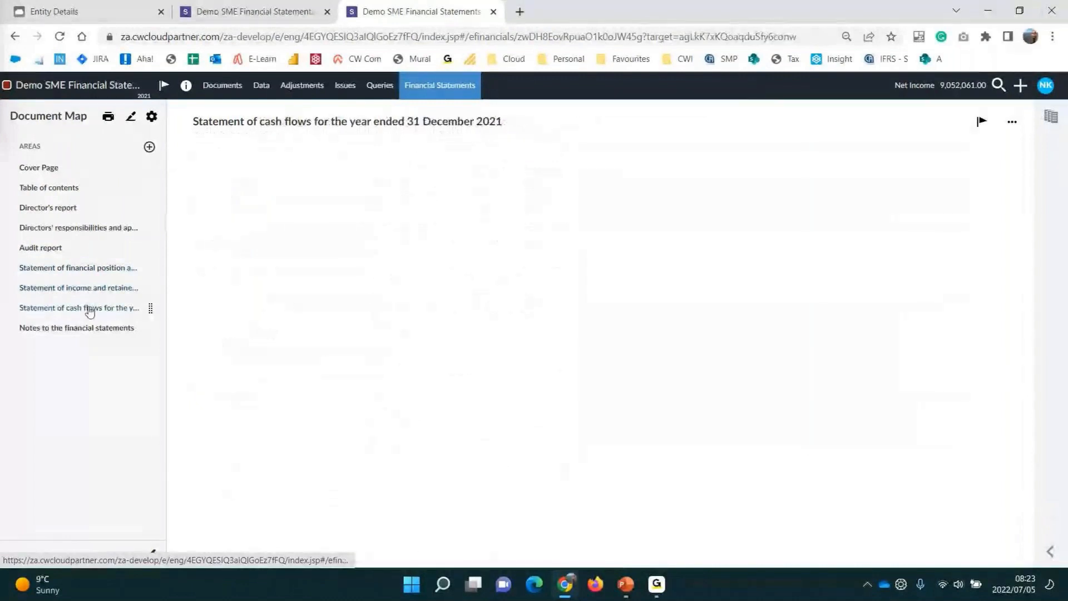
pyautogui.click(89, 328)
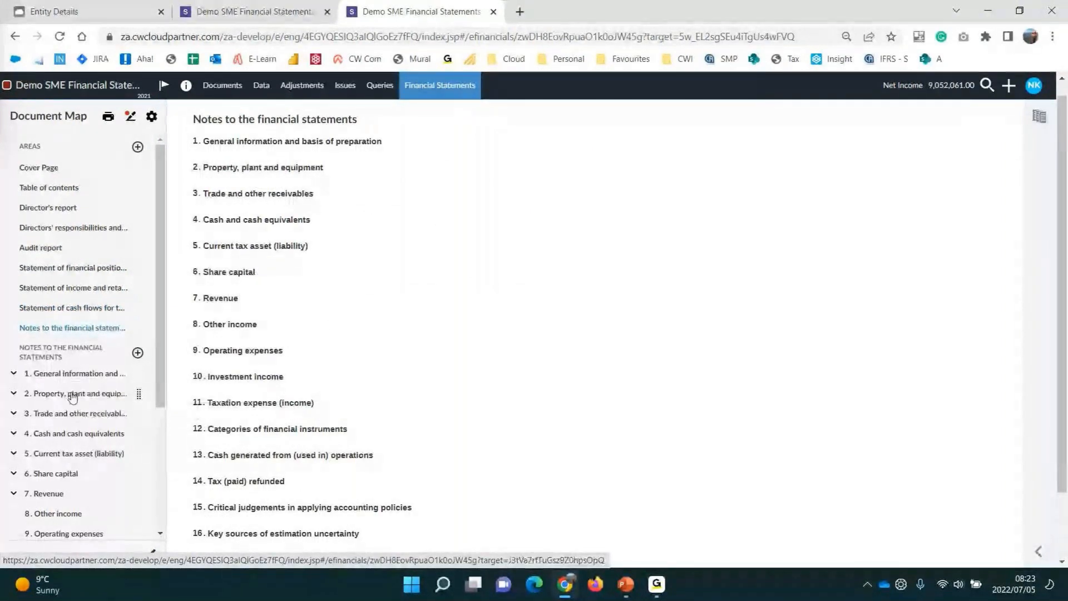
# Examine the Property, plant and equipment note with its reconciliations and accounting policy, and compare the Trade and other receivables note
pyautogui.click(73, 396)
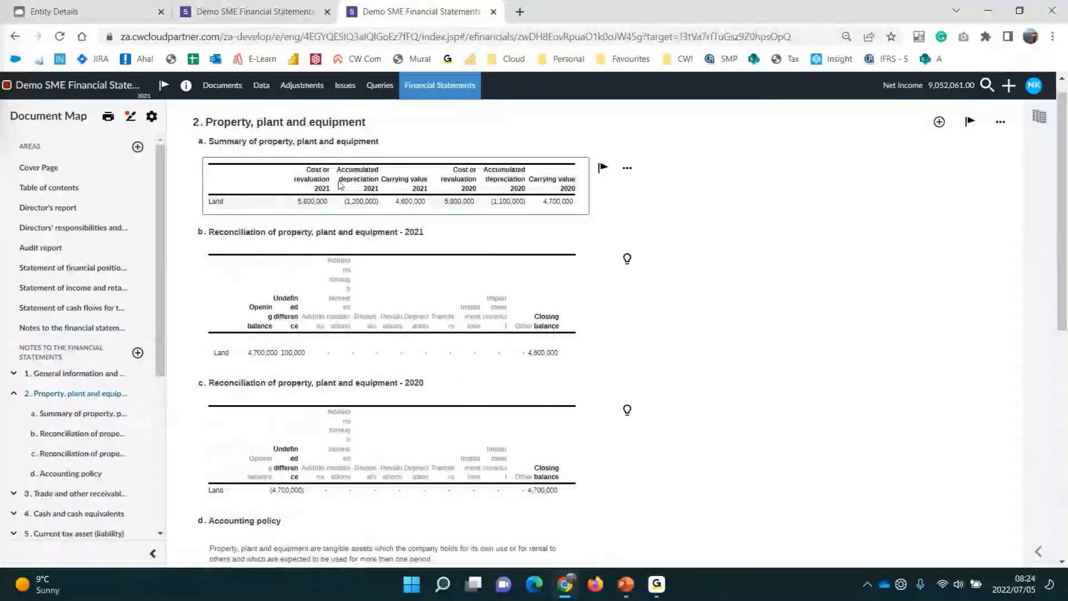
pyautogui.scroll(-1, 368, 353)
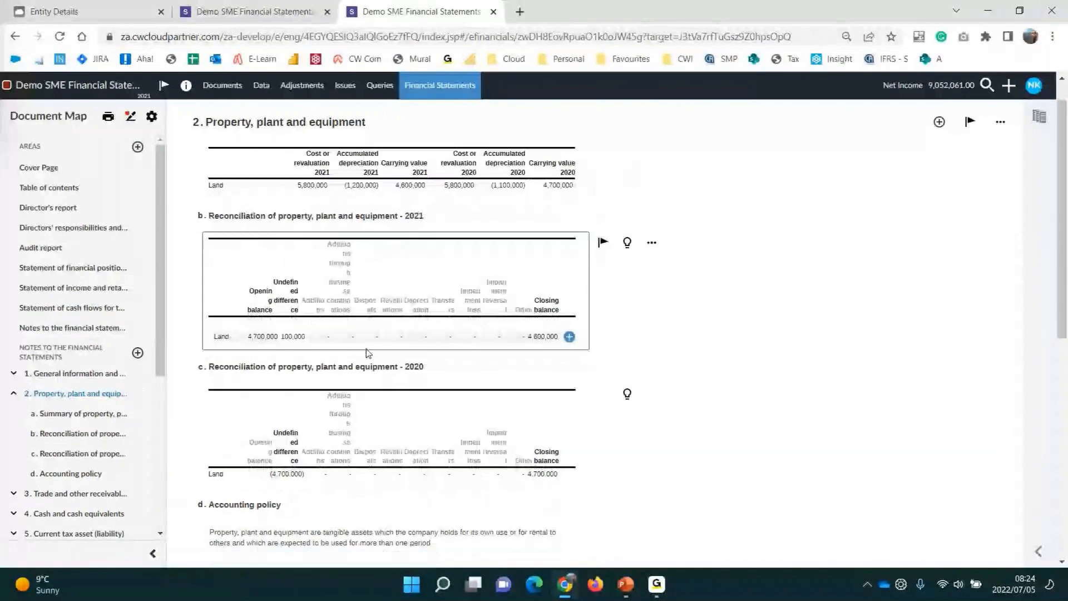
pyautogui.scroll(-2, 367, 352)
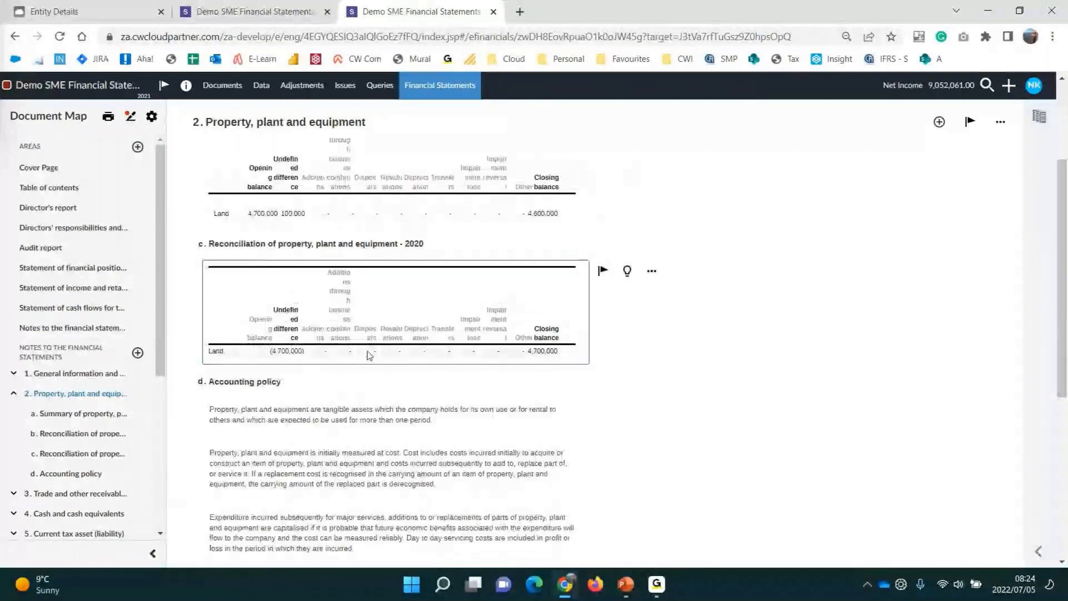
pyautogui.scroll(-3, 369, 354)
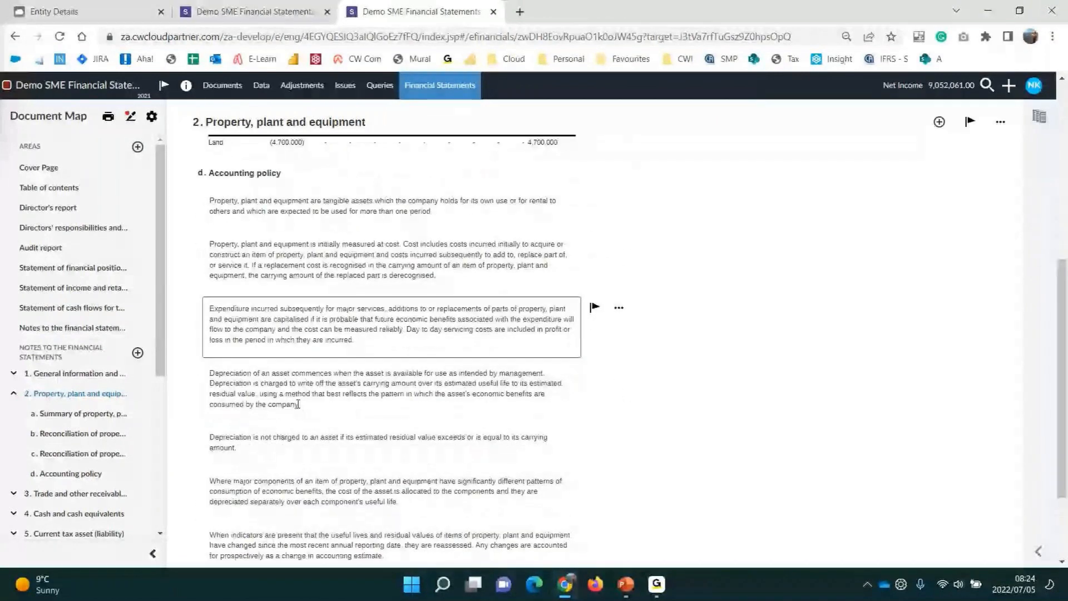
pyautogui.scroll(3, 298, 408)
pyautogui.scroll(2, 299, 407)
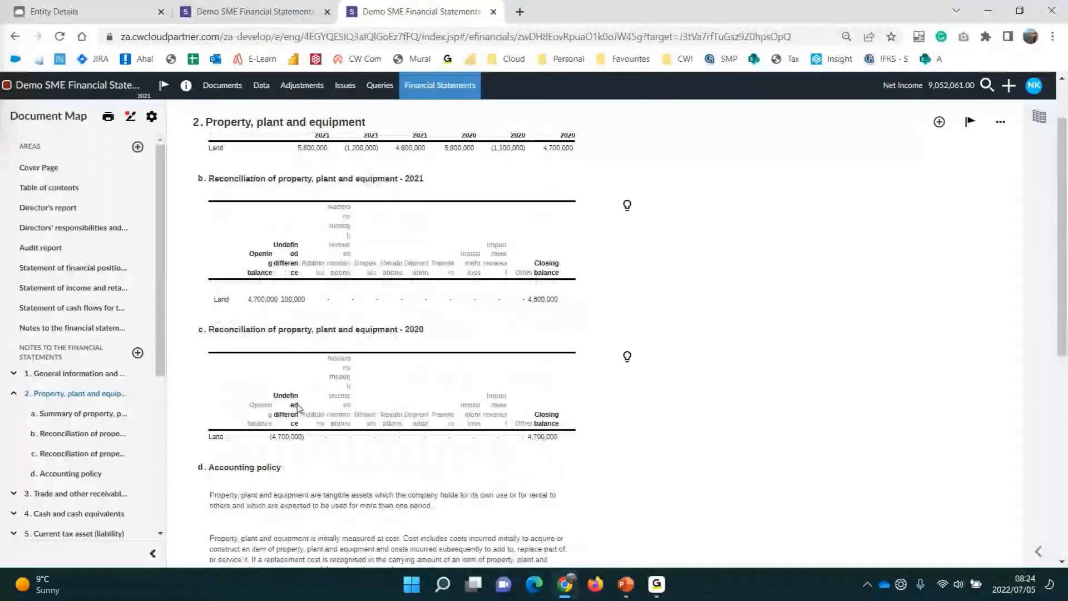
pyautogui.scroll(1, 298, 408)
pyautogui.scroll(-2, 278, 351)
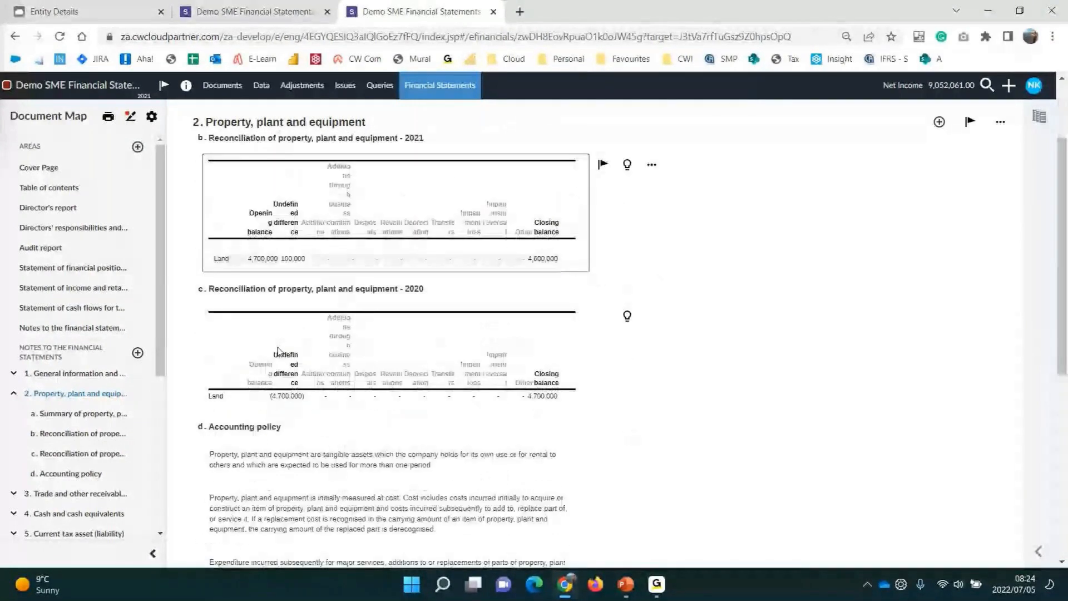
pyautogui.scroll(-3, 278, 351)
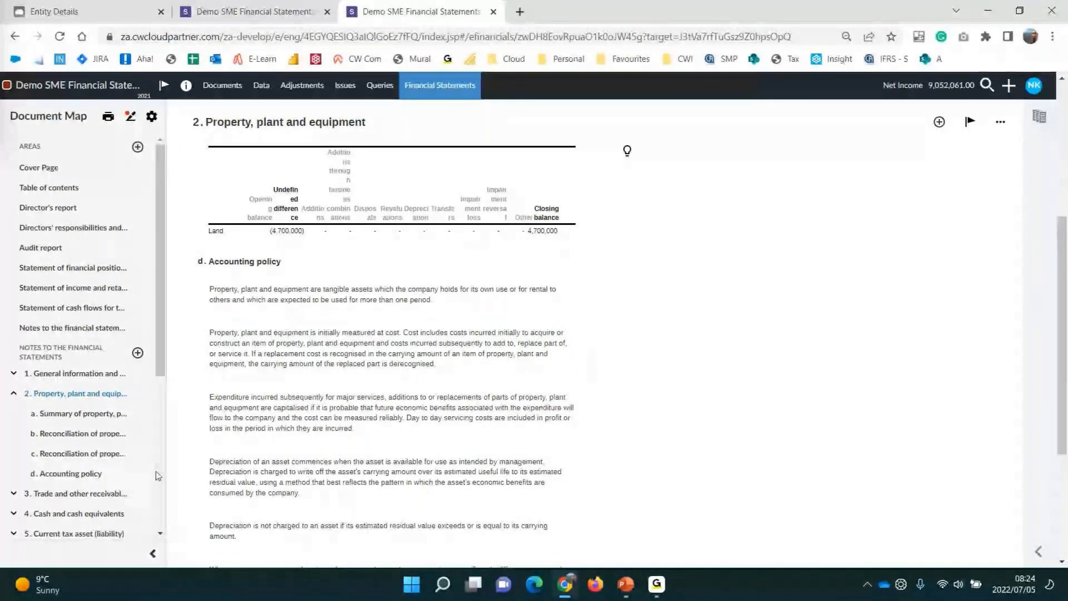
pyautogui.click(103, 495)
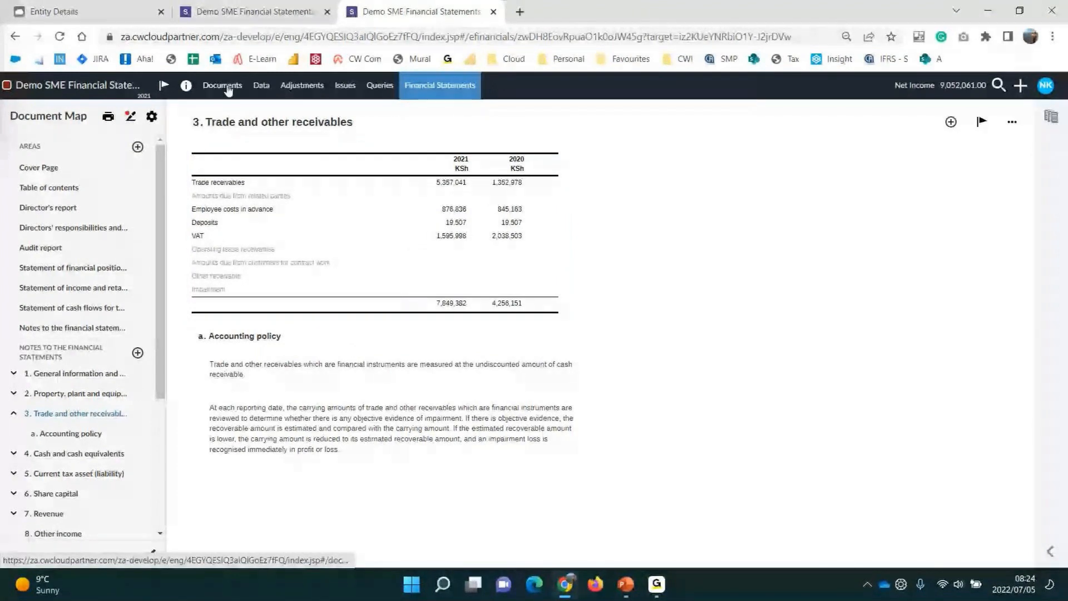
pyautogui.click(97, 395)
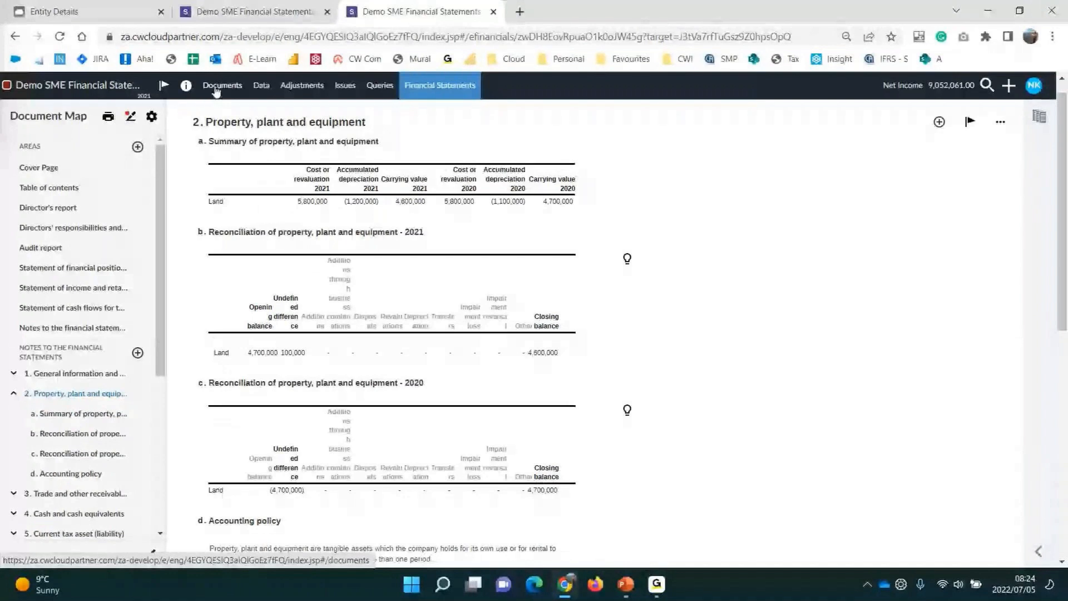
# Open the 305.1 Property, plant and equipment checklist from the Performing section of the engagement documents
pyautogui.click(217, 89)
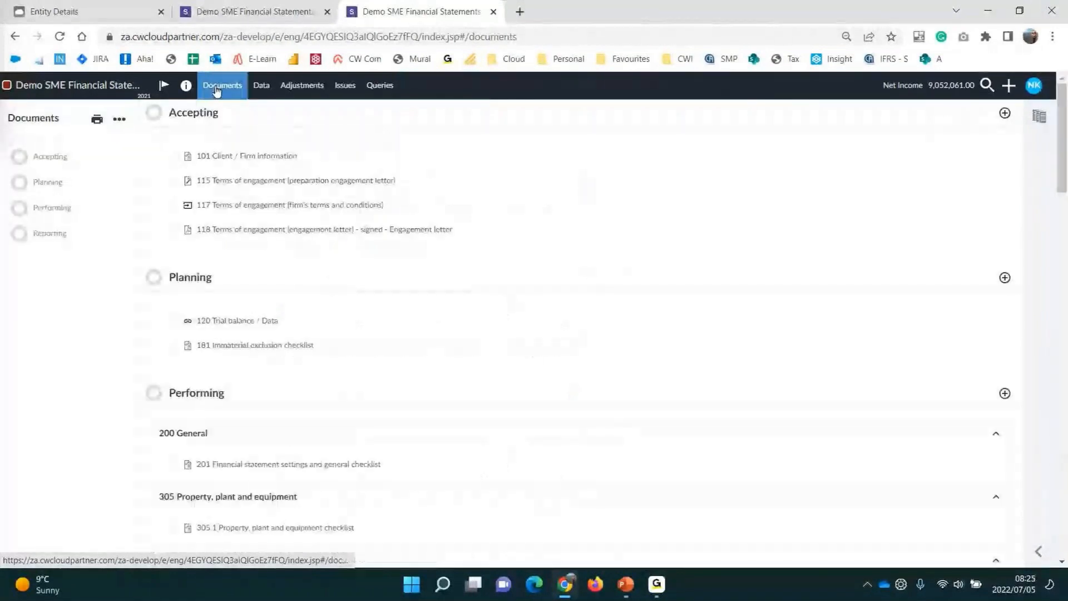
pyautogui.scroll(-1, 344, 357)
pyautogui.scroll(-2, 340, 339)
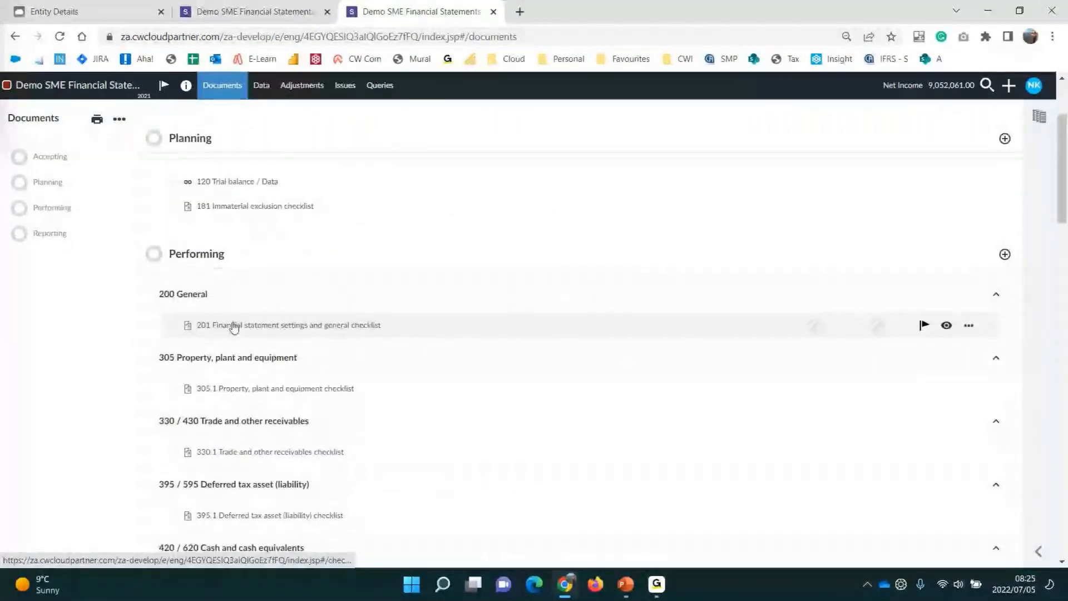
pyautogui.click(274, 389)
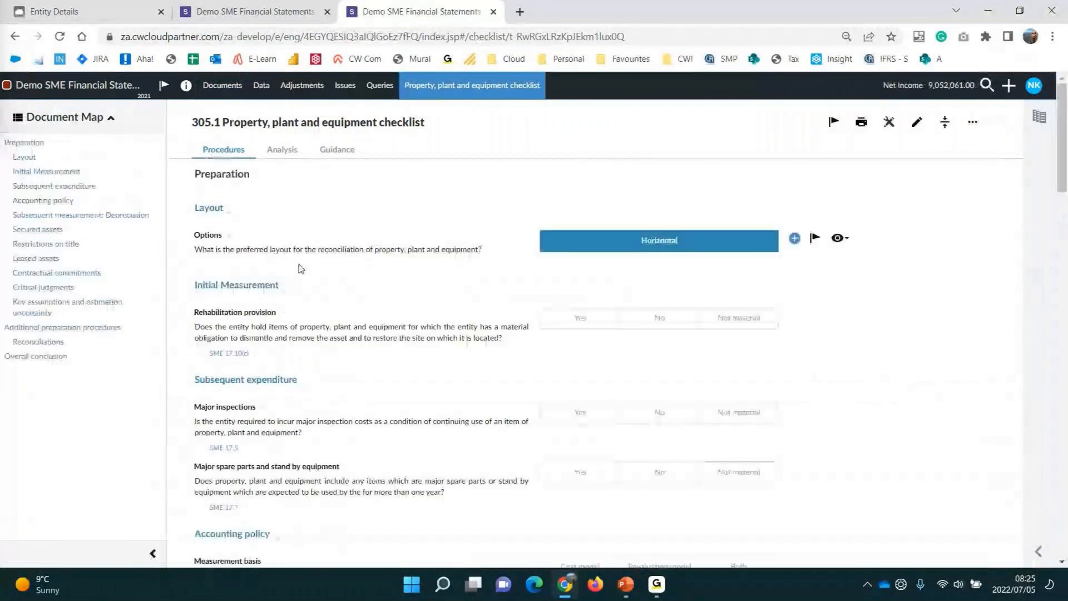
# Look through the checklist's Accounting policy and Restrictions on title questions, and browse the list of other engagement documents beside it
pyautogui.click(56, 202)
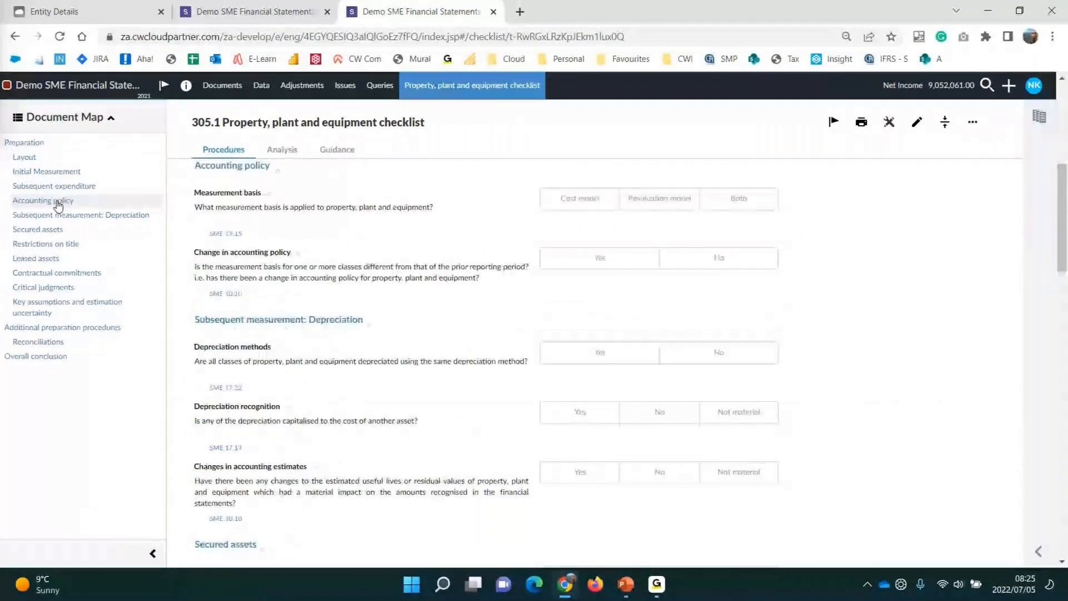
pyautogui.click(44, 245)
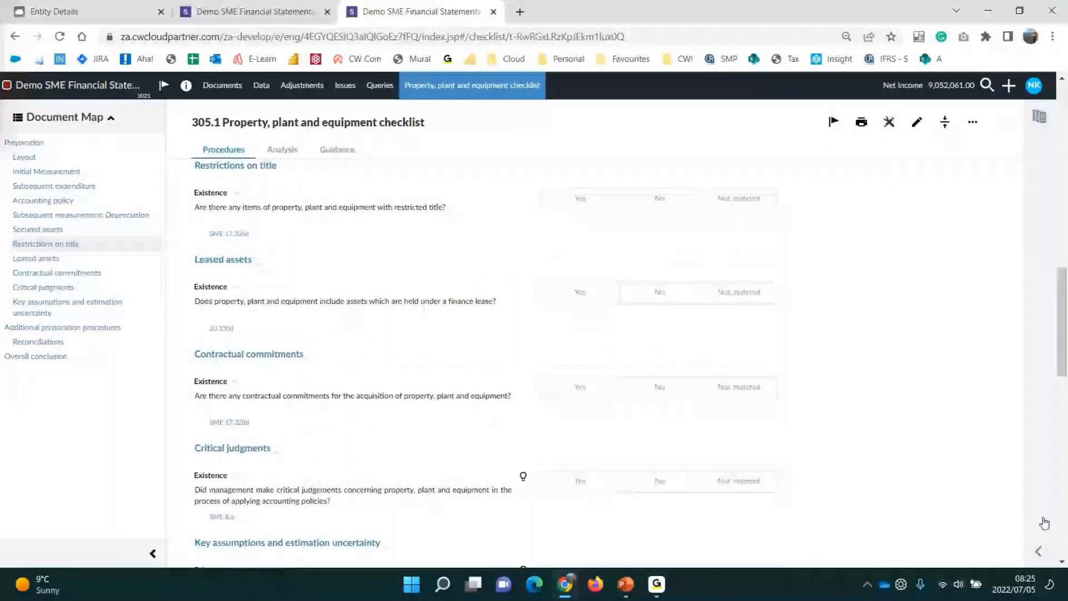
pyautogui.click(1038, 554)
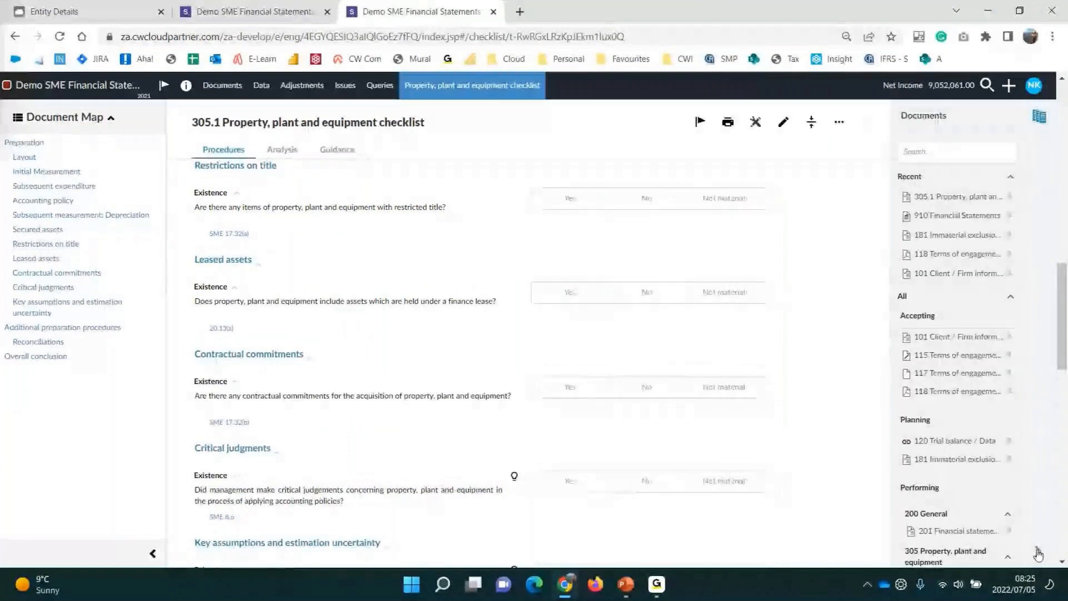
pyautogui.scroll(-8, 956, 473)
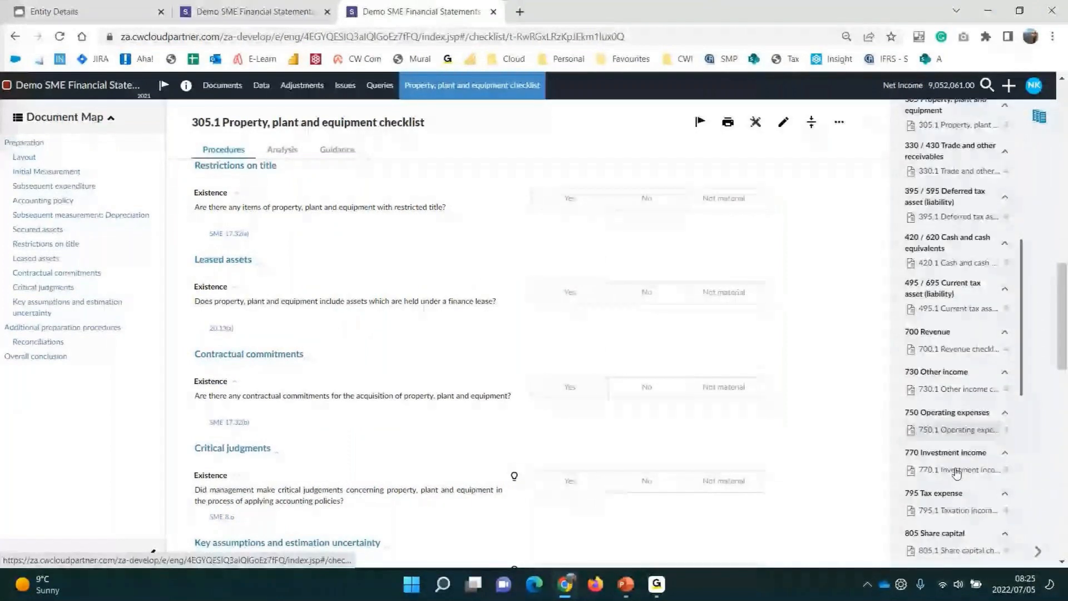
pyautogui.scroll(-3, 955, 473)
# Examine the checklist's analysis, hiding and reshowing the Accounts table and Overview chart, and read its guidance before returning to the procedures
pyautogui.click(279, 150)
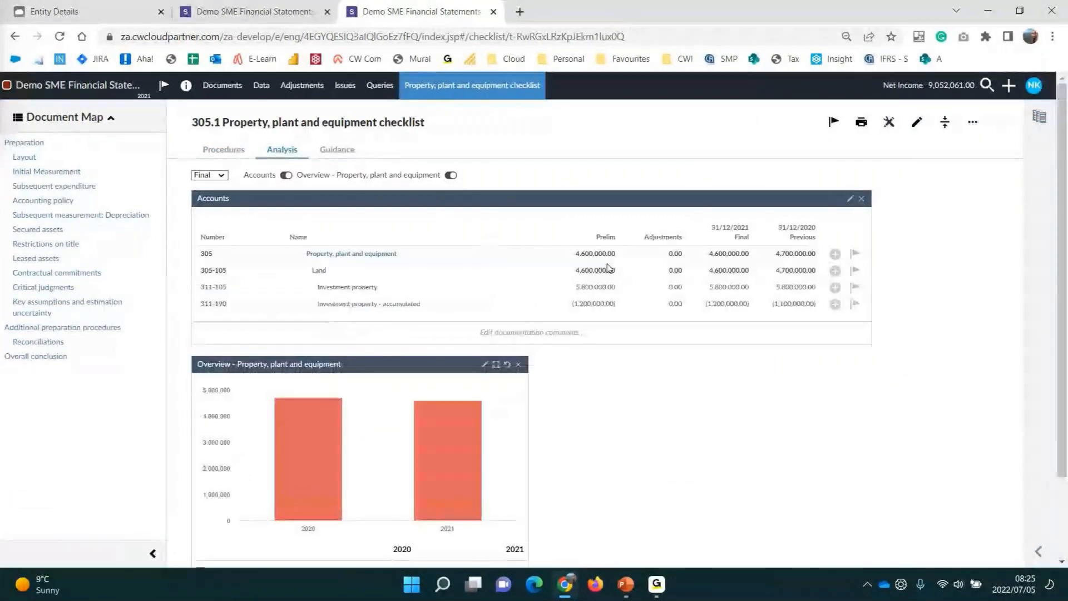
pyautogui.scroll(-1, 483, 308)
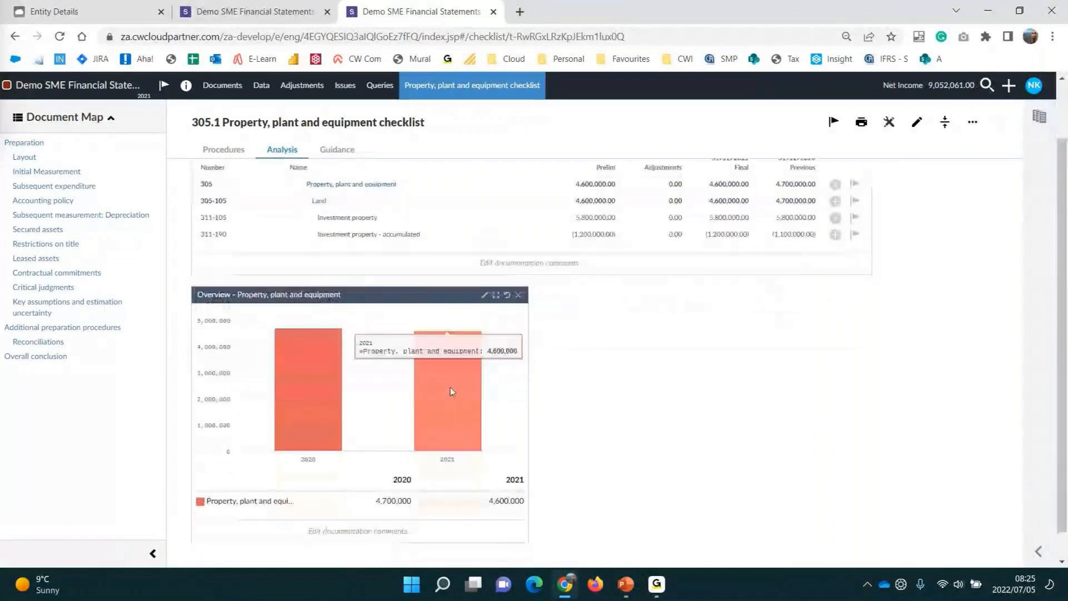
pyautogui.scroll(1, 451, 390)
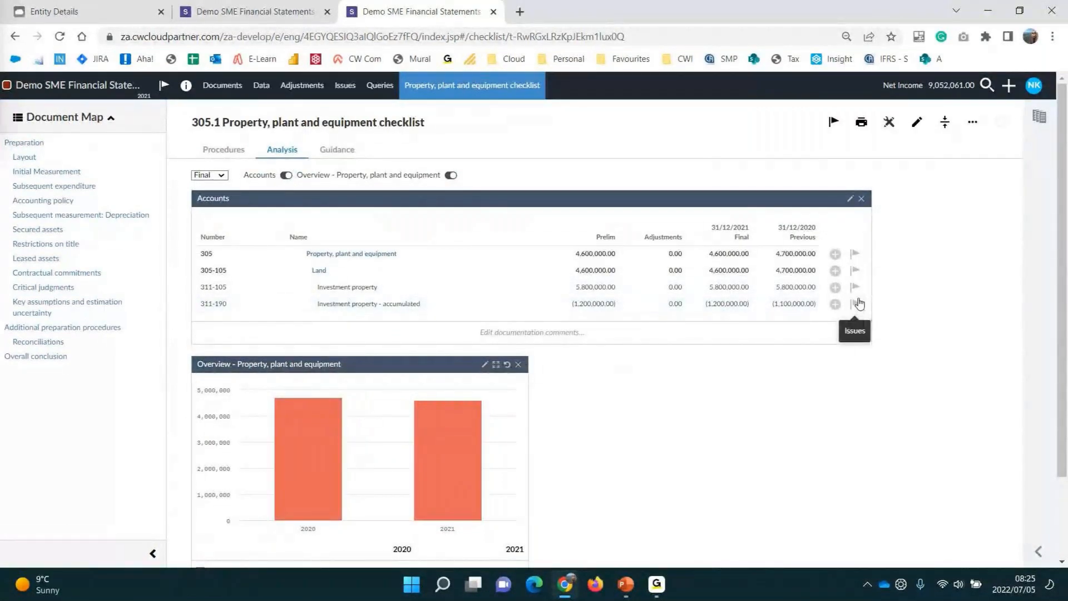
pyautogui.click(286, 176)
pyautogui.click(286, 175)
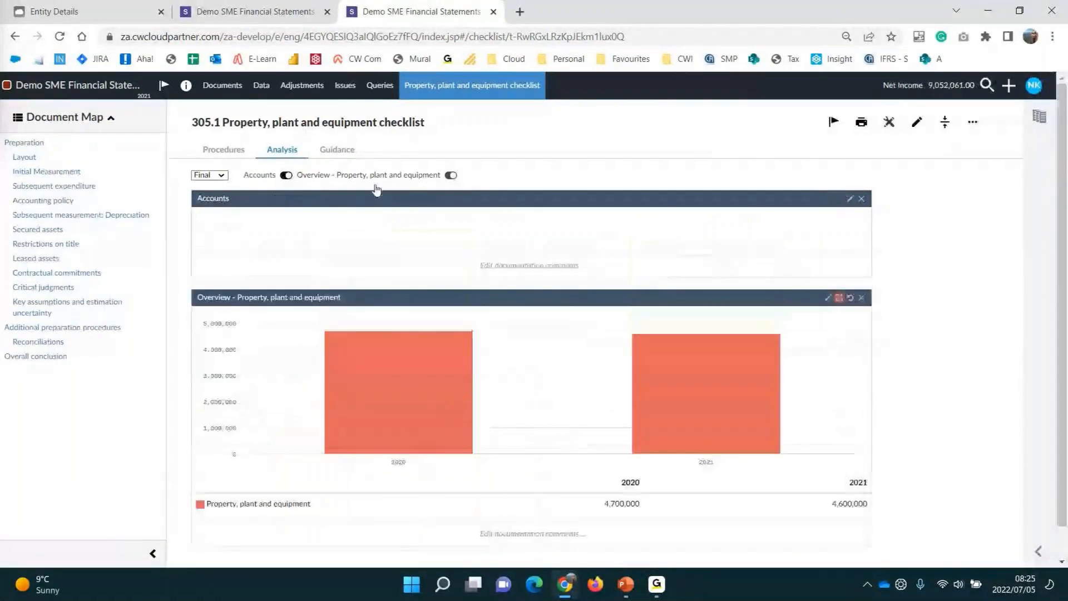
pyautogui.click(450, 175)
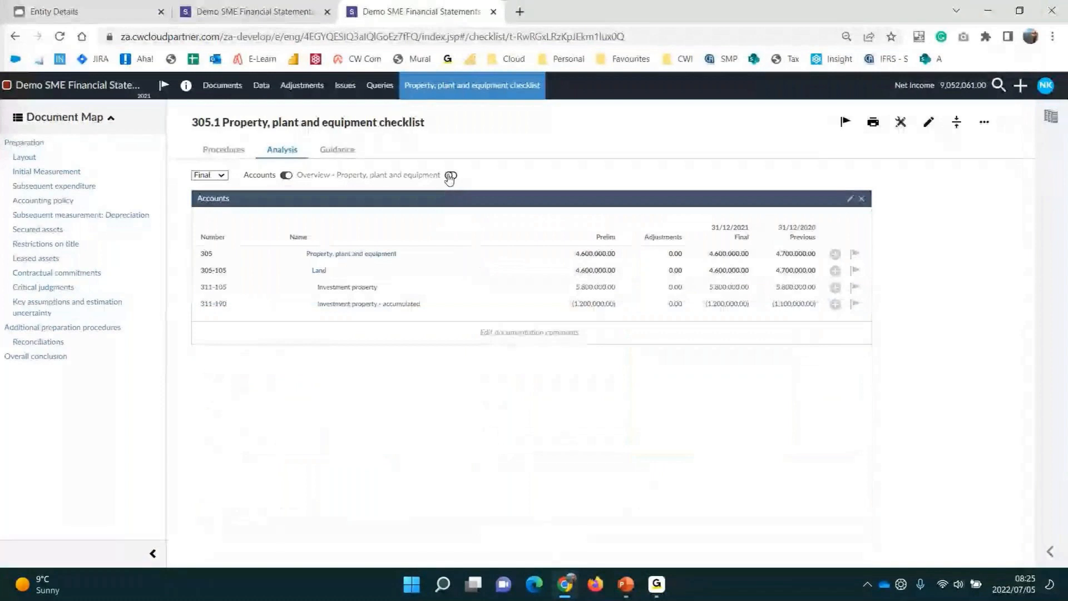
pyautogui.click(450, 175)
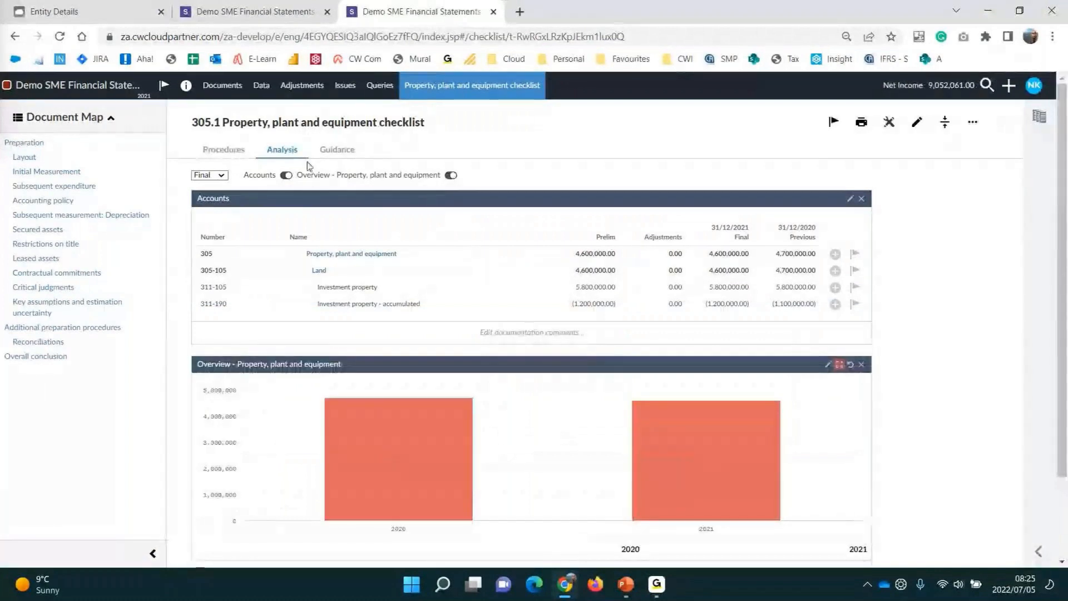
pyautogui.click(335, 153)
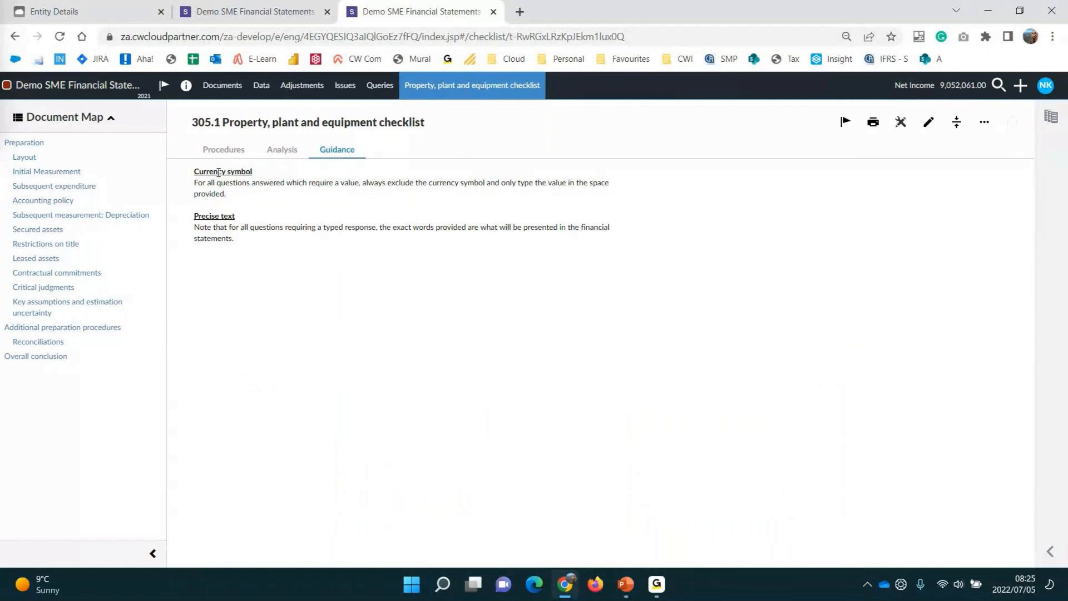
pyautogui.click(224, 150)
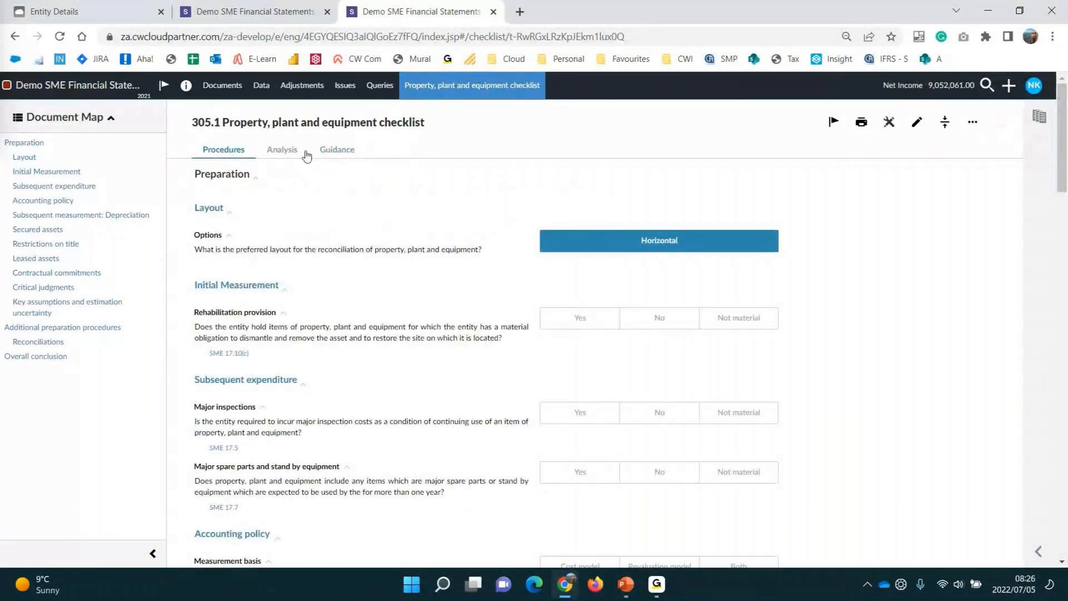
# Return to the engagement documents tab and open 910 Financial Statements in another new browser tab, keeping the checklist open
pyautogui.click(280, 12)
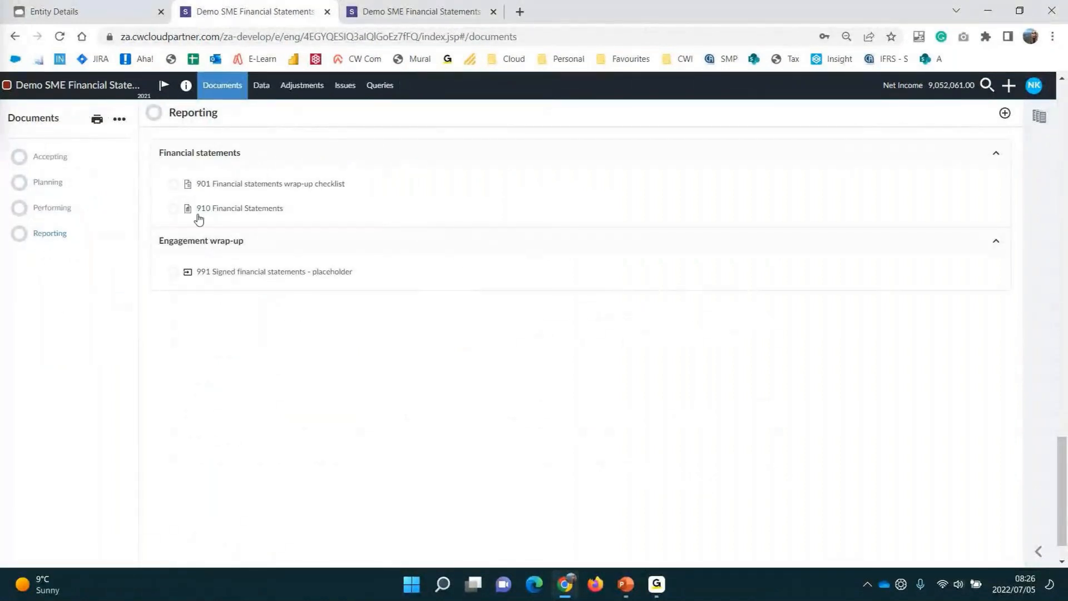
pyautogui.rightClick(255, 208)
pyautogui.click(292, 217)
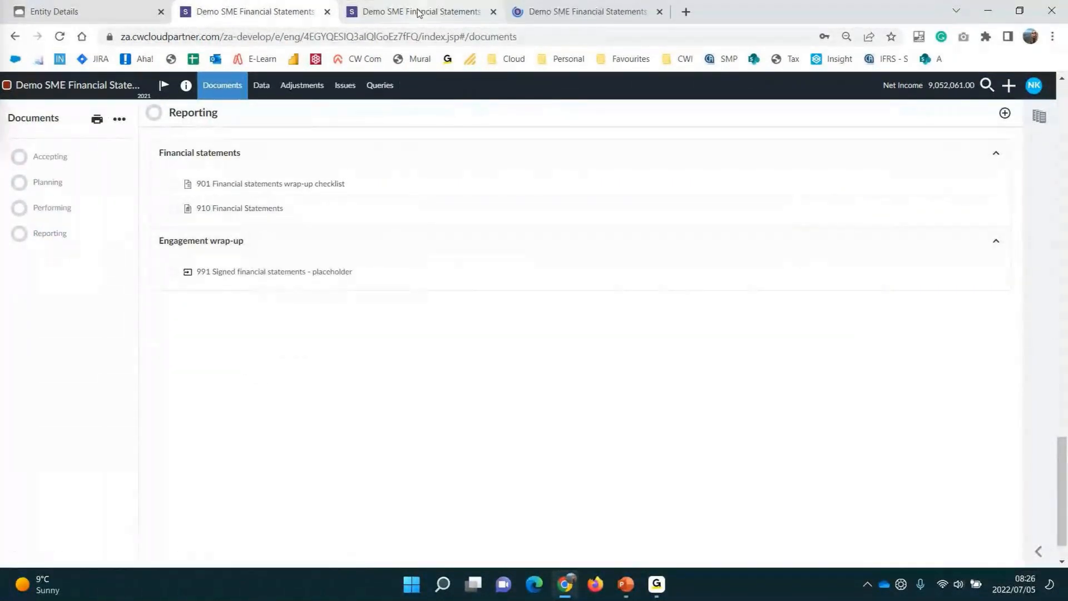
# Go to the opened financial statements and display note 2, Property, plant and equipment, within the notes to the financial statements
pyautogui.click(563, 13)
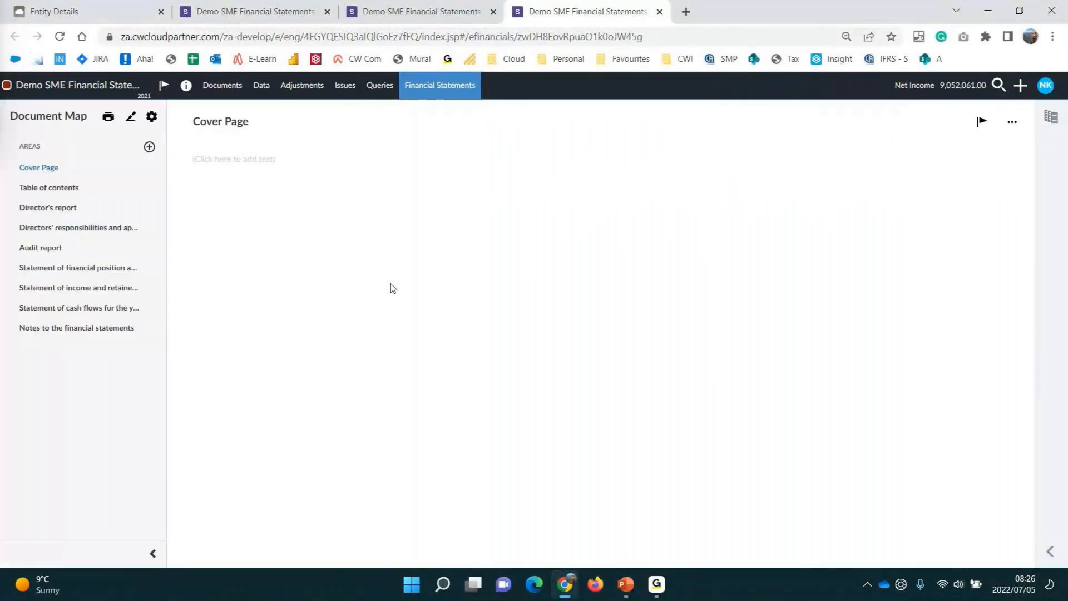
pyautogui.click(102, 329)
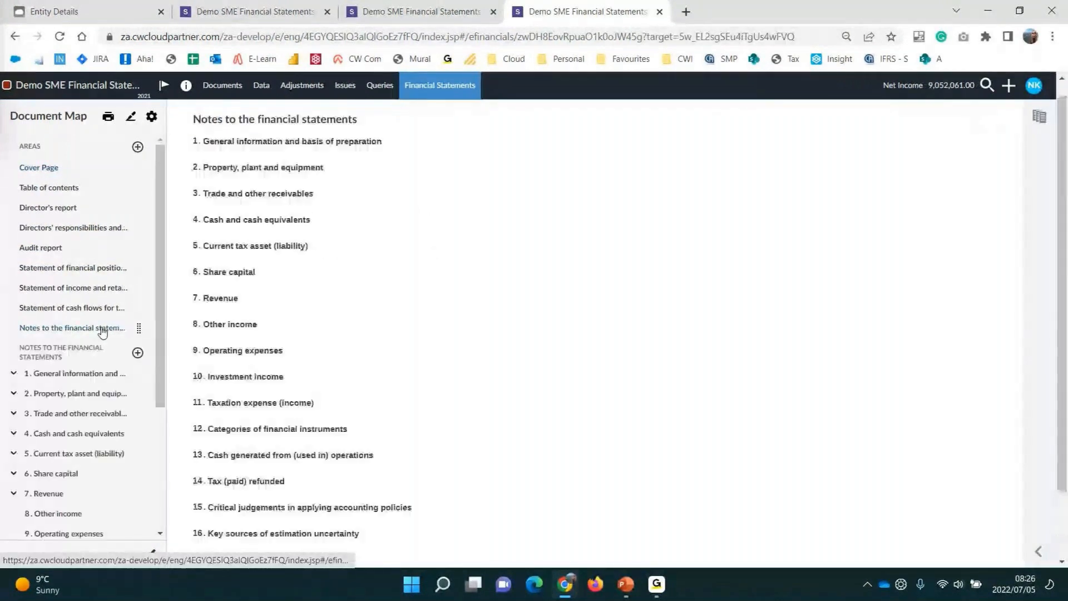
pyautogui.click(76, 394)
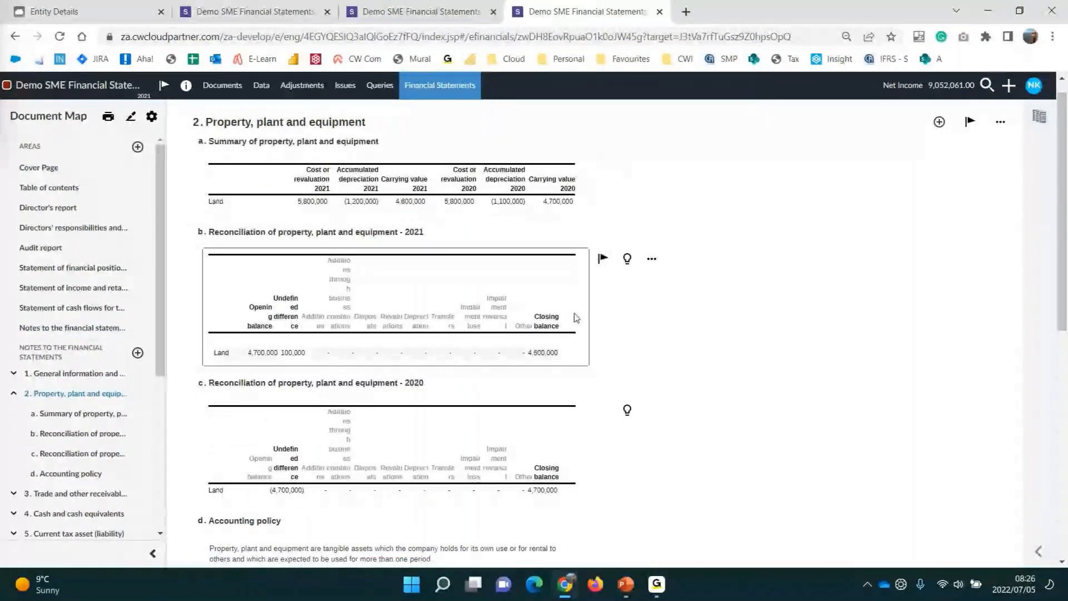
# Look through the property, plant and equipment note, from the 2021 and 2020 reconciliations to the accounting policy paragraphs
pyautogui.scroll(-4, 575, 317)
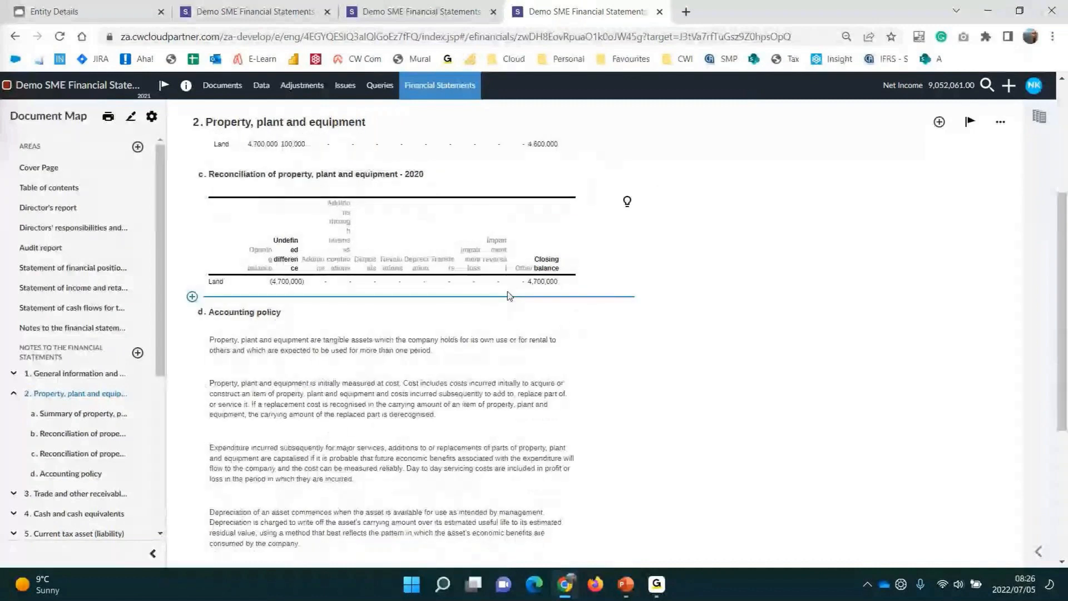
pyautogui.scroll(-3, 443, 279)
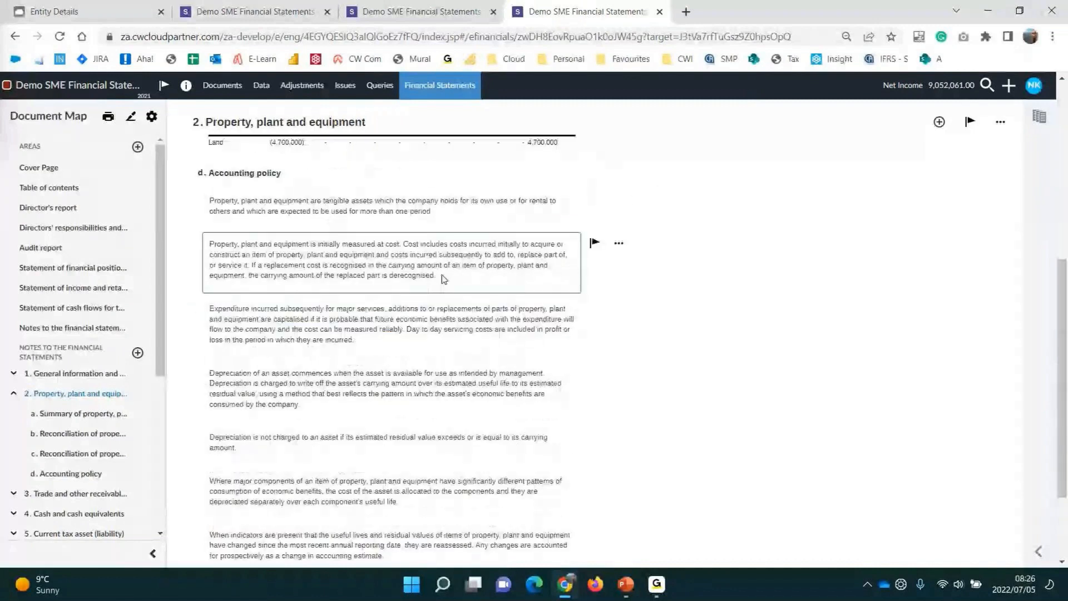
pyautogui.scroll(-1, 445, 208)
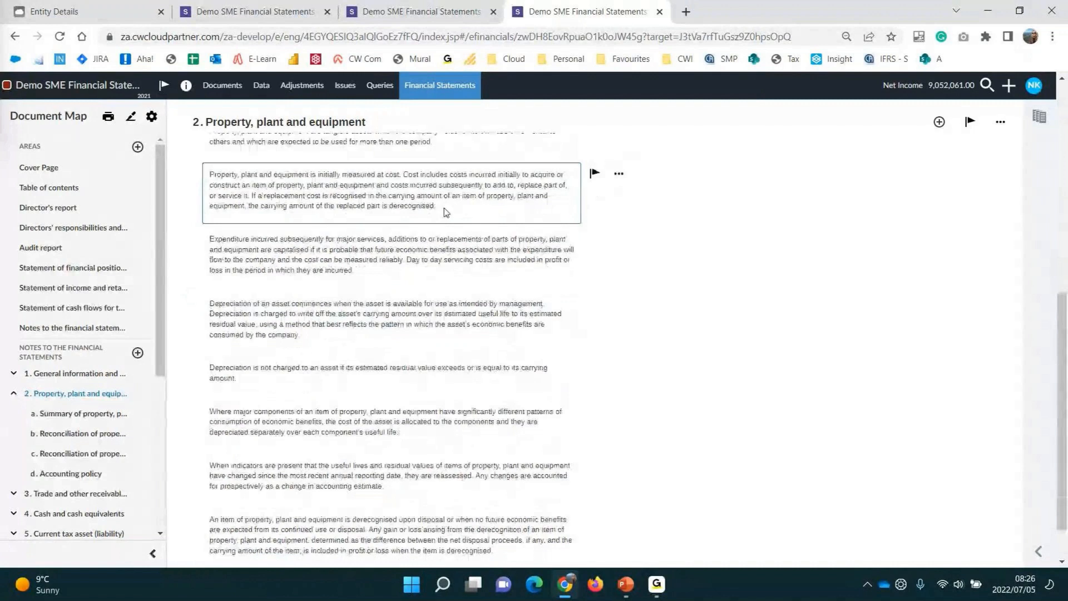
pyautogui.scroll(-1, 444, 212)
pyautogui.scroll(1, 445, 210)
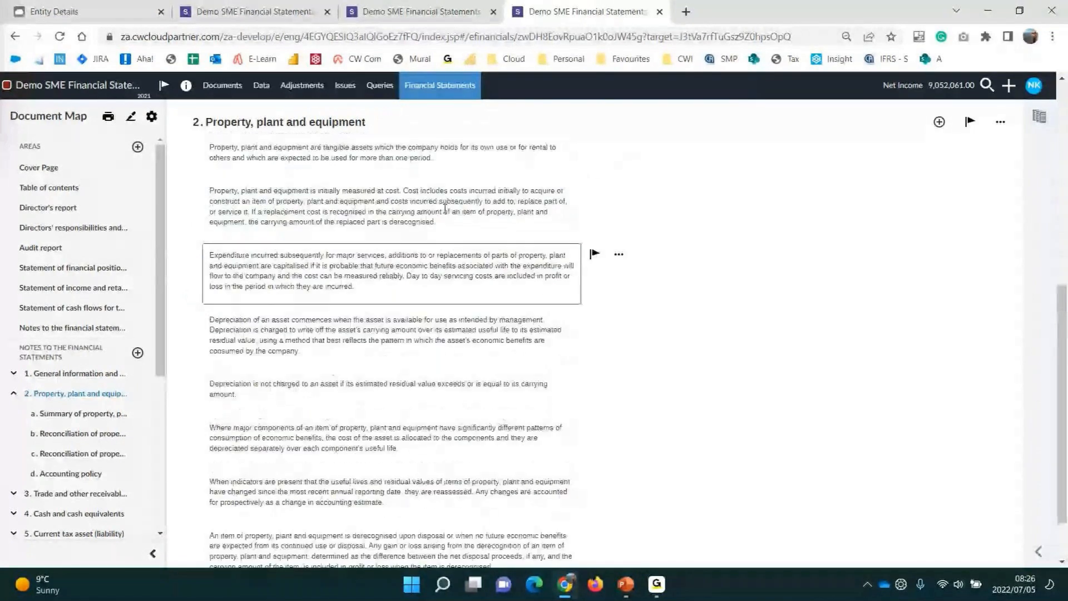
pyautogui.scroll(1, 445, 209)
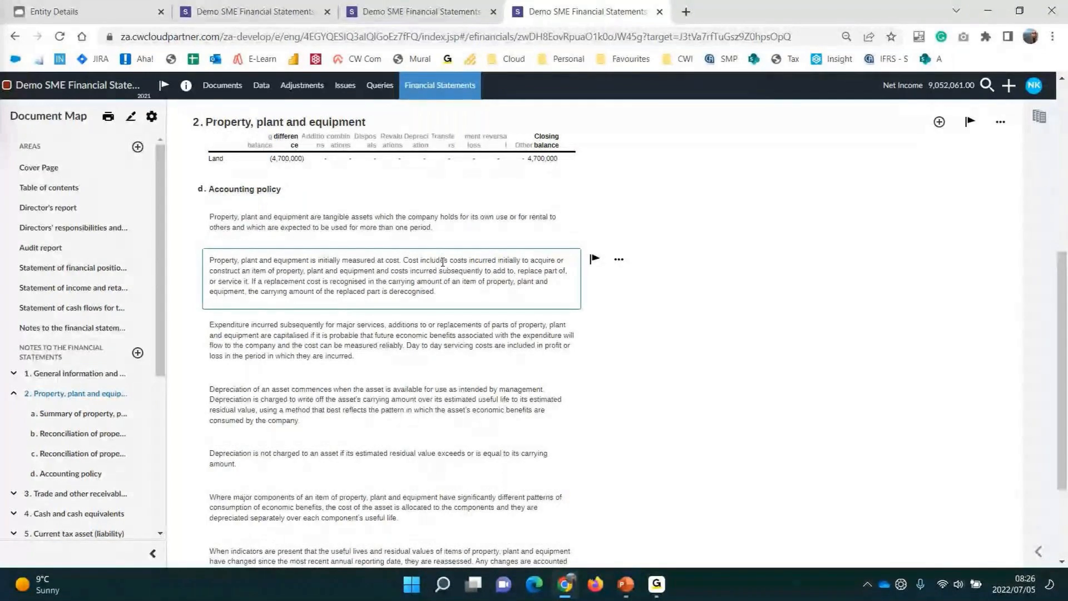
pyautogui.scroll(2, 439, 193)
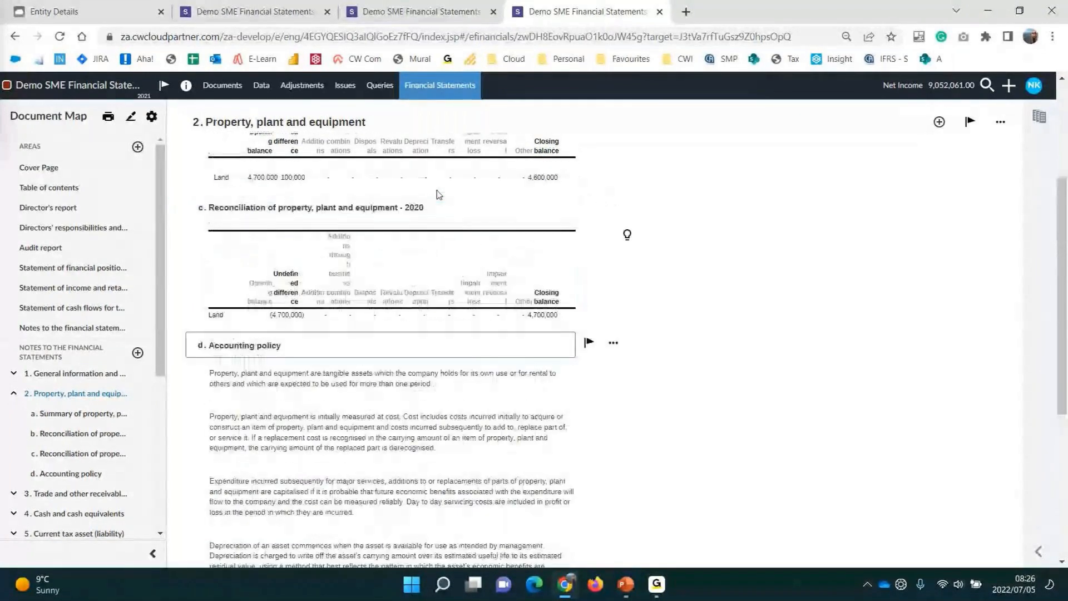
pyautogui.scroll(2, 438, 193)
# Return to the 305.1 checklist and answer No for rehabilitation provision, Yes for major inspections and No for major spare parts
pyautogui.click(422, 13)
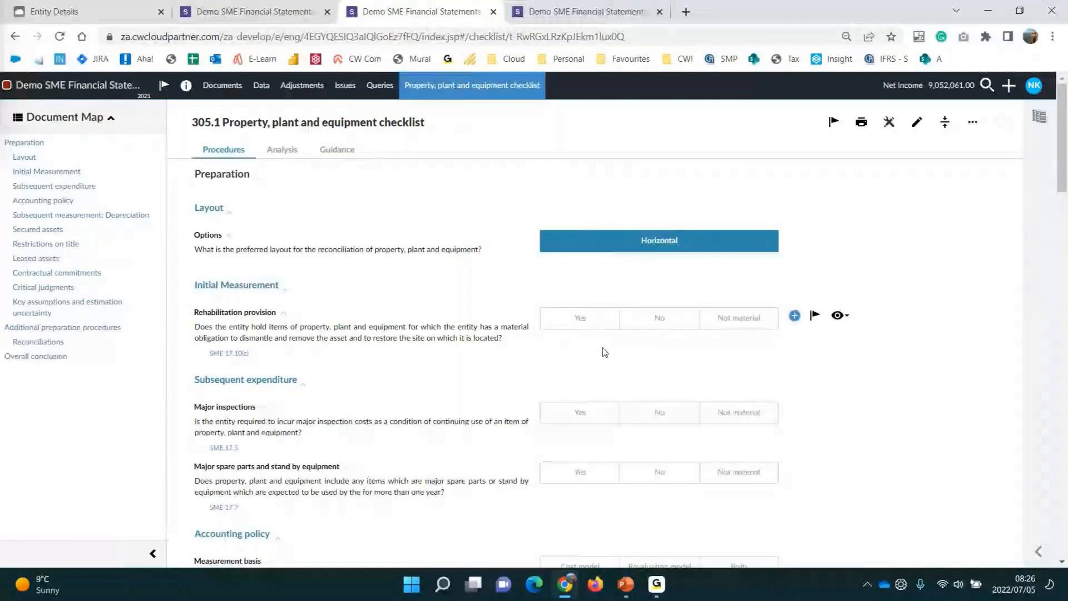
pyautogui.click(590, 322)
pyautogui.click(590, 323)
pyautogui.click(667, 324)
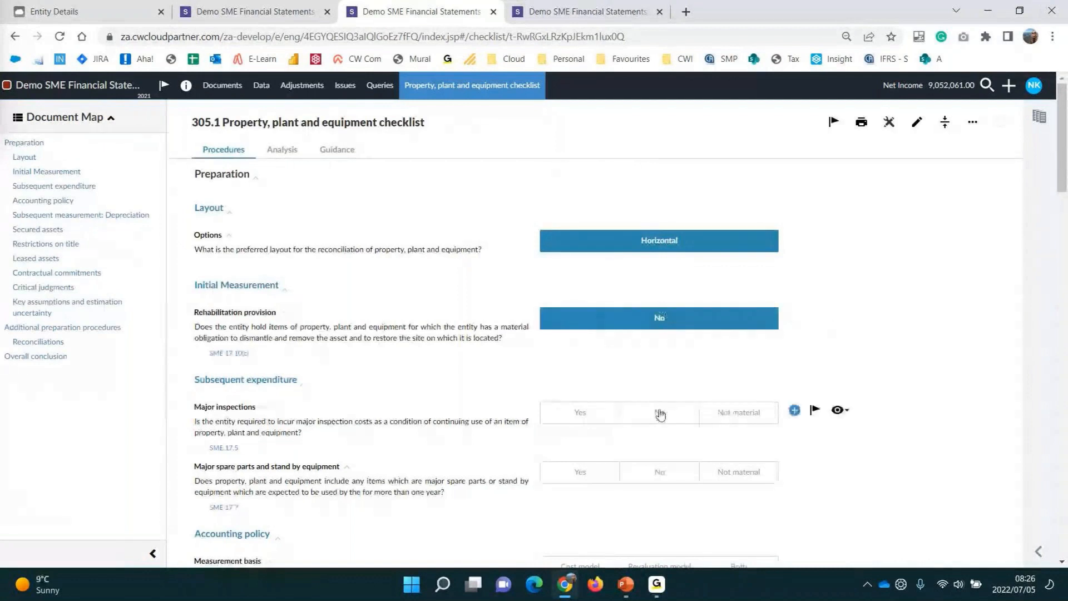
pyautogui.click(571, 422)
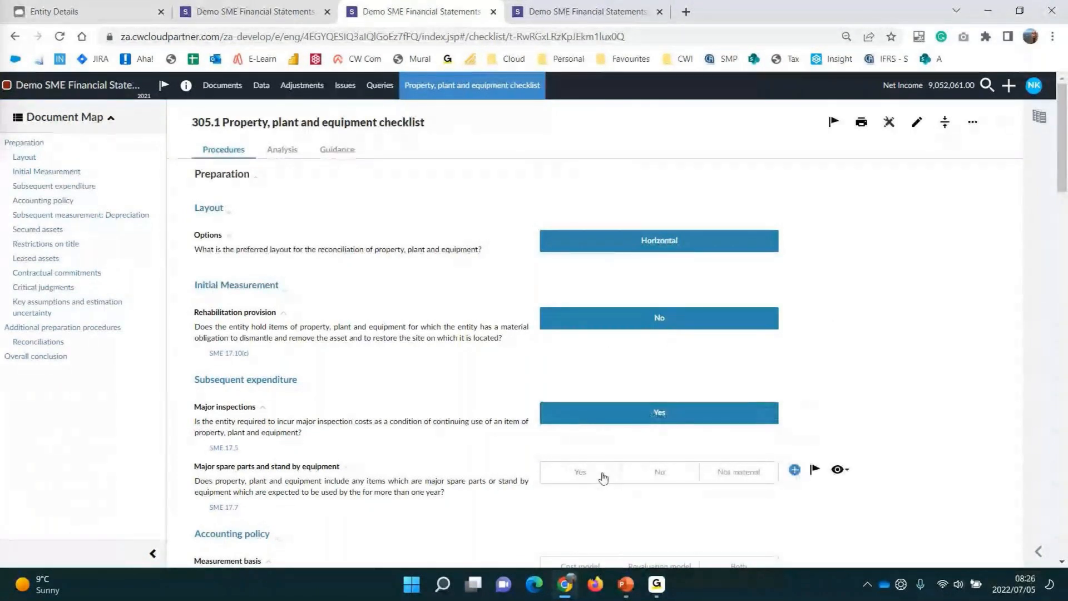
pyautogui.click(658, 474)
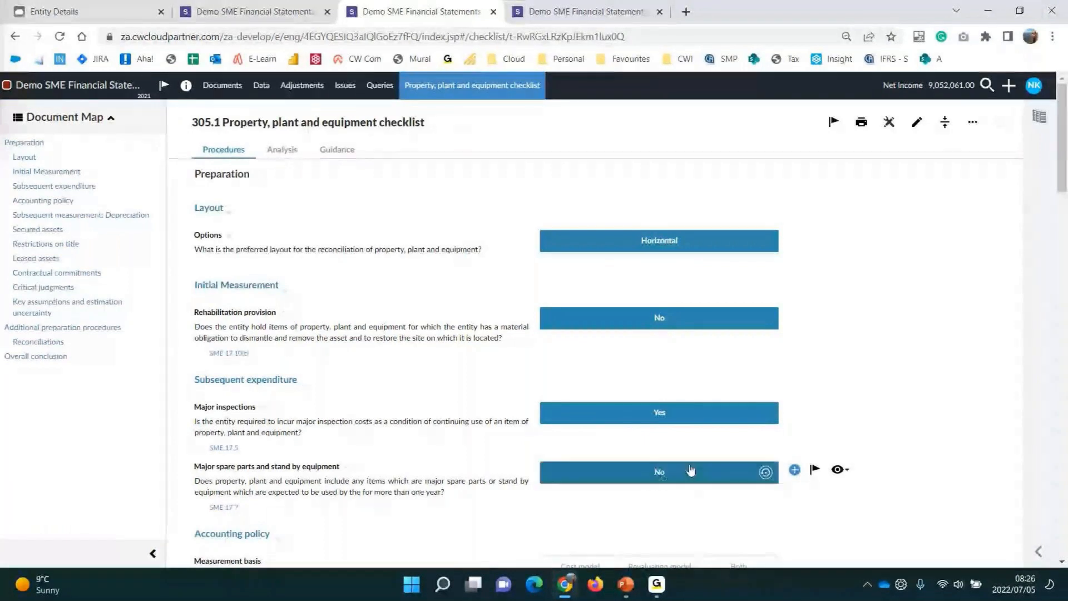
# Set the accounting policy's measurement basis to Cost model and answer No for a change in accounting policy
pyautogui.scroll(-4, 753, 491)
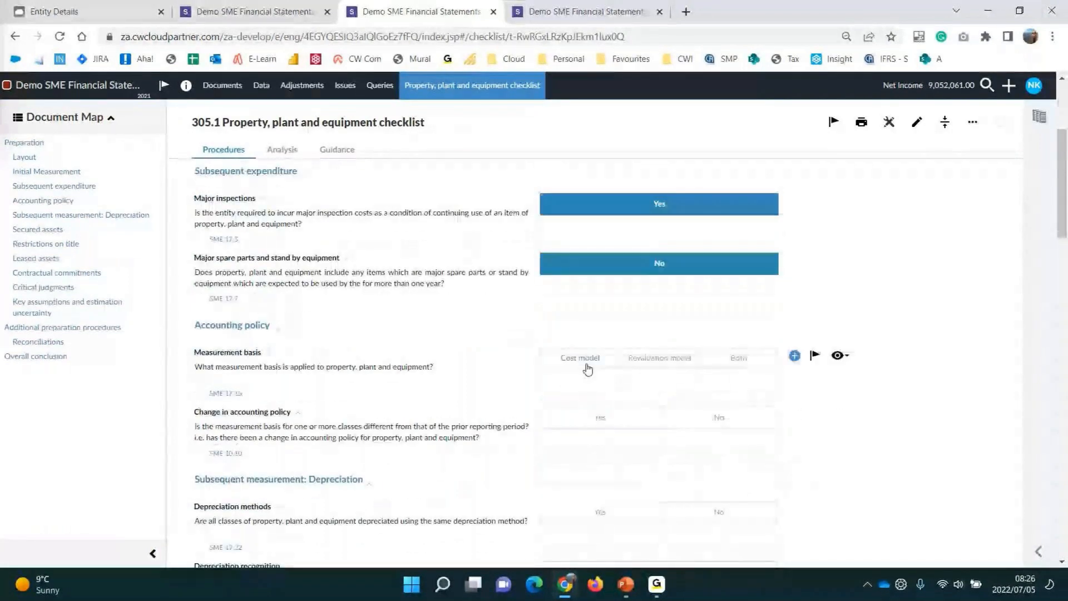
pyautogui.click(581, 360)
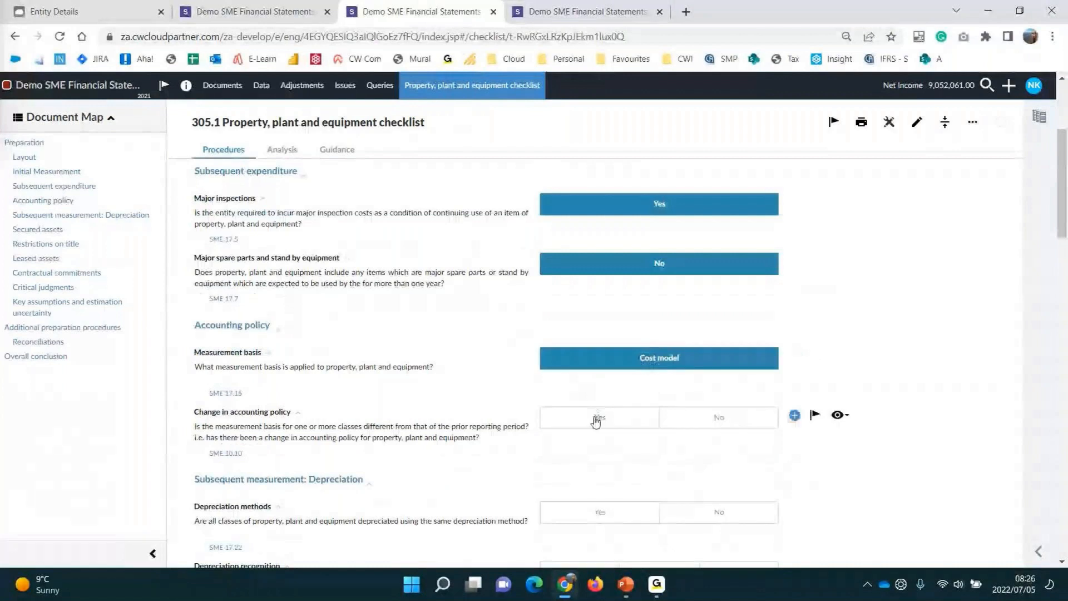
pyautogui.click(735, 421)
# Answer Yes to a single depreciation method, choose straight line basis, and answer No for depreciation recognition and changes in accounting estimates
pyautogui.scroll(-3, 734, 425)
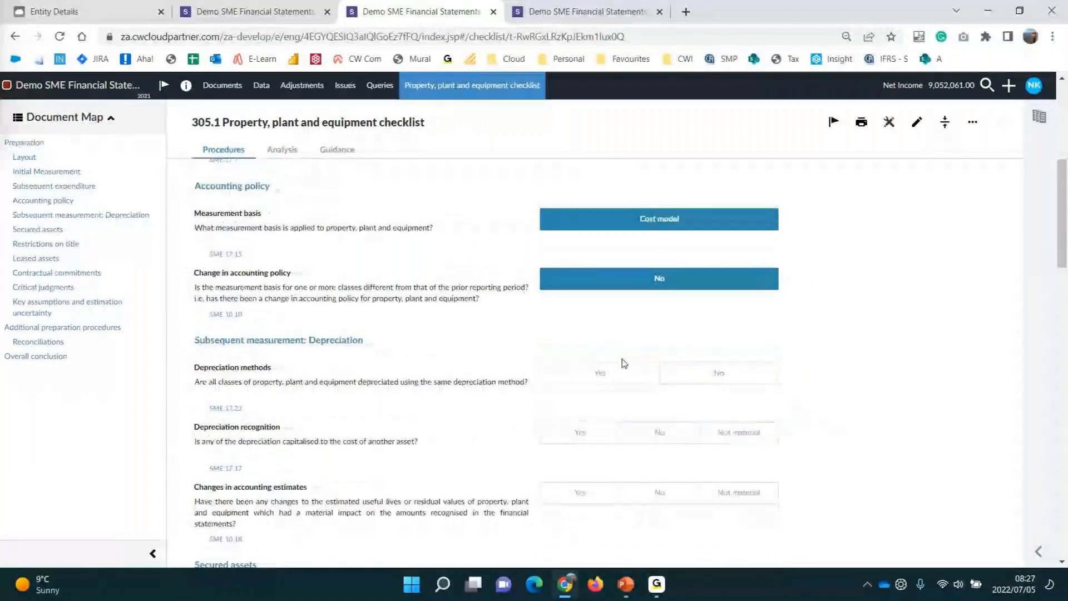
pyautogui.click(623, 376)
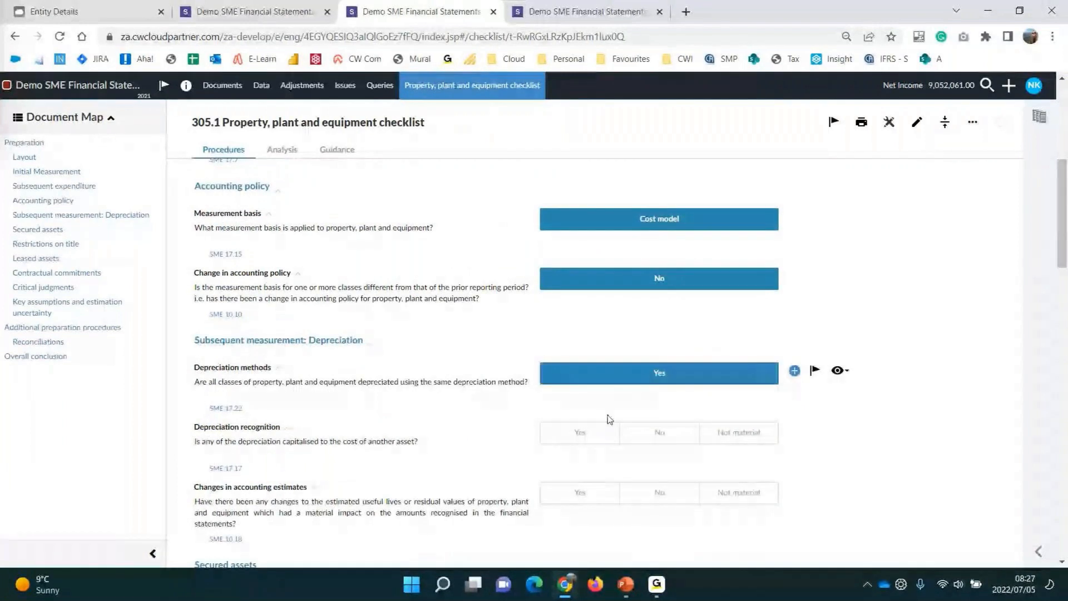
pyautogui.click(601, 442)
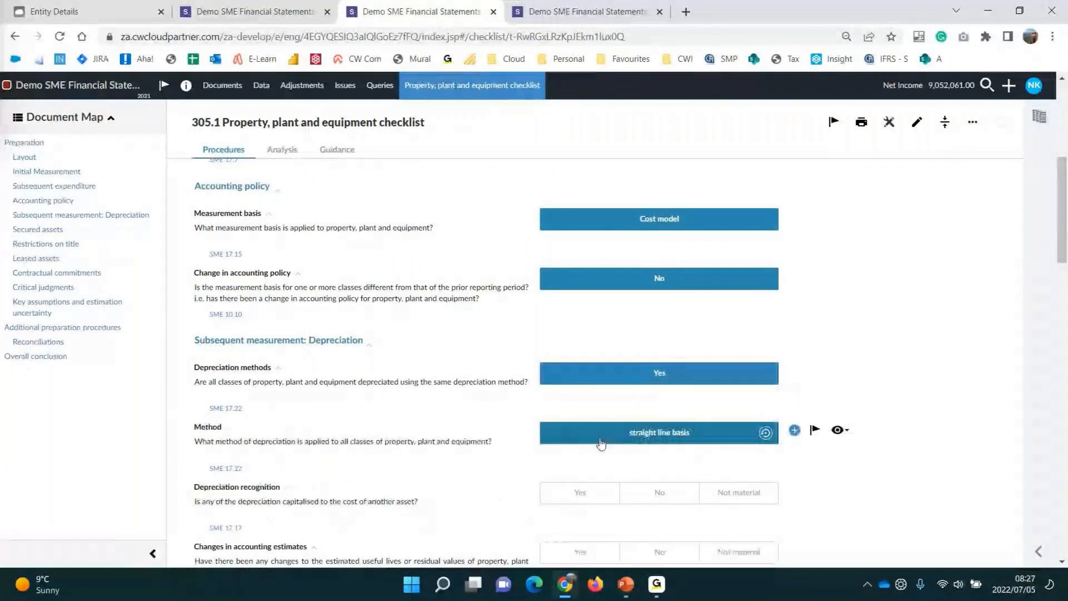
pyautogui.scroll(-1, 601, 443)
pyautogui.scroll(-2, 601, 444)
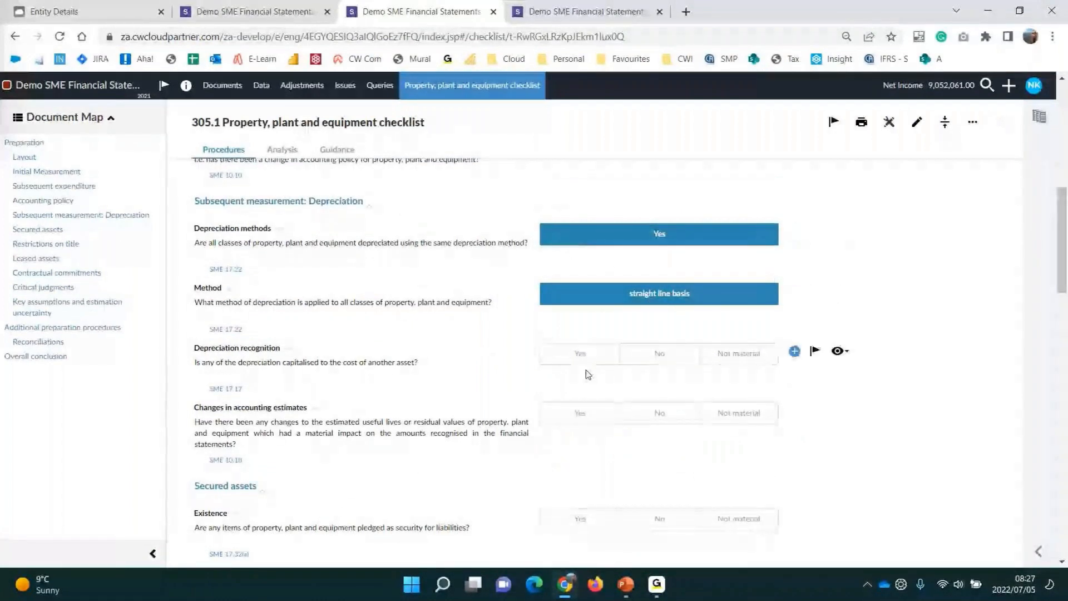
pyautogui.click(667, 359)
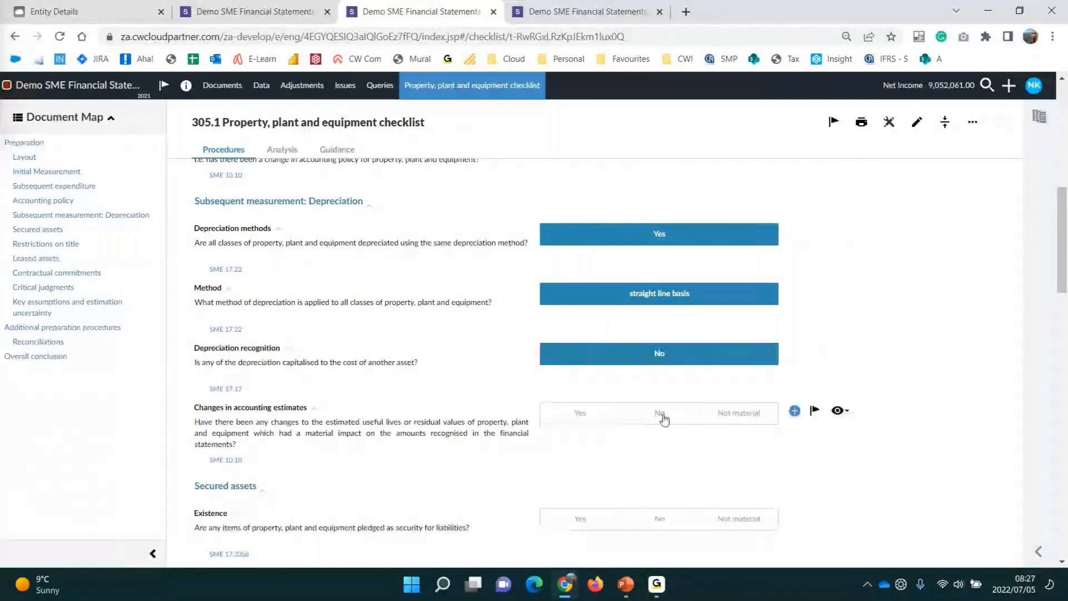
pyautogui.click(662, 417)
# Answer Yes to assets pledged as security, set the number of secured classes to 1 and choose Land as the first class
pyautogui.scroll(-2, 664, 423)
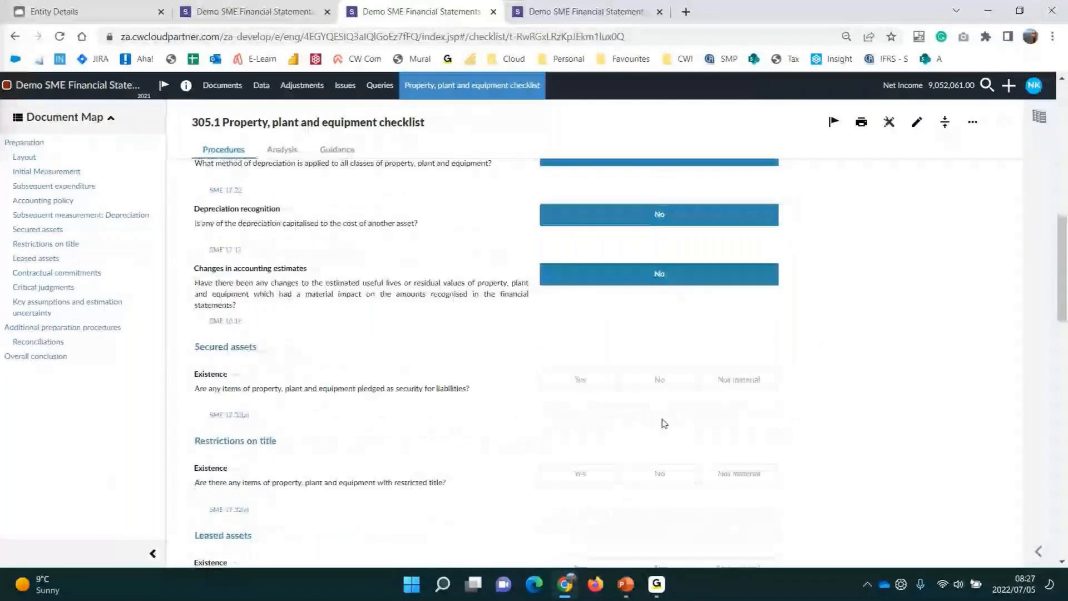
pyautogui.click(612, 381)
pyautogui.scroll(-2, 638, 414)
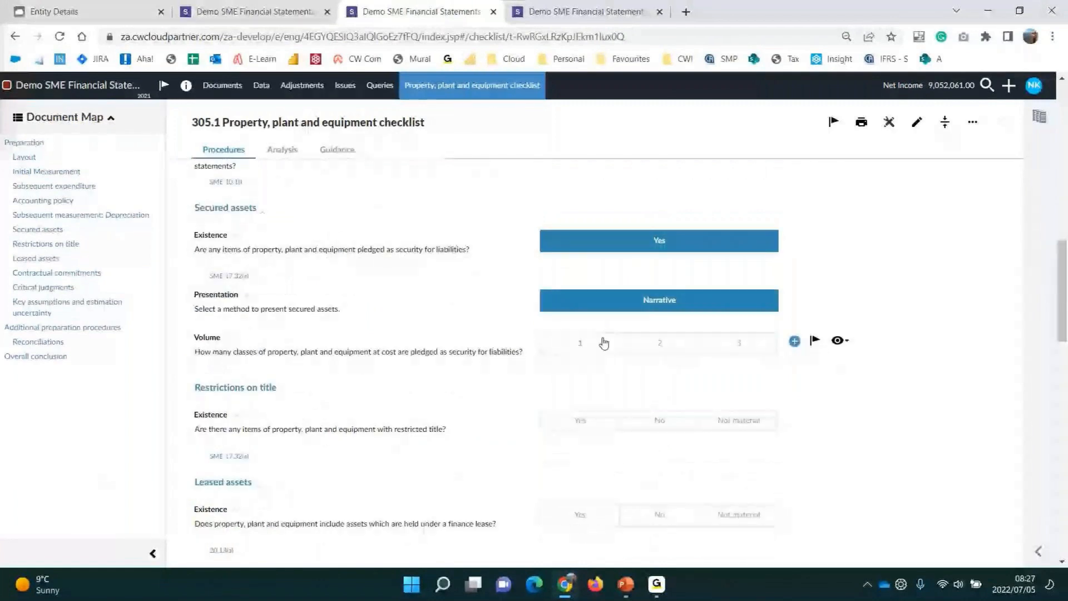
pyautogui.click(604, 343)
pyautogui.scroll(-2, 611, 401)
pyautogui.click(642, 308)
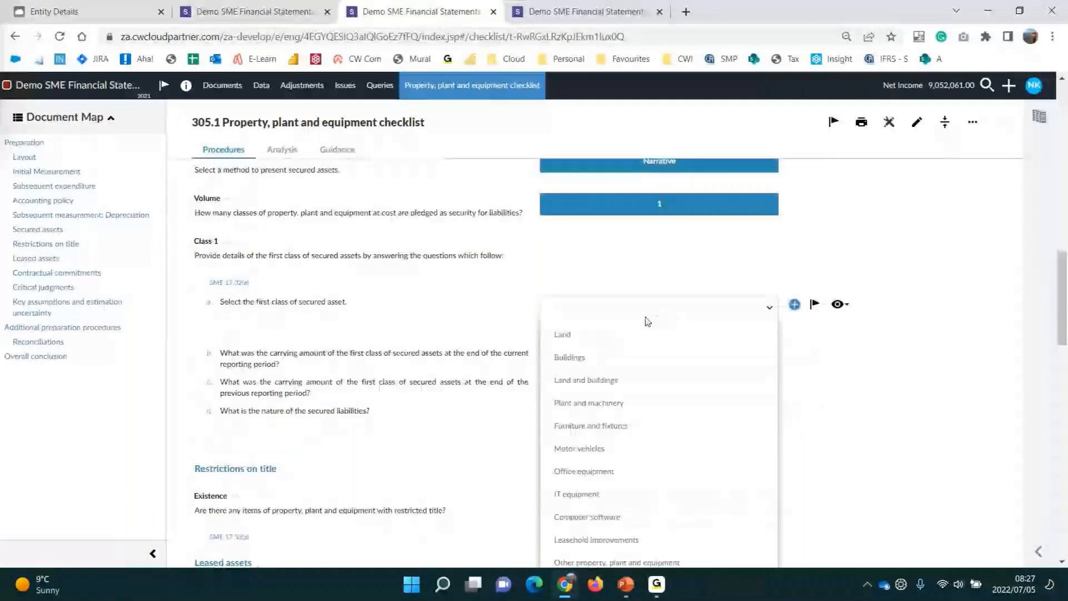
pyautogui.click(634, 345)
# Enter the secured land's carrying amounts as KHS 100 000 current and KHS 50000 previous period, with long term borrowings as the secured liabilities
pyautogui.click(626, 356)
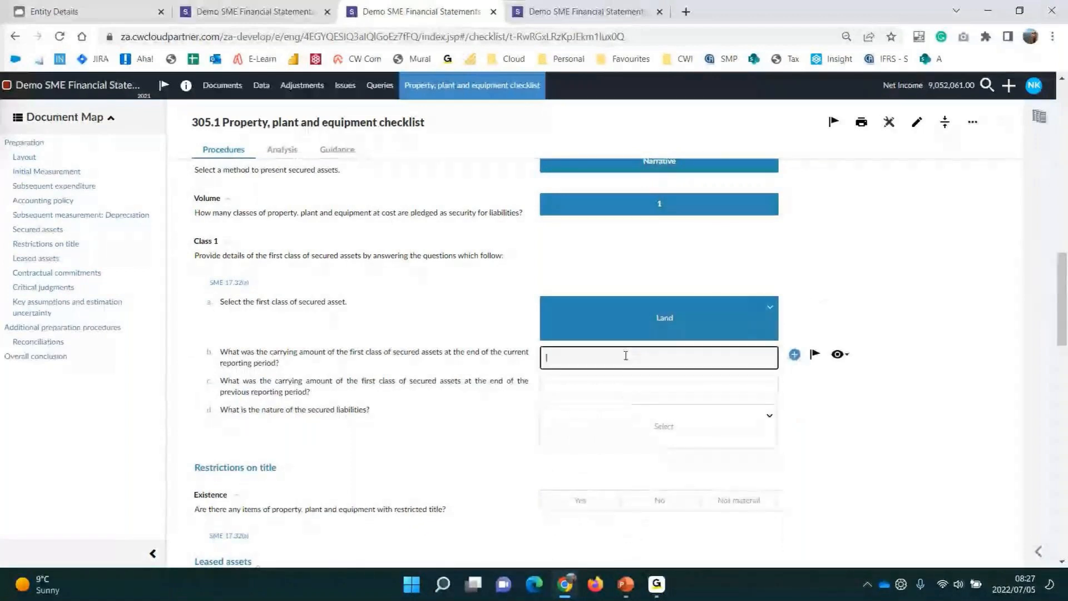
pyautogui.write('KH')
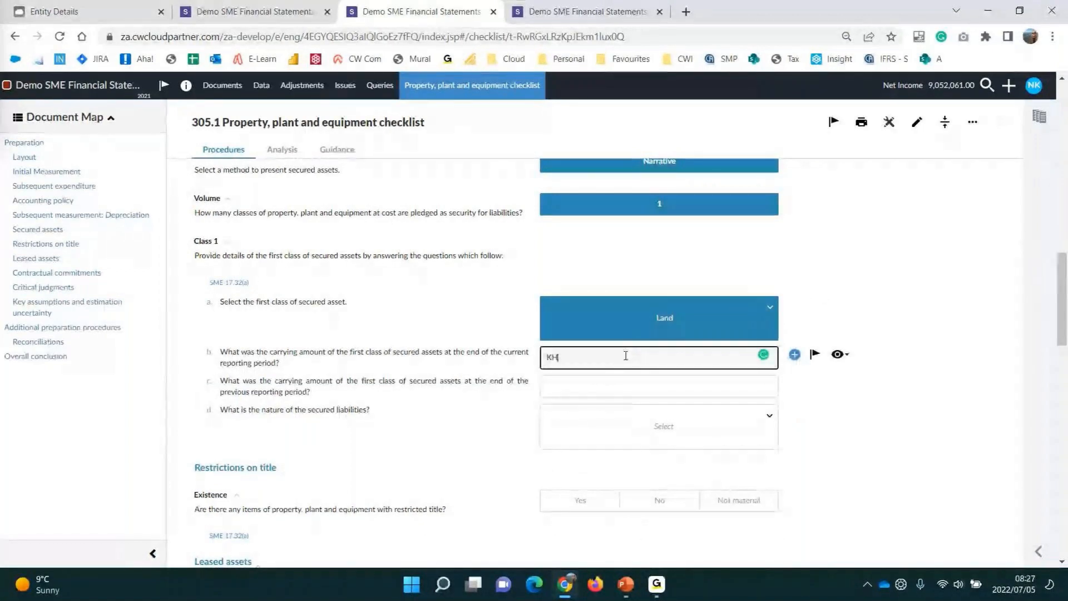
pyautogui.write('S 100 000')
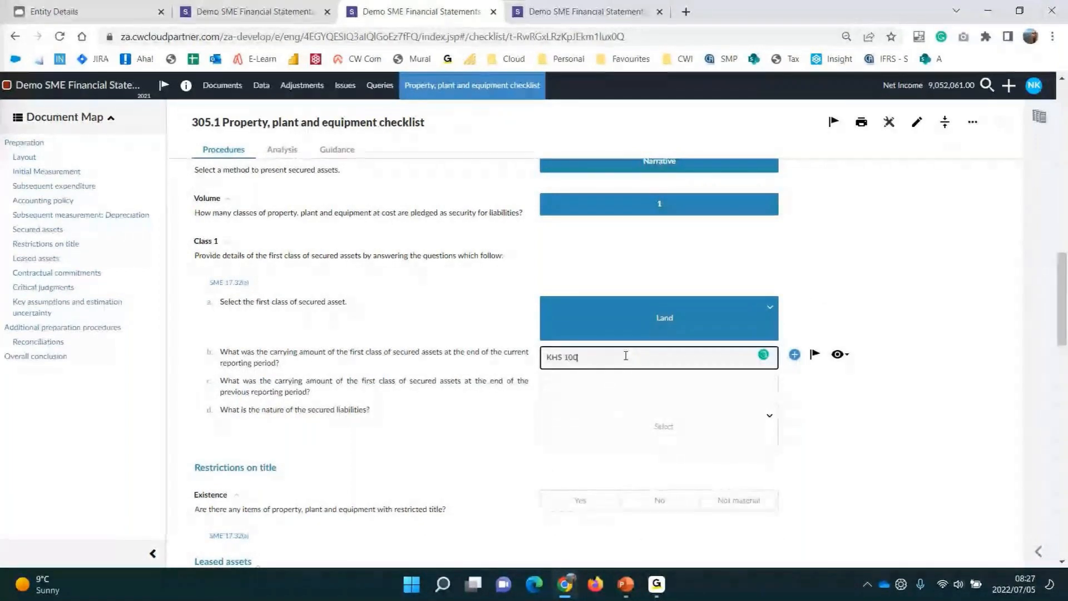
pyautogui.click(602, 384)
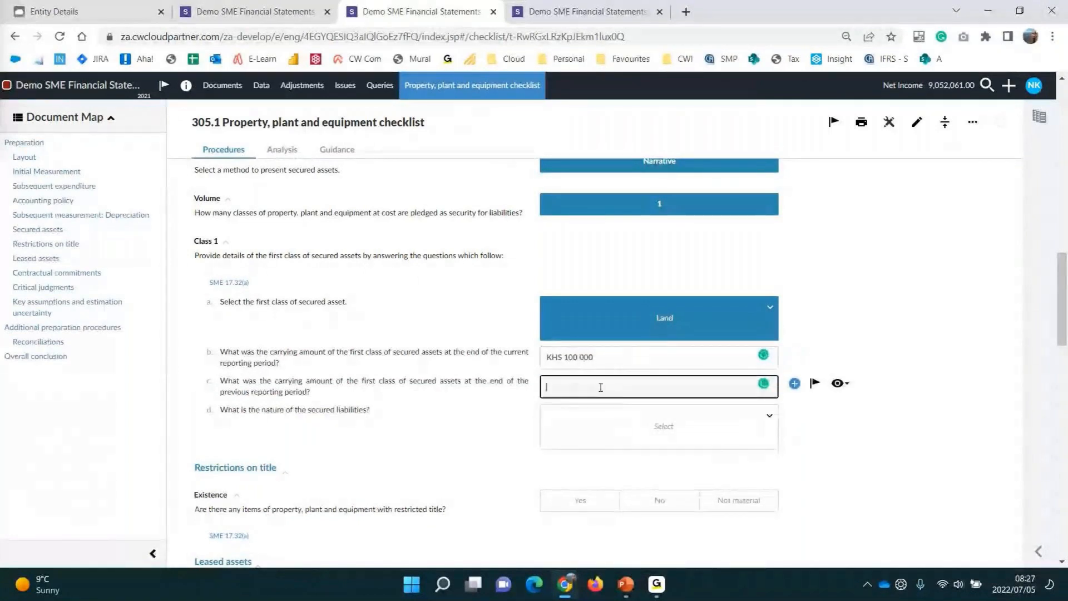
pyautogui.write('KHS')
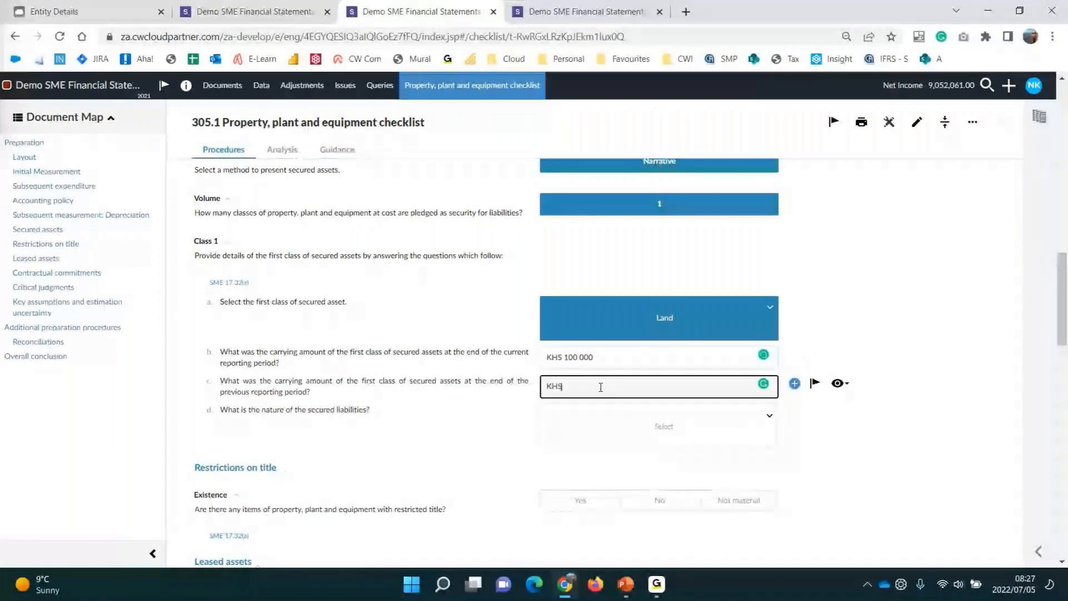
pyautogui.write(' 50000')
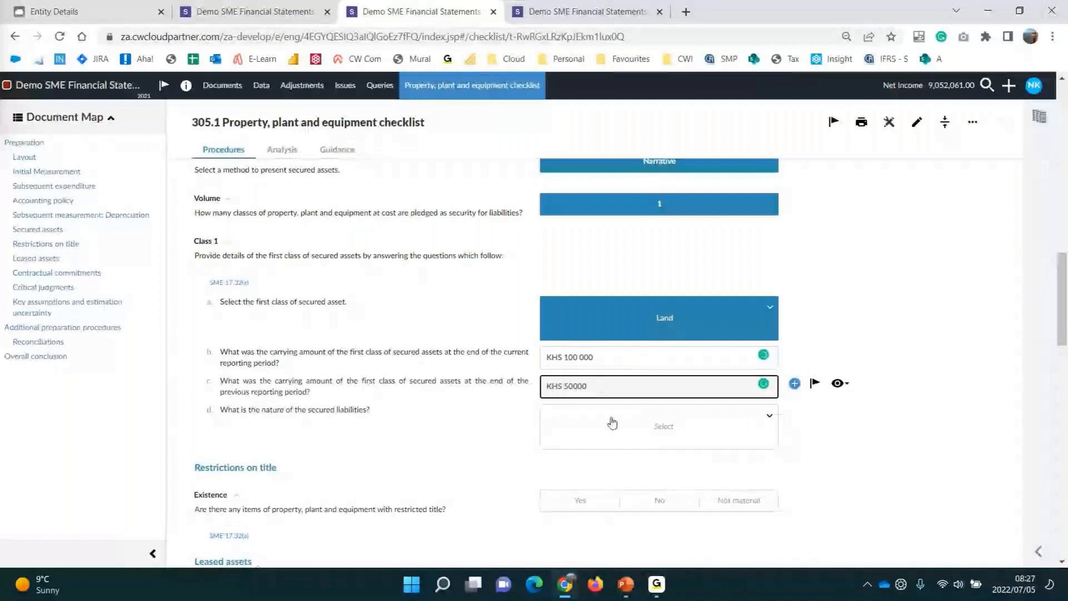
pyautogui.click(613, 425)
pyautogui.click(615, 444)
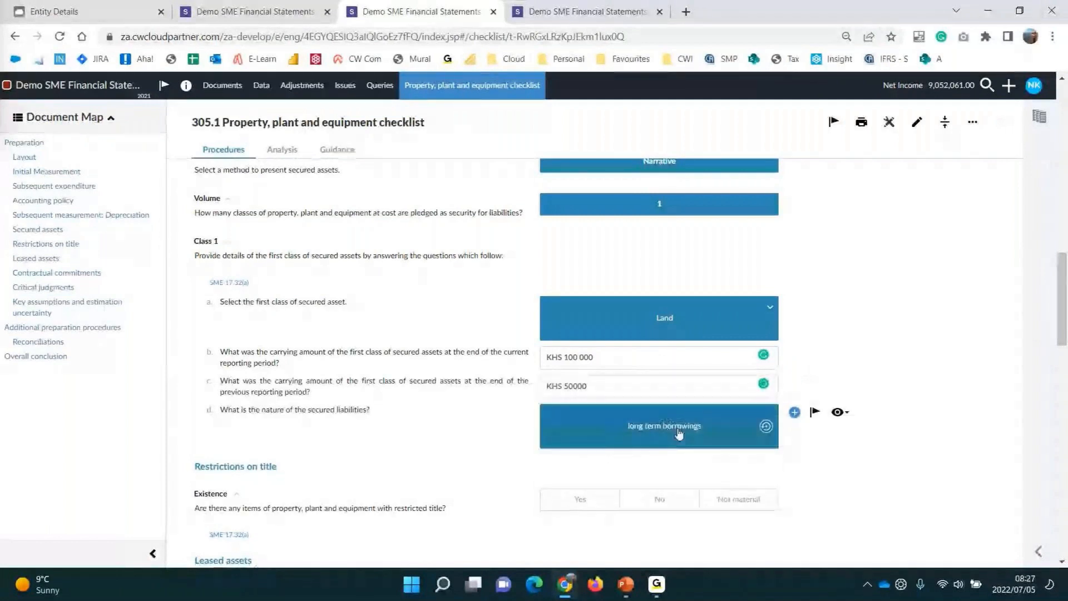
# Answer No for restrictions on title, leased assets, contractual commitments, critical judgments, and key assumptions and estimation uncertainty
pyautogui.scroll(-2, 664, 380)
pyautogui.click(664, 368)
pyautogui.click(659, 454)
pyautogui.click(660, 548)
pyautogui.scroll(-4, 662, 523)
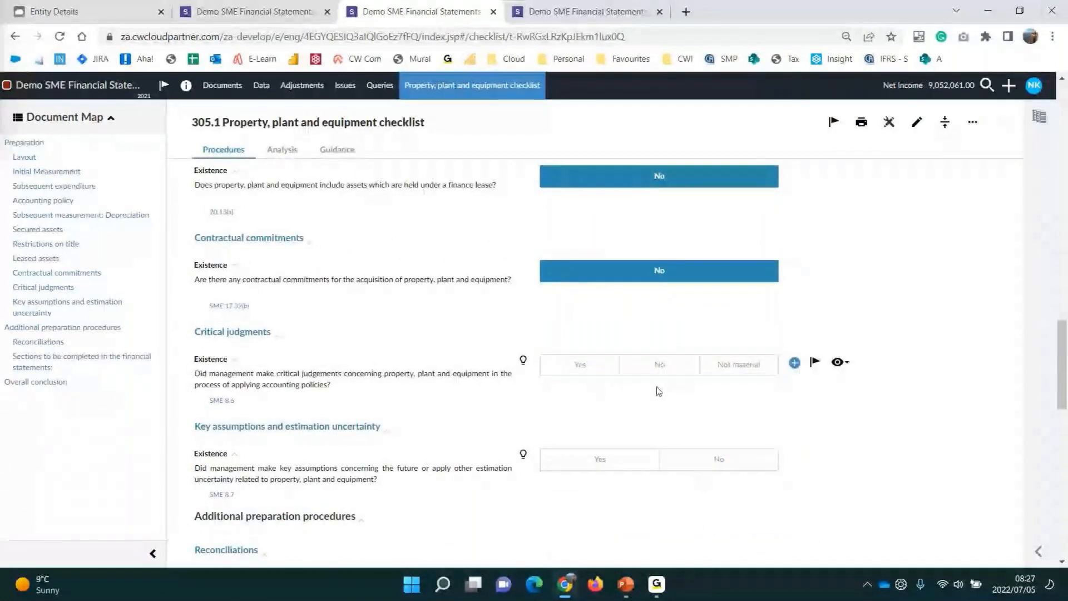
pyautogui.click(672, 368)
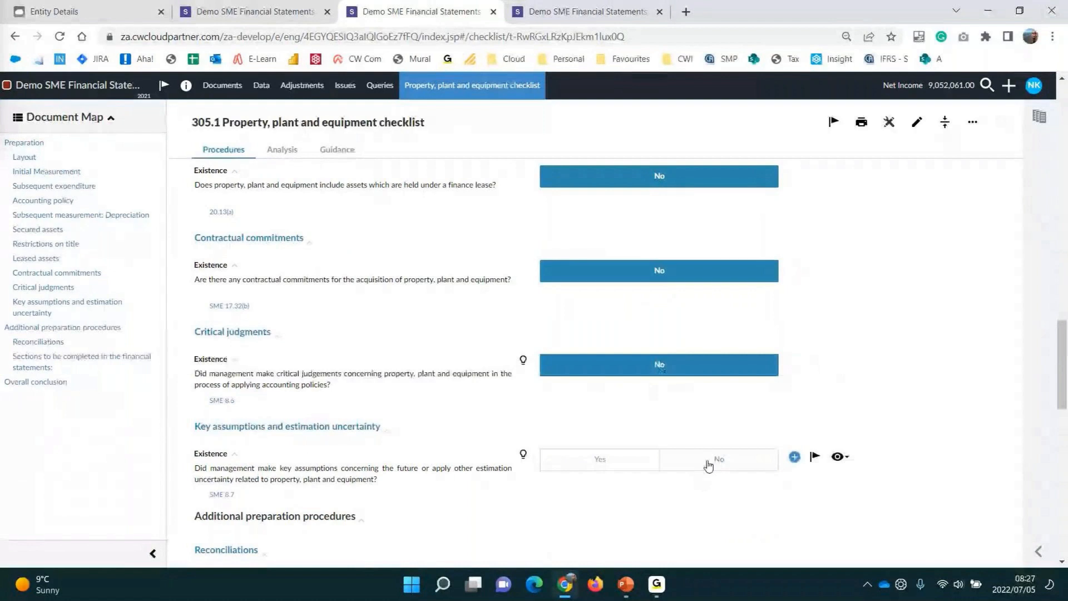
pyautogui.click(708, 465)
# Enter Land depreciation of -100000 in the current year reconciliation of property, plant and equipment
pyautogui.scroll(-3, 708, 465)
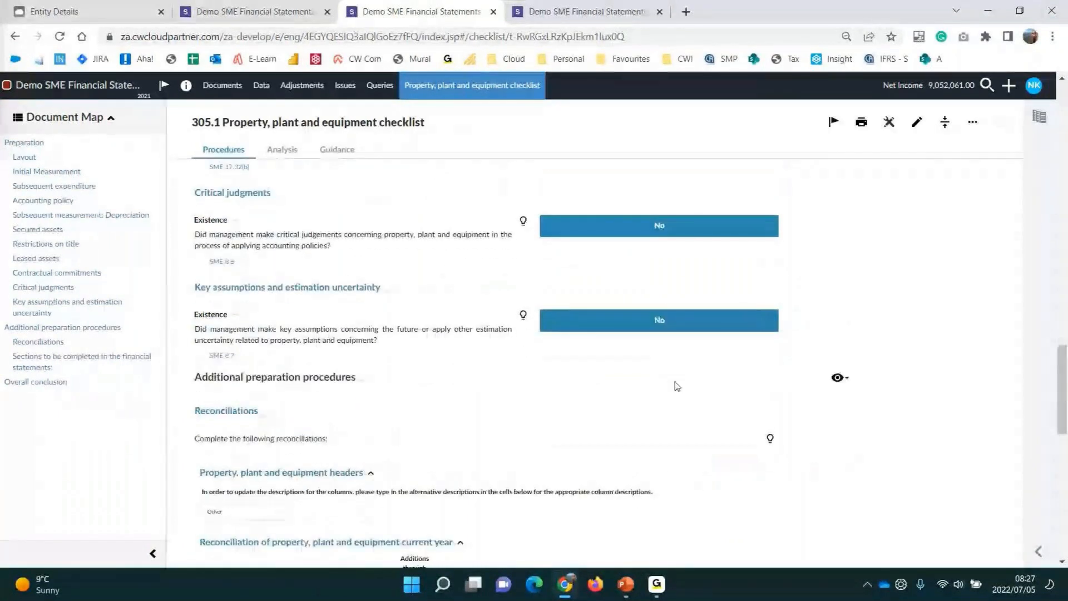
pyautogui.scroll(3, 677, 387)
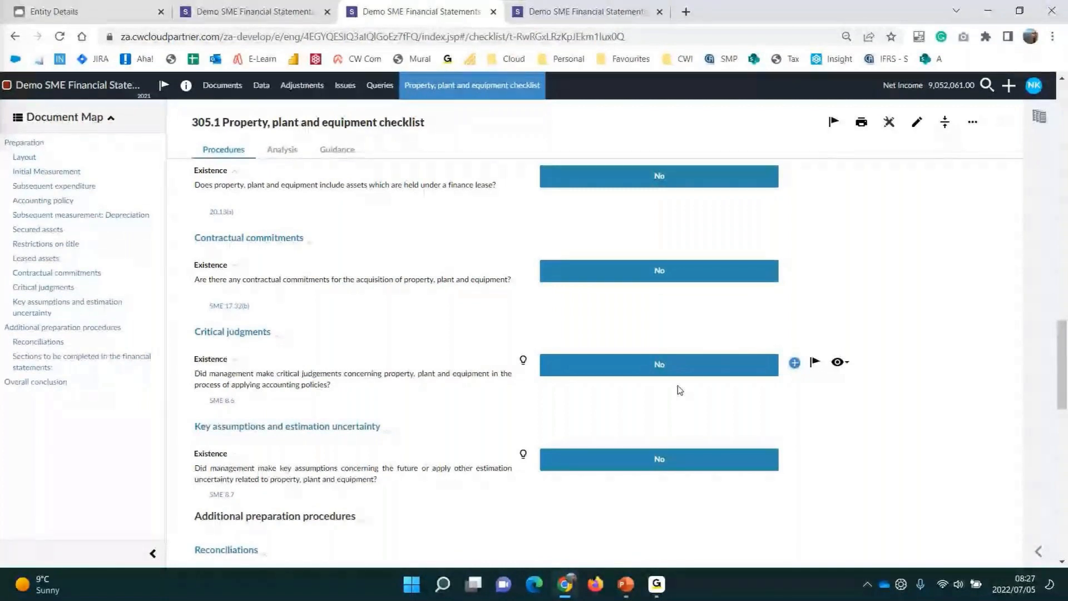
pyautogui.scroll(-1, 680, 390)
pyautogui.scroll(-5, 679, 390)
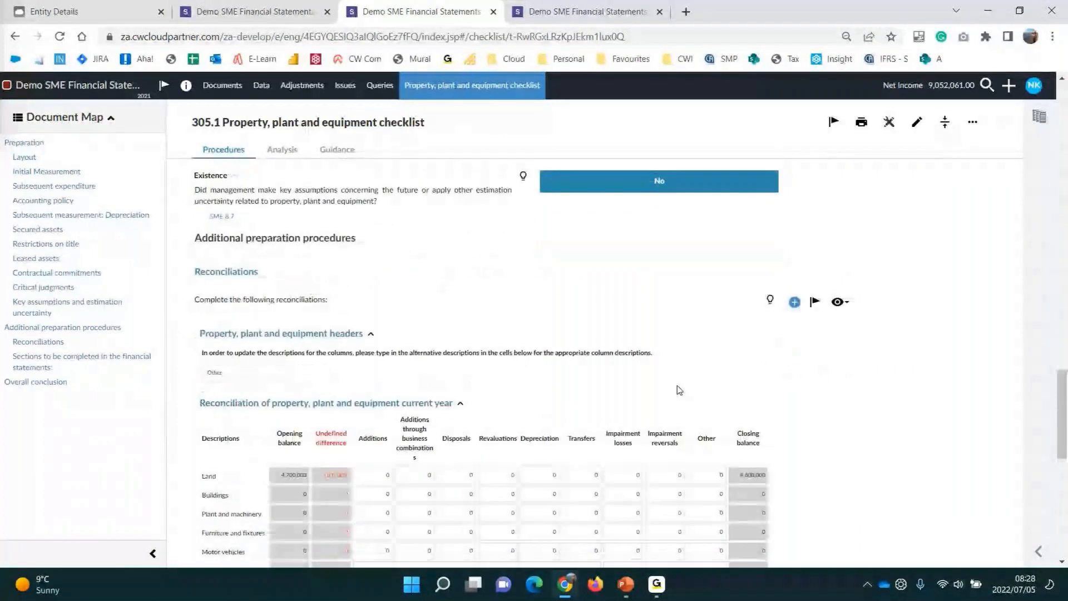
pyautogui.scroll(-4, 621, 386)
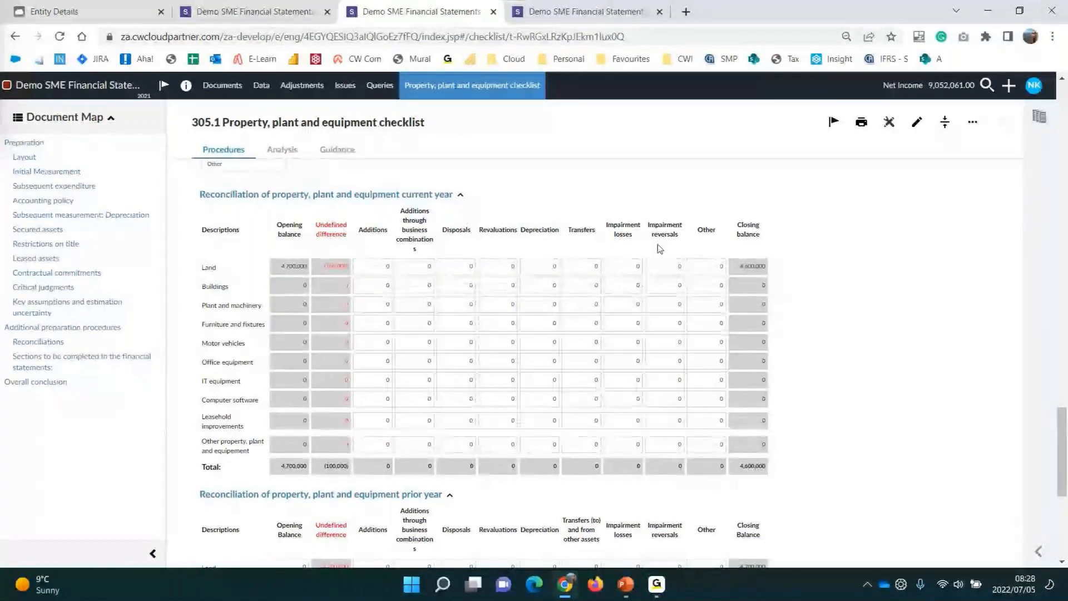
pyautogui.click(542, 265)
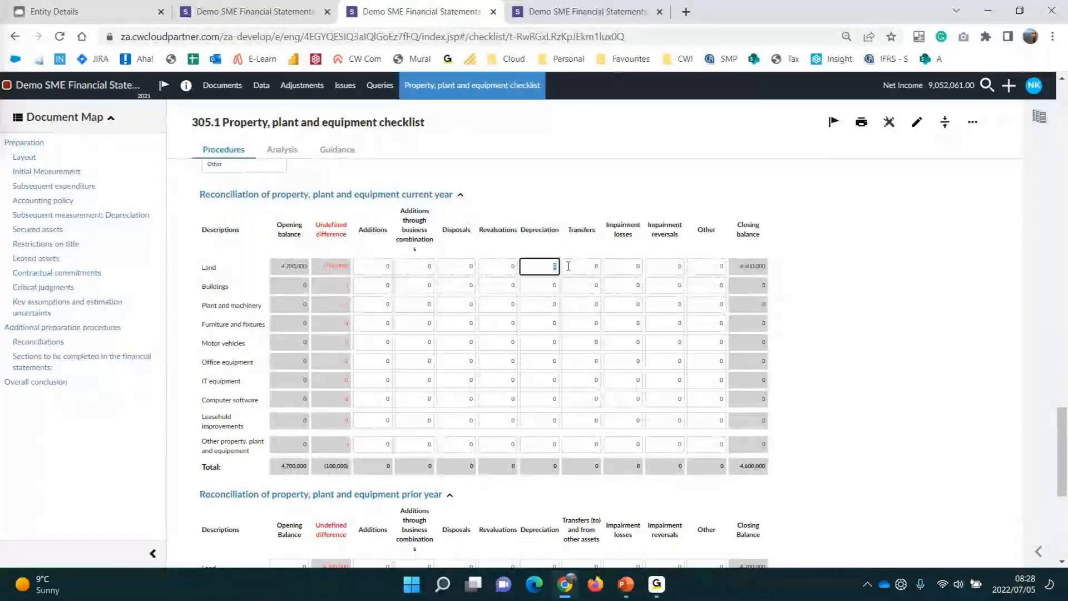
pyautogui.write('-')
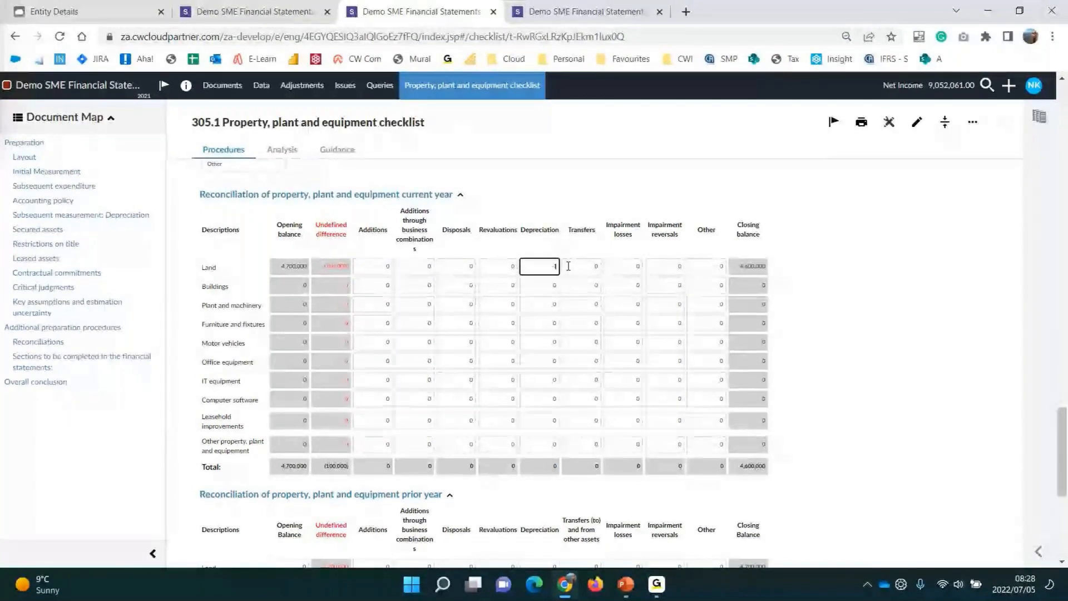
pyautogui.write('10000')
pyautogui.click(570, 266)
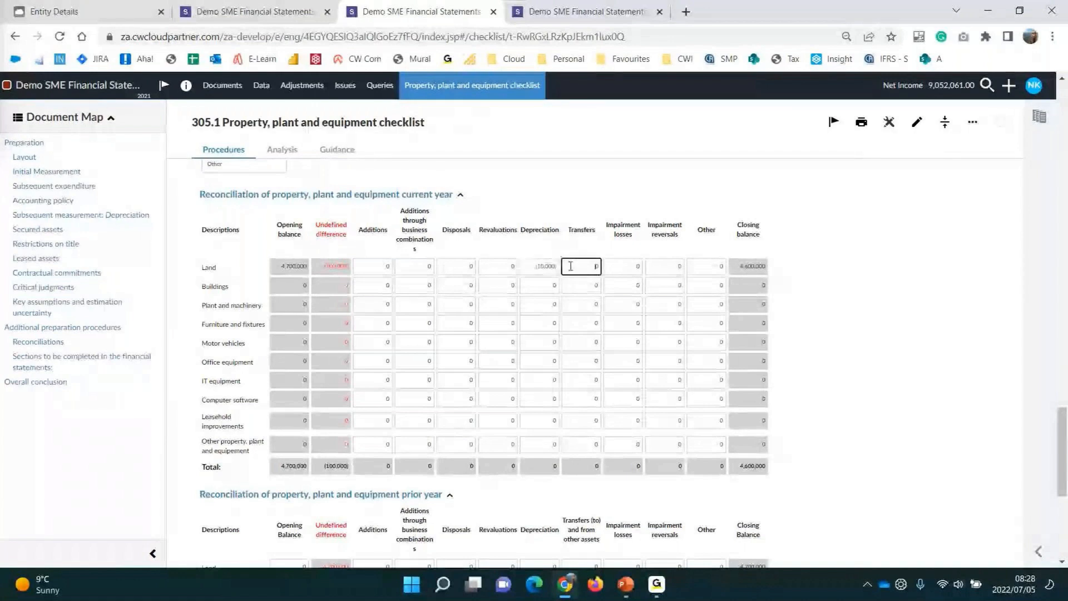
pyautogui.click(544, 266)
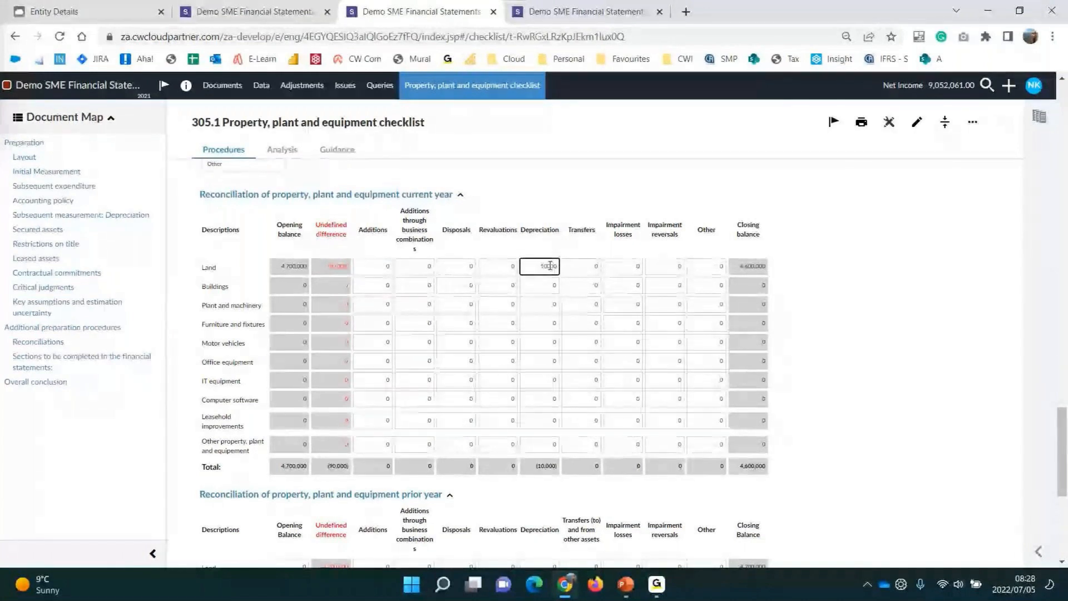
pyautogui.write('0')
pyautogui.click(811, 310)
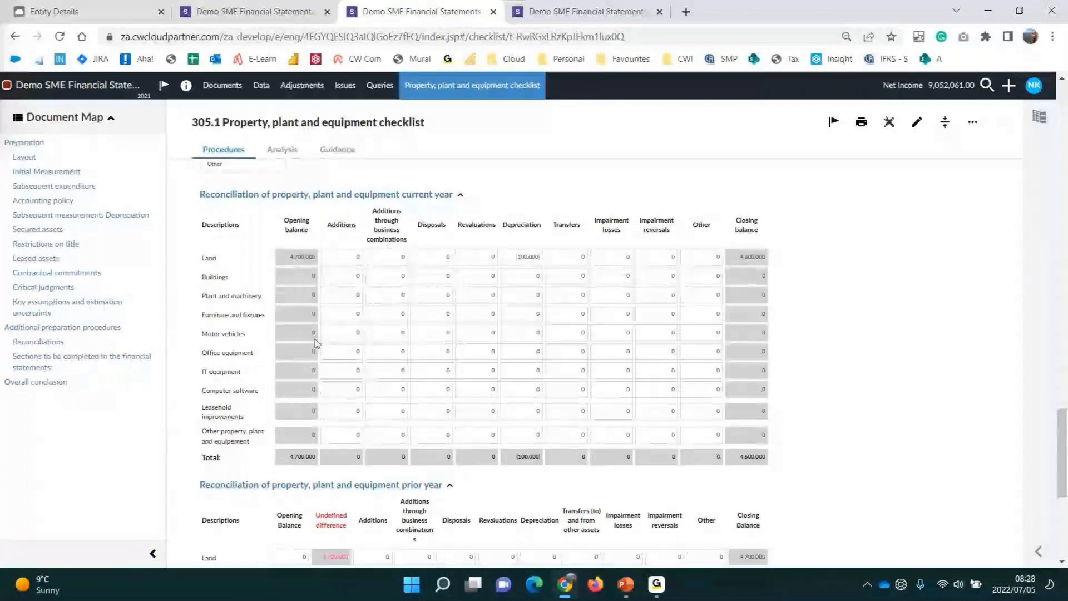
# Enter Land's opening balance of 4800000 and depreciation of -100000 in the prior year property, plant and equipment reconciliation
pyautogui.scroll(-3, 328, 458)
pyautogui.click(290, 417)
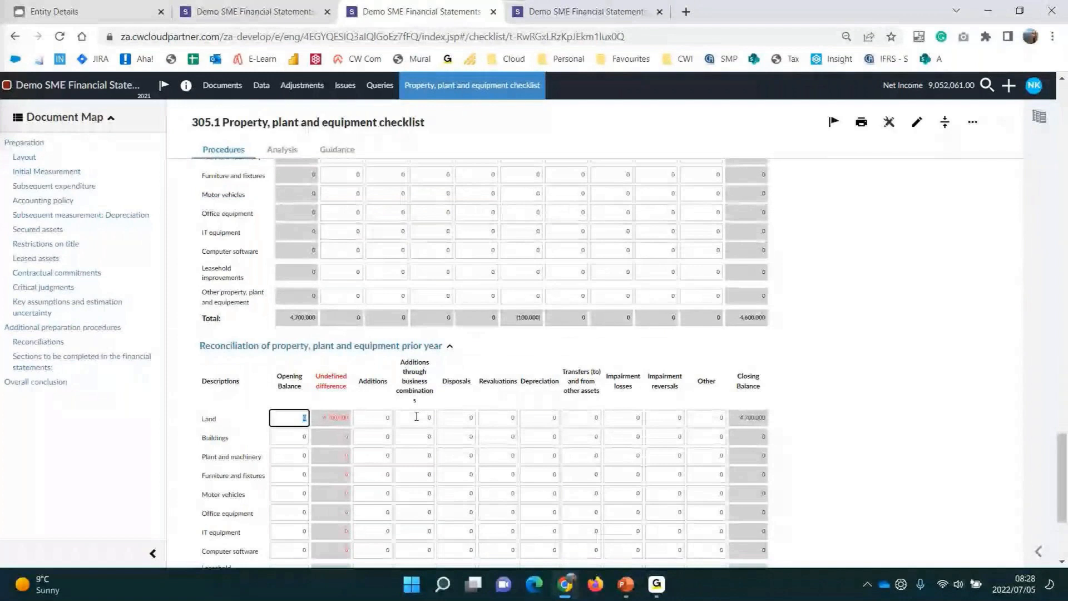
pyautogui.scroll(3, 416, 416)
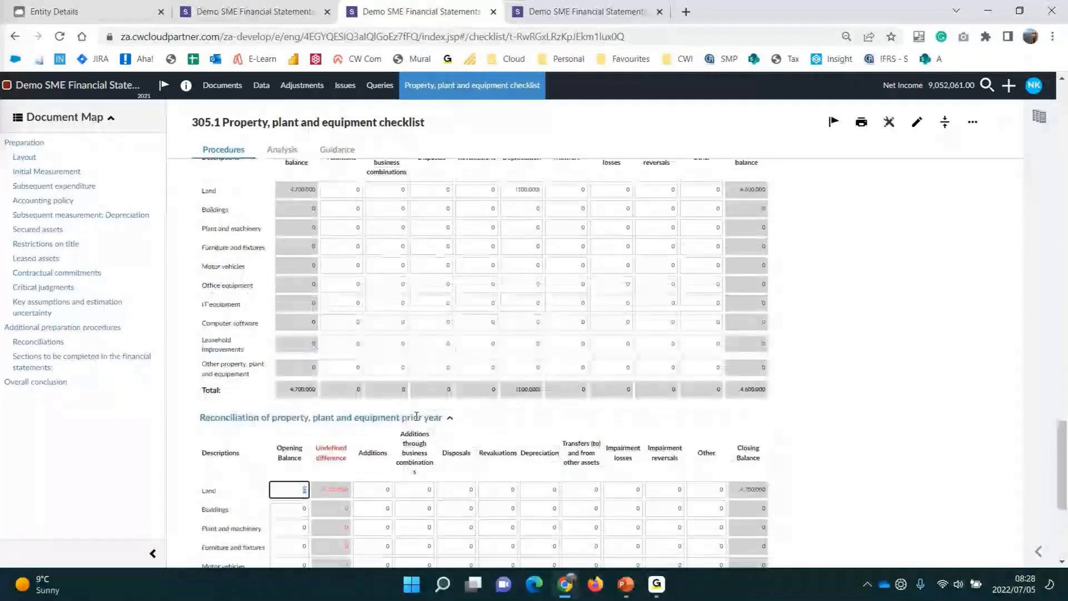
pyautogui.scroll(-3, 417, 416)
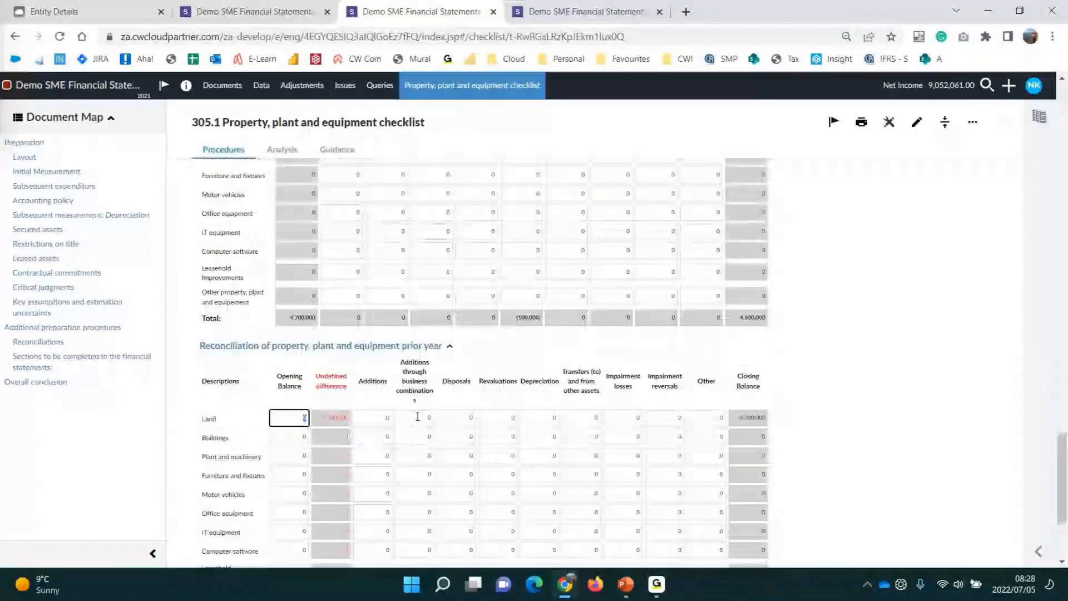
pyautogui.write('480,000')
pyautogui.click(490, 418)
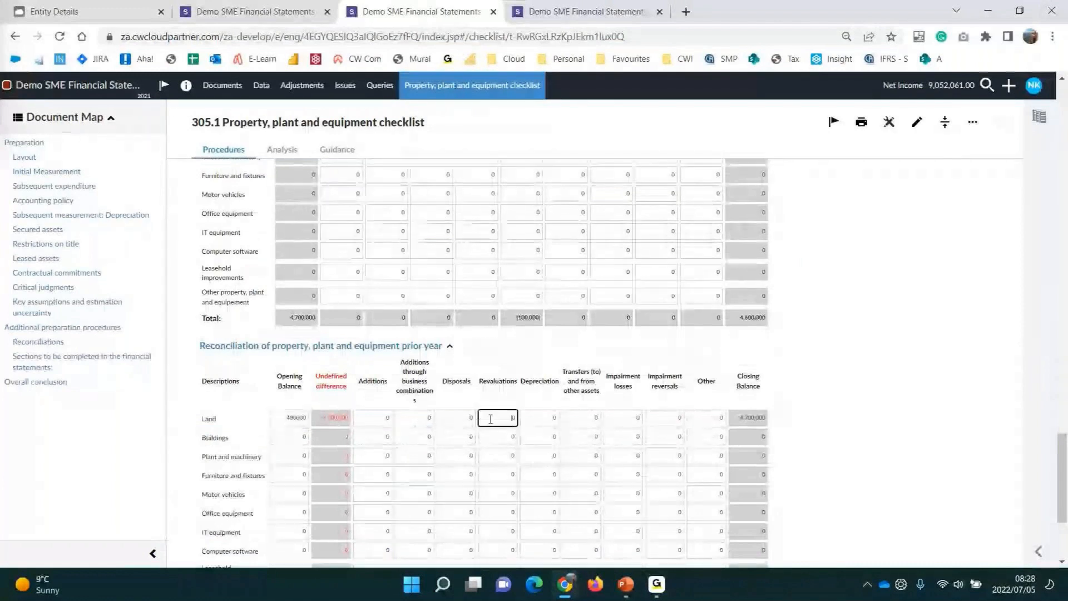
pyautogui.click(305, 418)
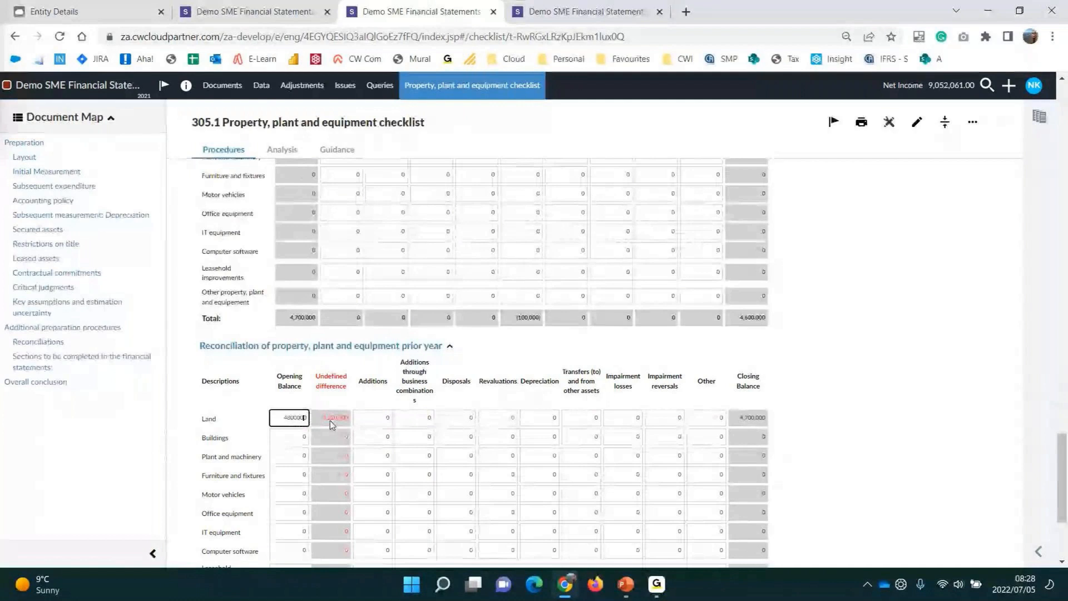
pyautogui.click(547, 417)
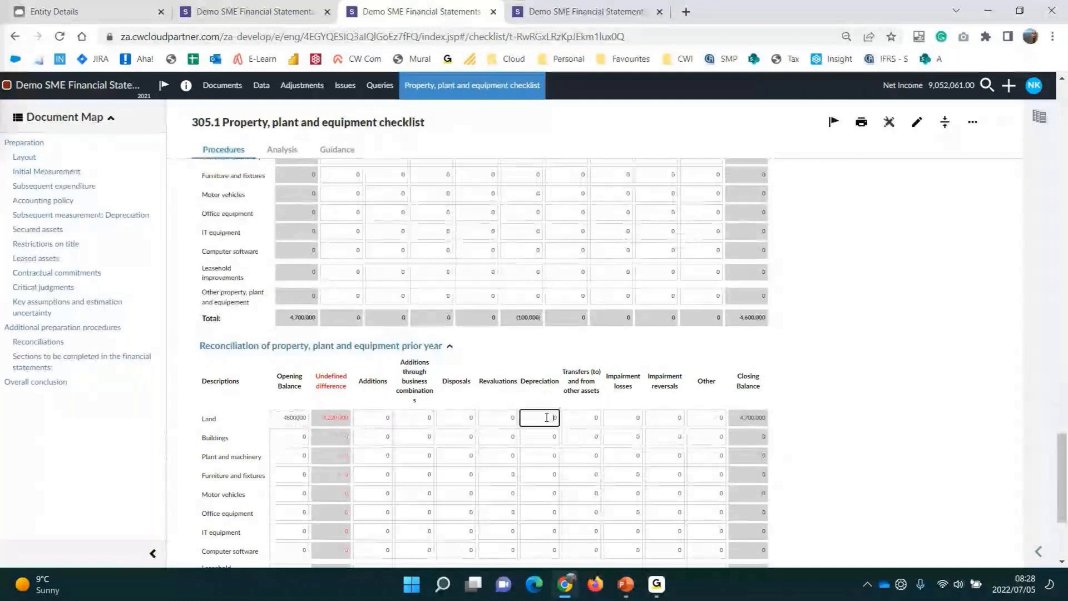
pyautogui.write('-100000')
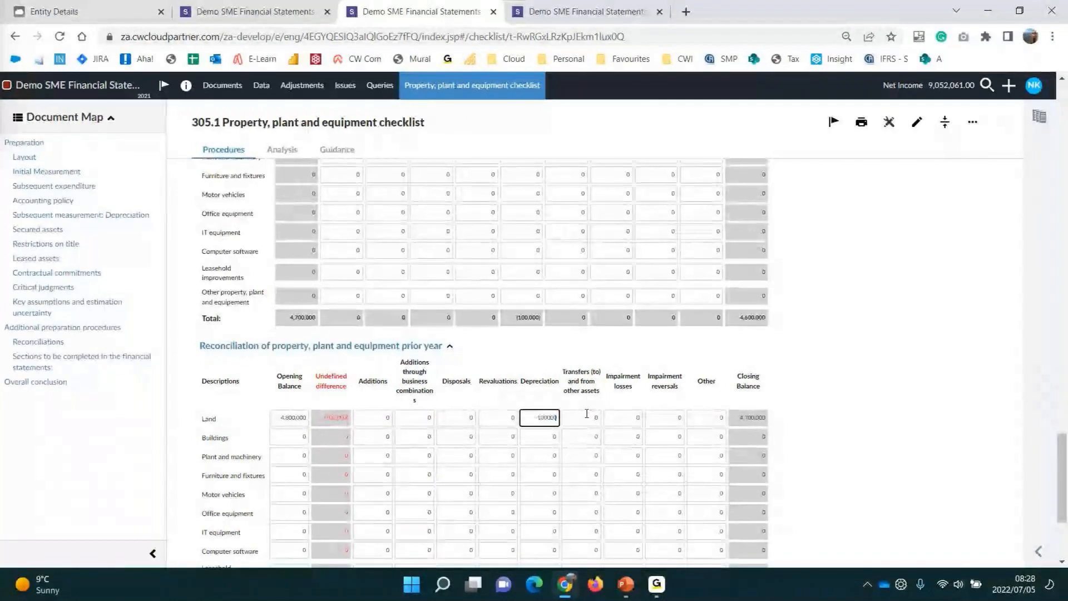
pyautogui.click(813, 441)
pyautogui.scroll(-3, 816, 441)
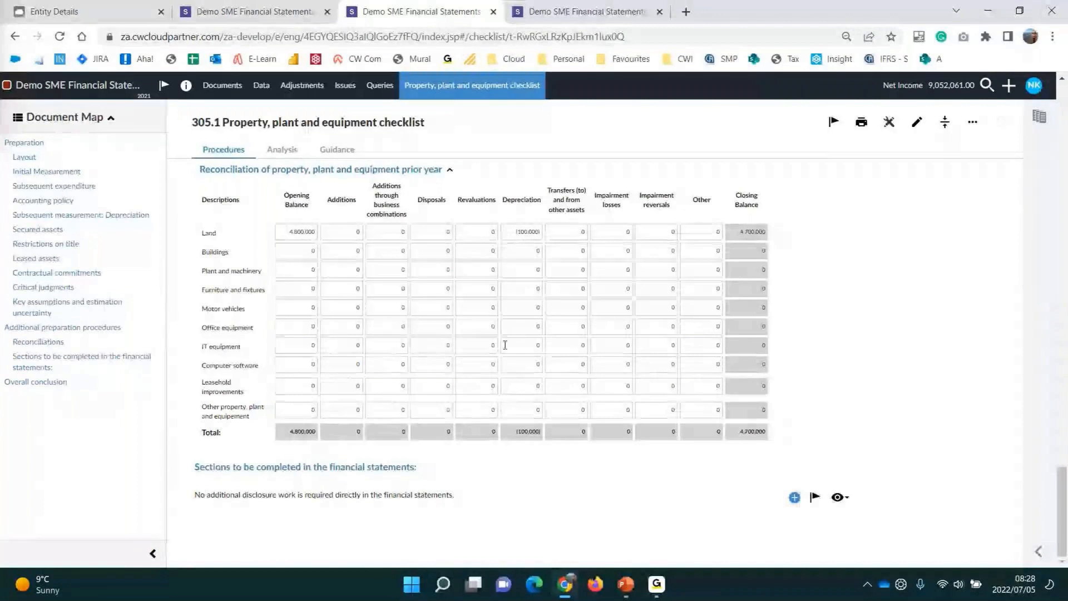
# Review the property, plant and equipment note in the financial statements, covering the reconciliations, accounting policy and assets pledged as security
pyautogui.click(593, 18)
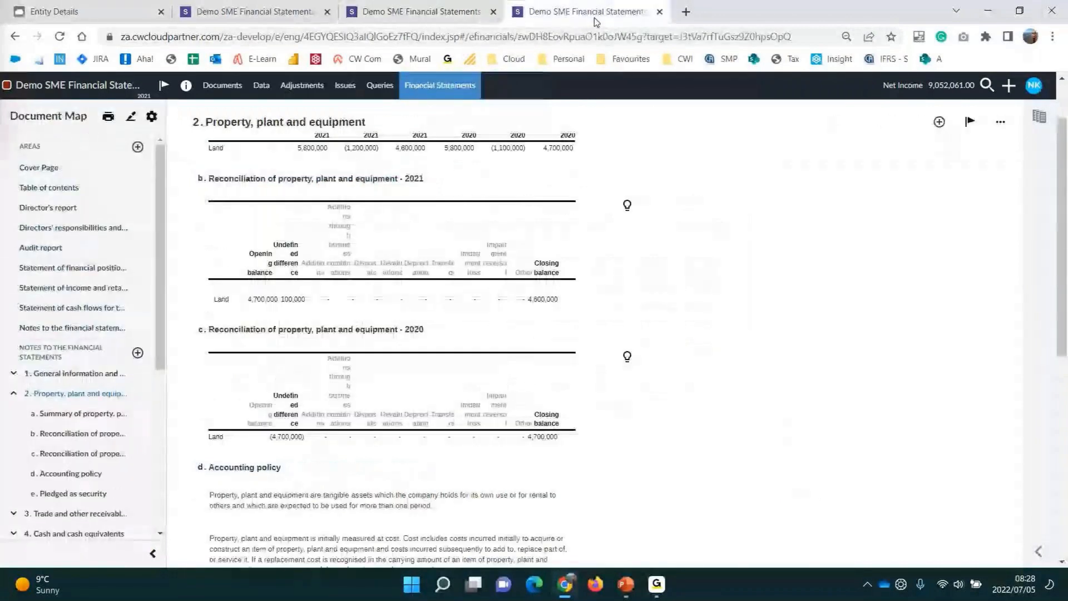
pyautogui.scroll(1, 314, 204)
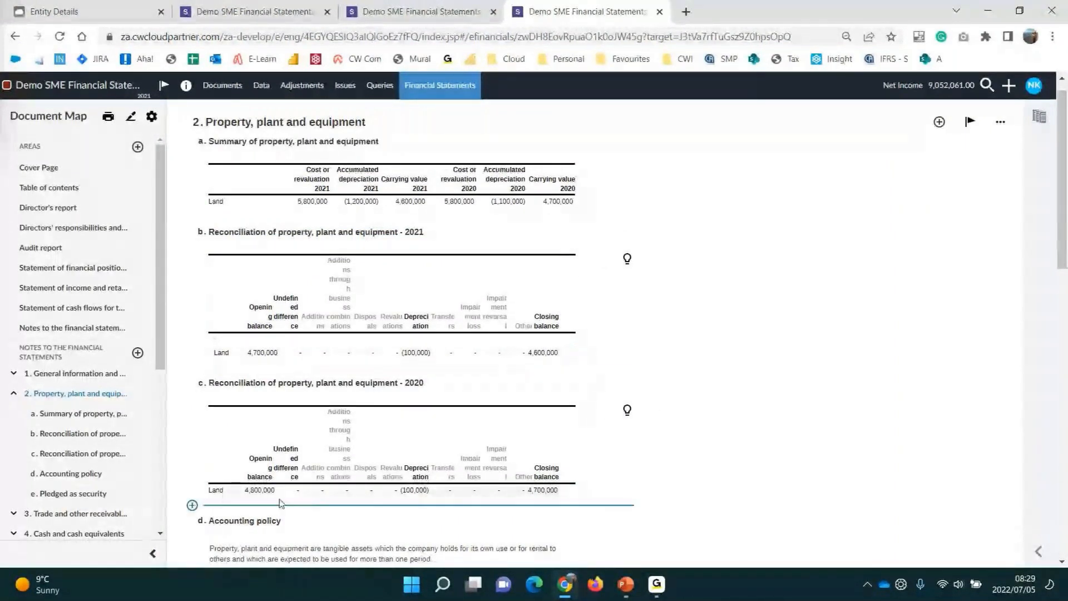
pyautogui.scroll(-5, 311, 488)
pyautogui.scroll(-1, 379, 269)
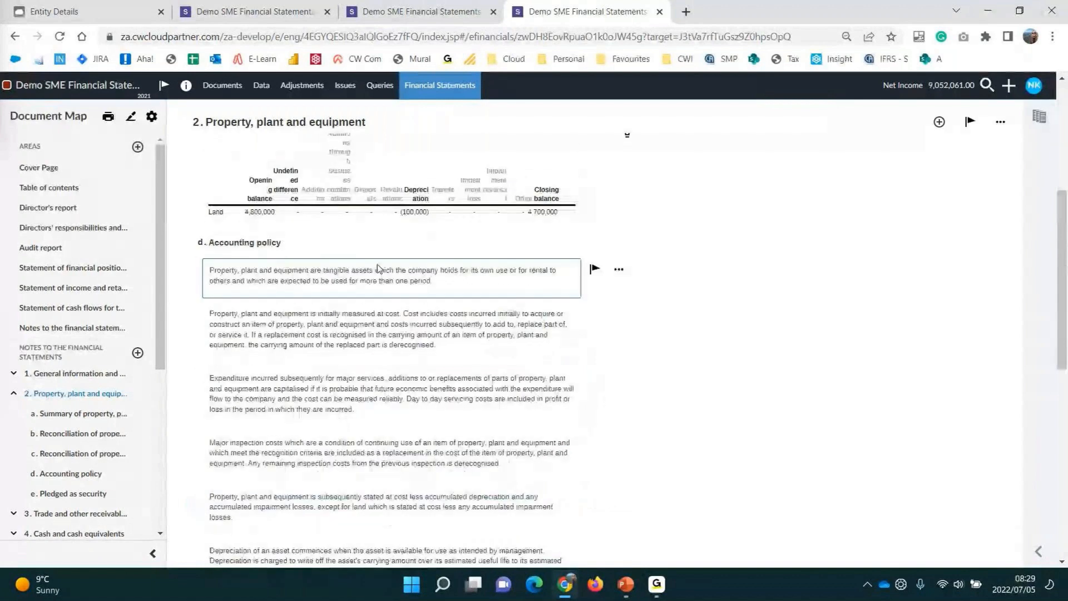
pyautogui.scroll(-2, 378, 269)
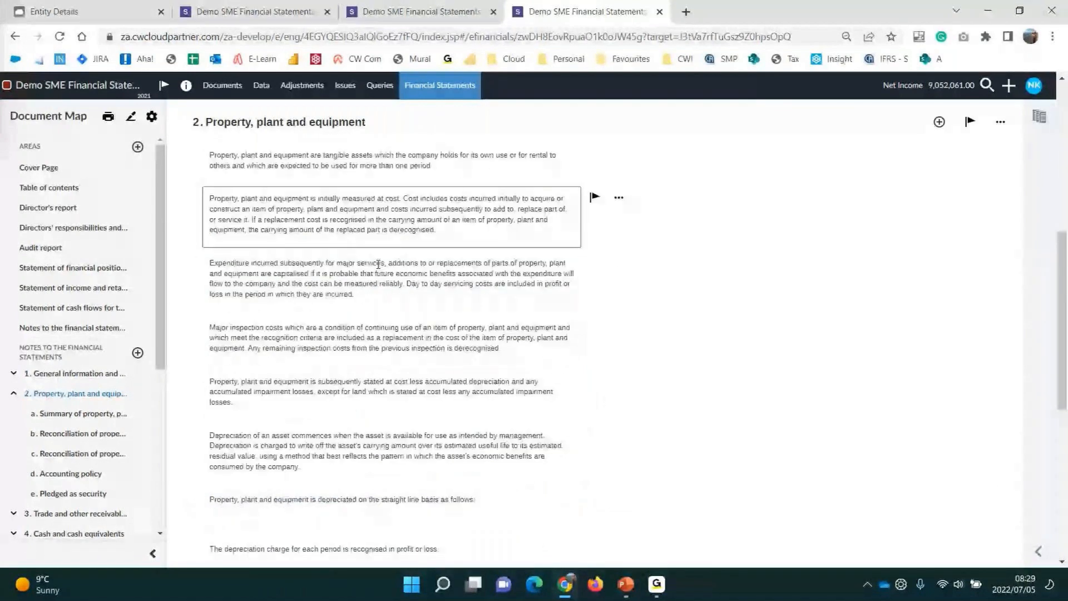
pyautogui.scroll(-7, 378, 264)
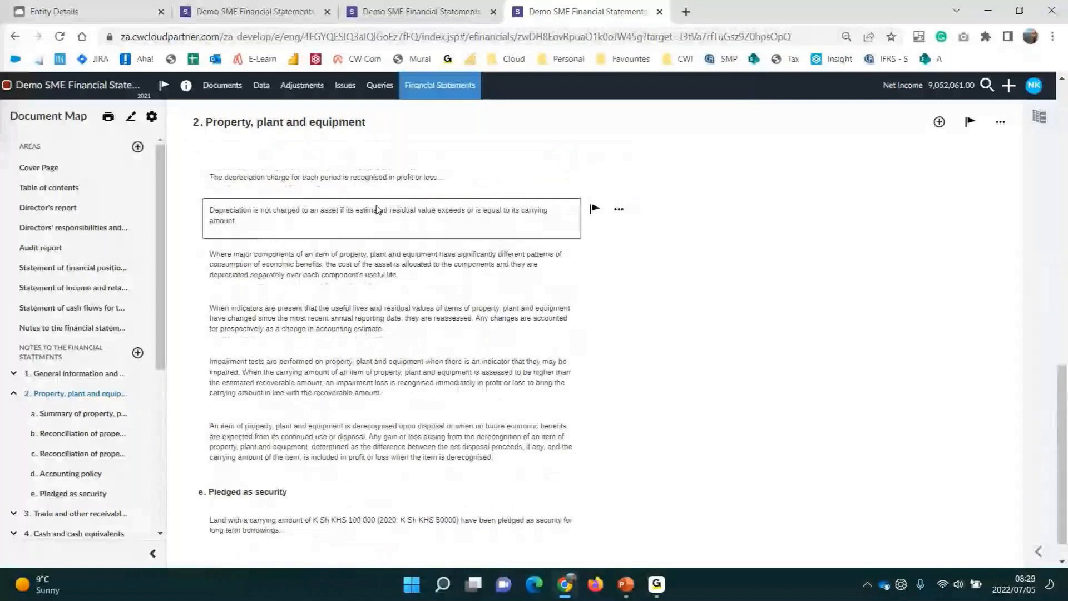
pyautogui.scroll(-1, 376, 209)
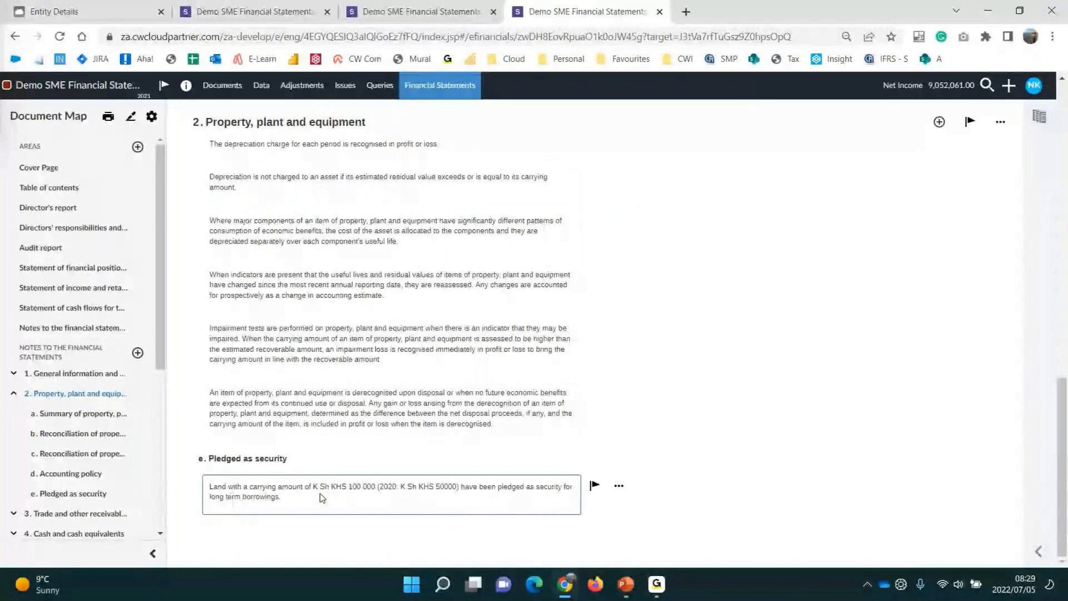
pyautogui.scroll(3, 346, 462)
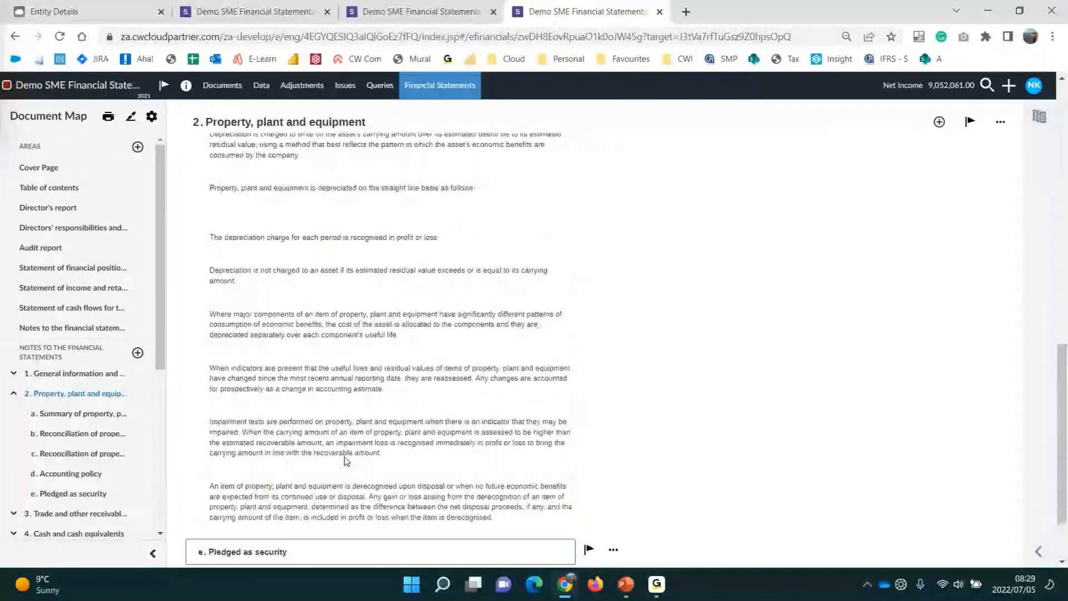
pyautogui.scroll(10, 345, 462)
pyautogui.scroll(6, 346, 461)
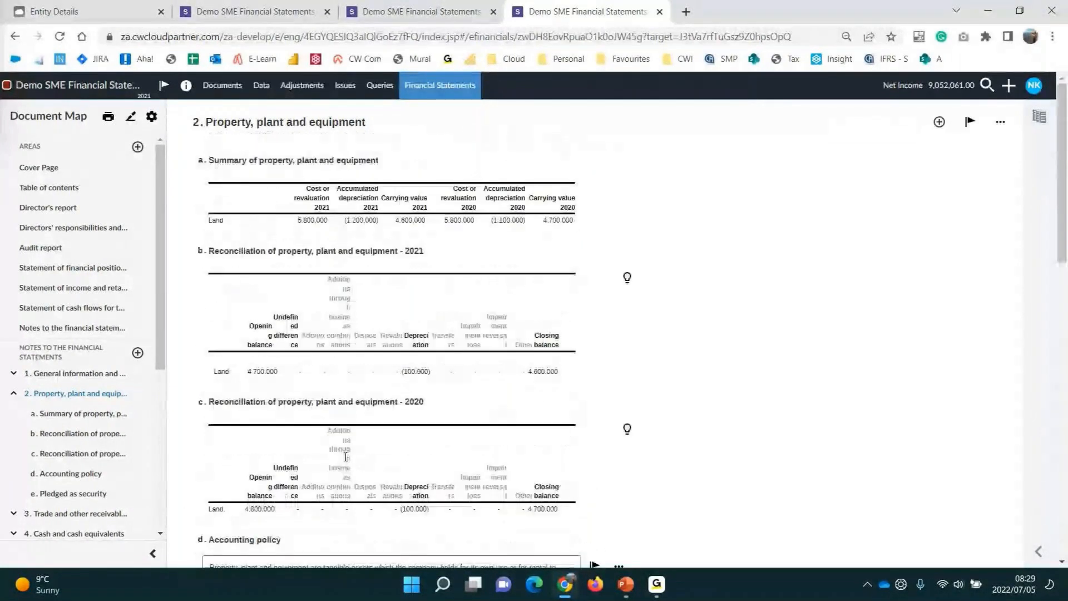
# Return to the engagement's document list and sign off checklists 305.1 Property, plant and equipment and 330.1 Trade and other receivables as prepared
pyautogui.click(459, 13)
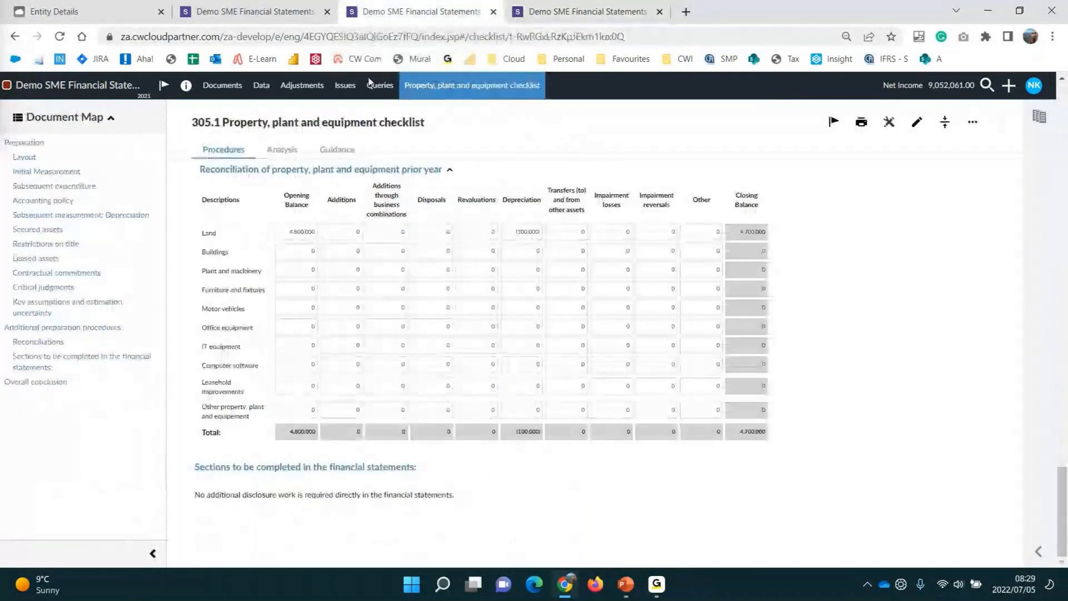
pyautogui.click(234, 92)
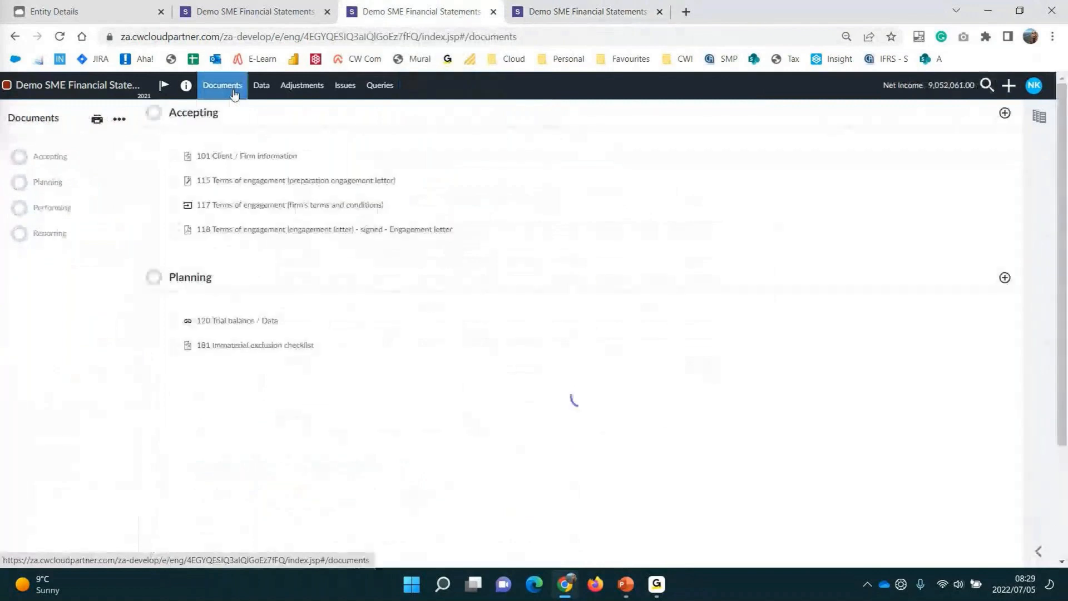
pyautogui.scroll(-3, 611, 323)
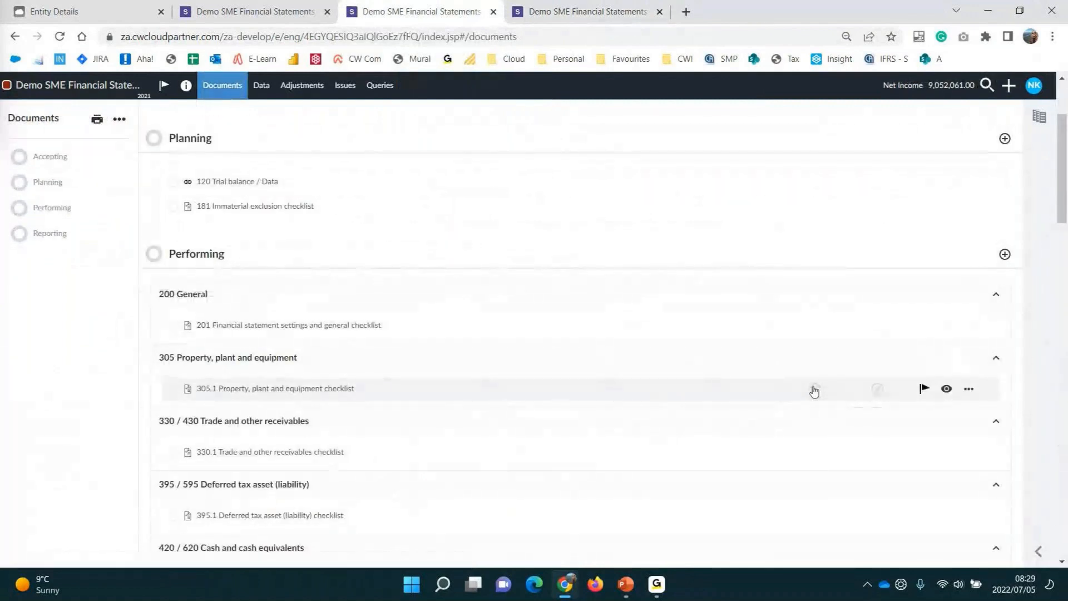
pyautogui.moveTo(812, 388)
pyautogui.click(942, 417)
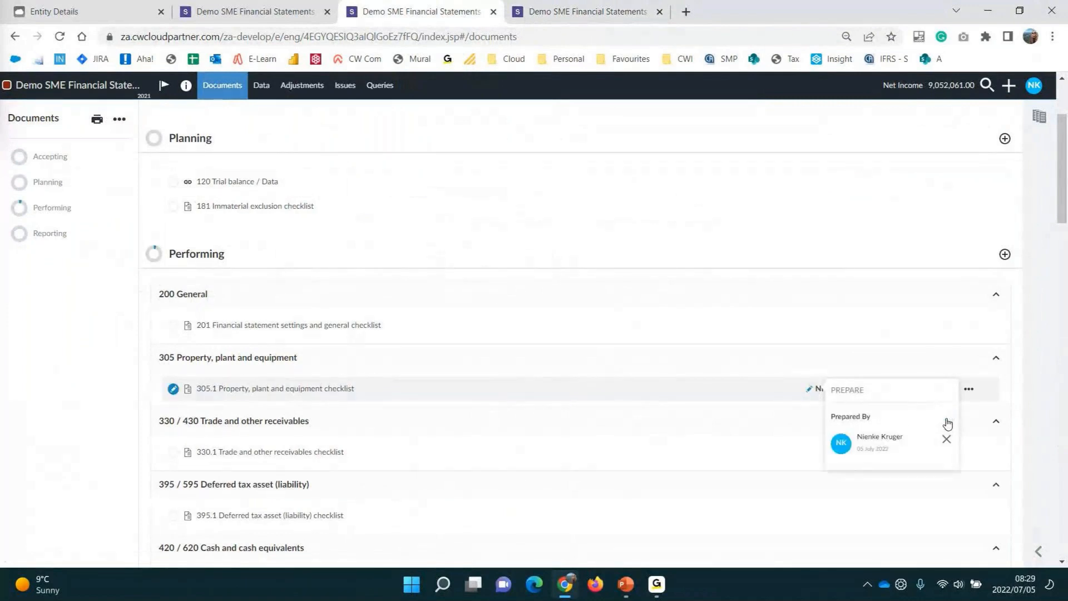
pyautogui.moveTo(814, 451)
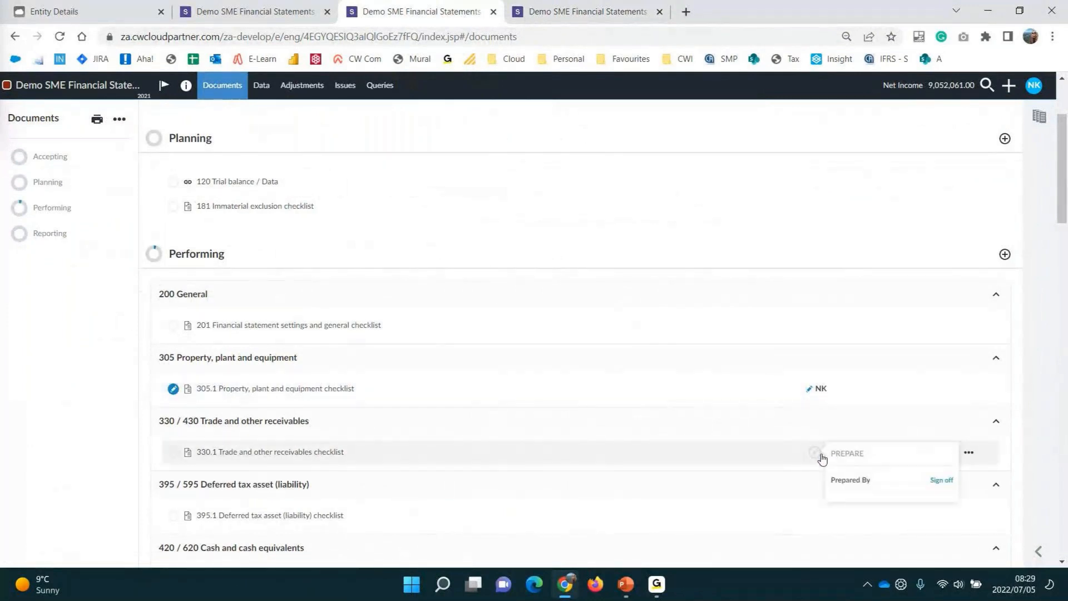
pyautogui.click(941, 481)
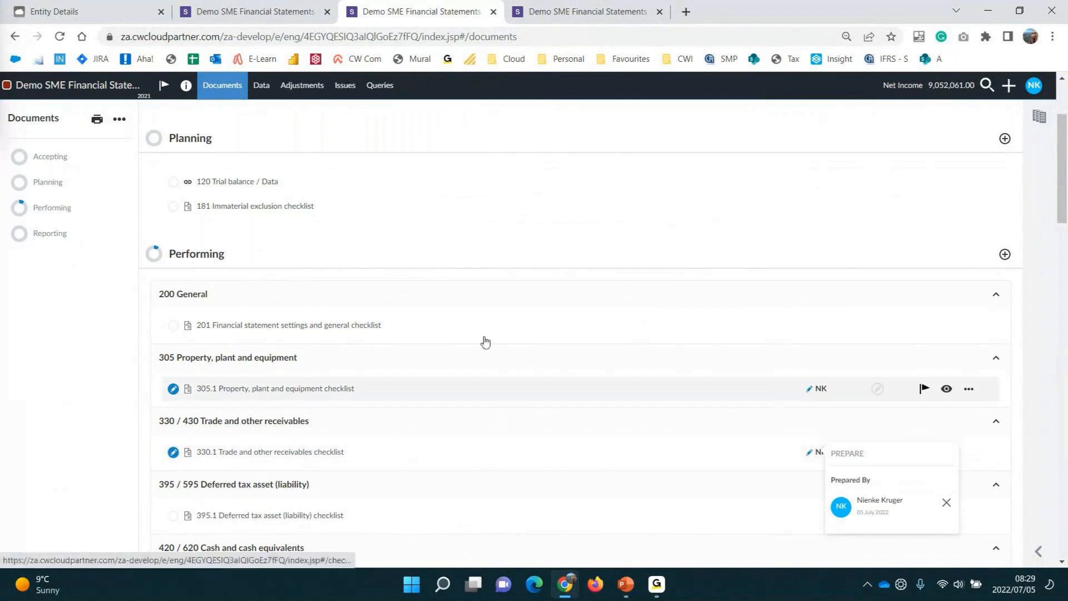
pyautogui.moveTo(21, 211)
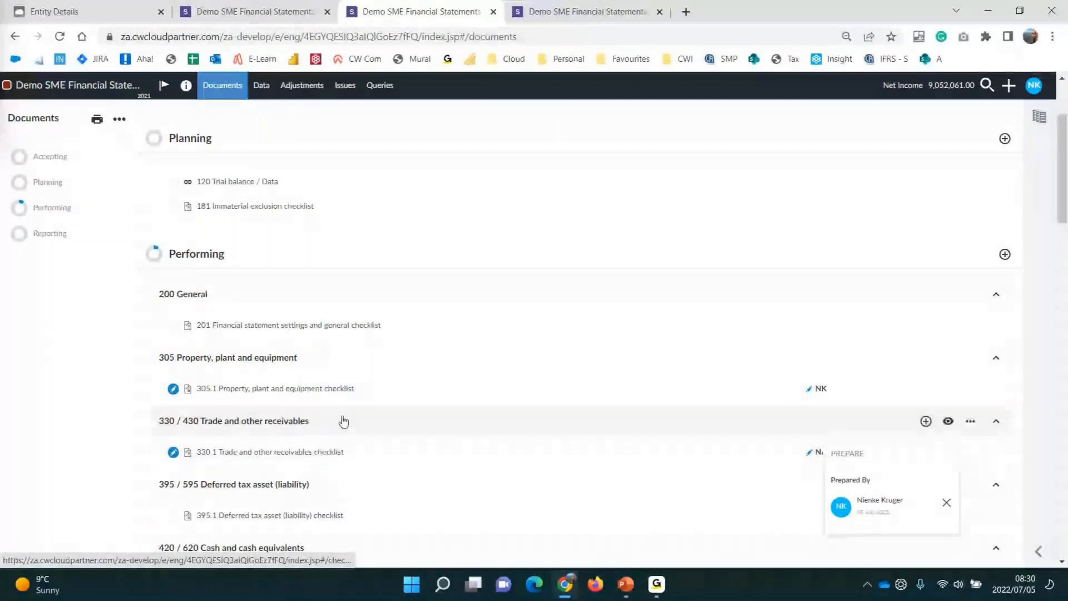
pyautogui.click(971, 423)
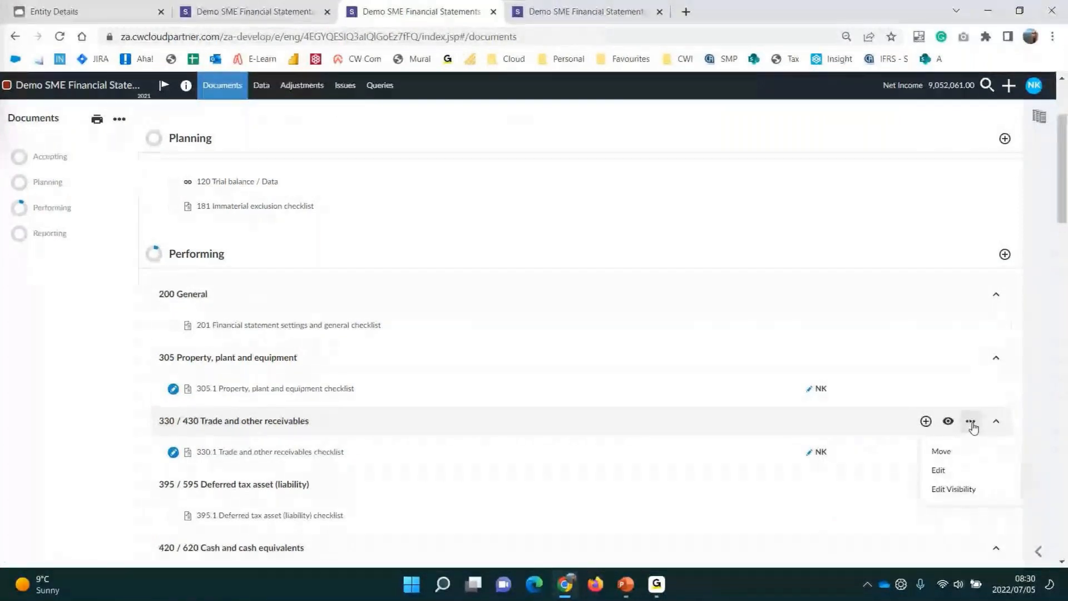
pyautogui.click(1029, 418)
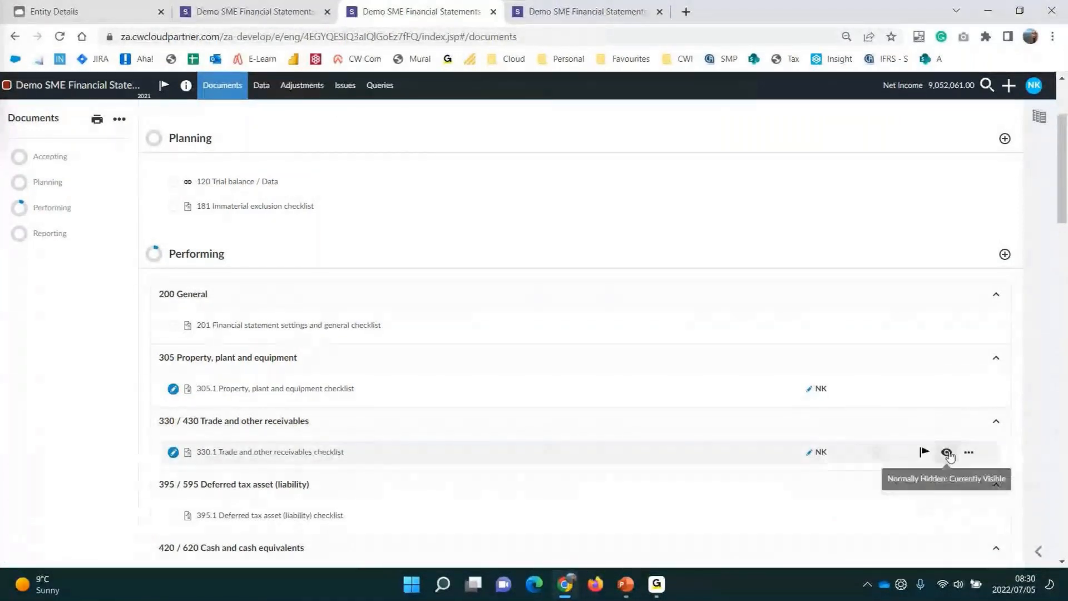
pyautogui.click(995, 422)
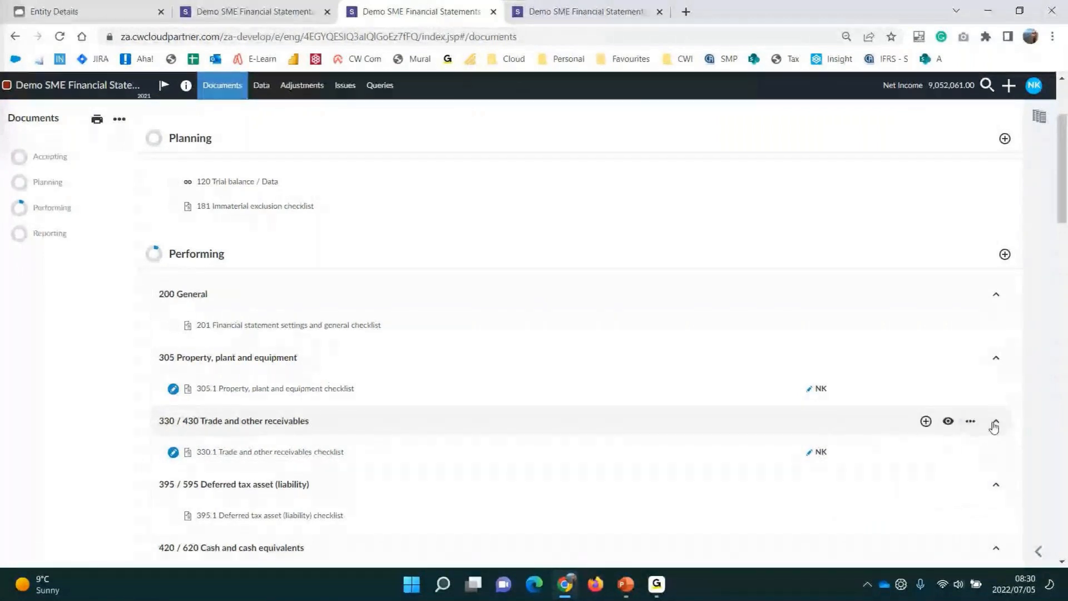
# Upload Debtors age analysis.xlsx from the Checklist attachments folder into the 330 / 430 Trade and other receivables section
pyautogui.click(996, 423)
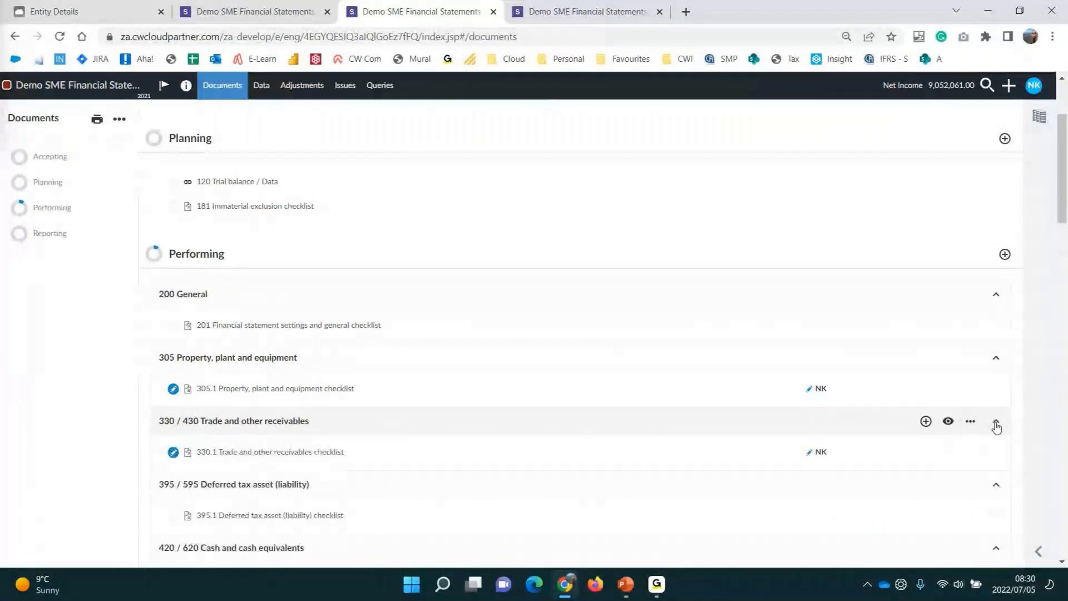
pyautogui.click(926, 421)
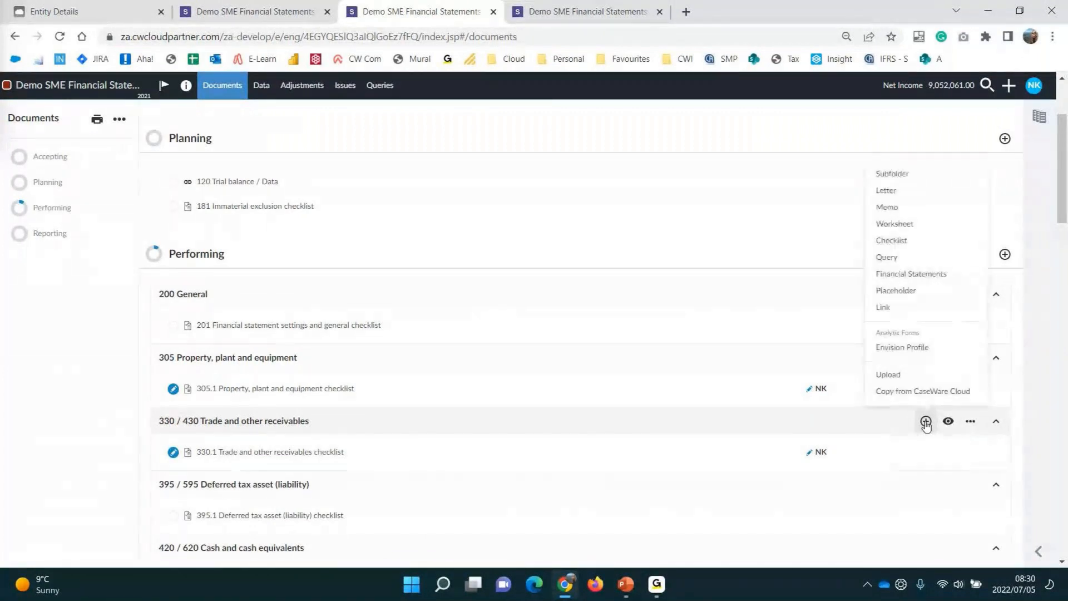
pyautogui.click(889, 376)
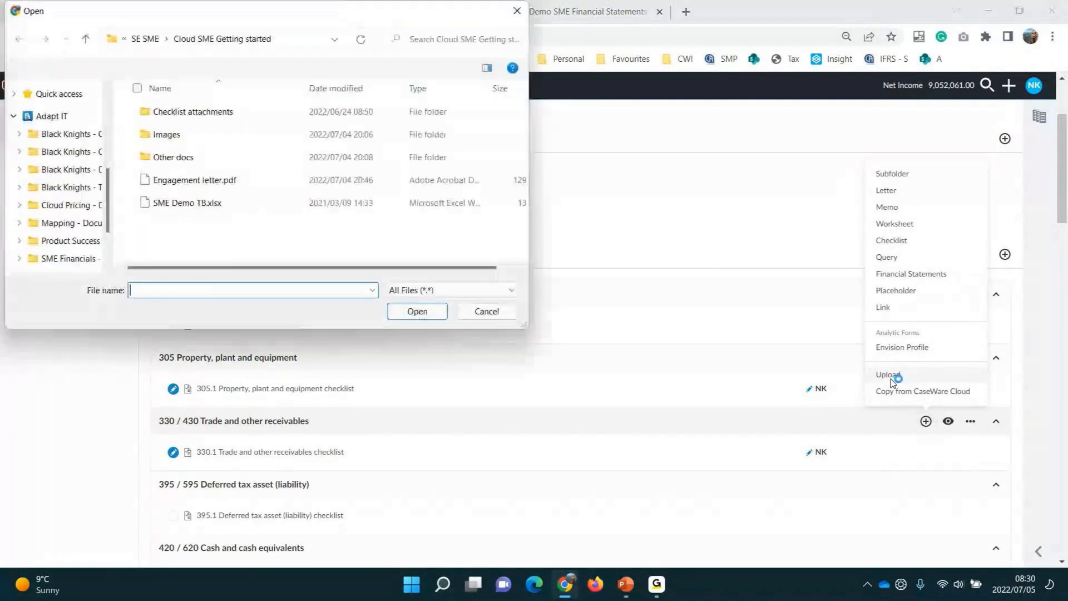
pyautogui.doubleClick(211, 112)
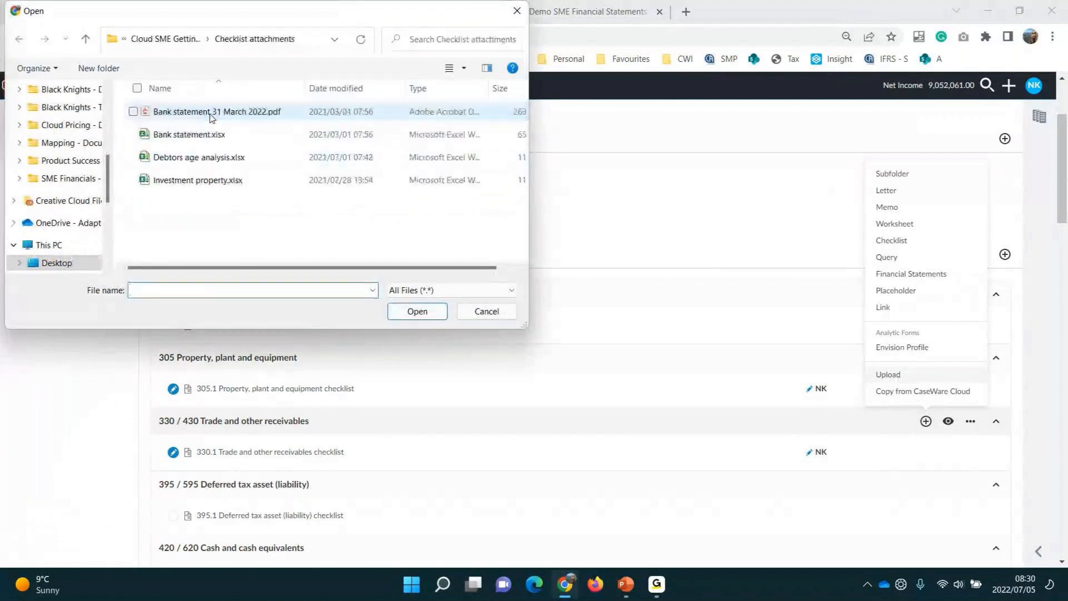
pyautogui.click(210, 159)
pyautogui.doubleClick(210, 160)
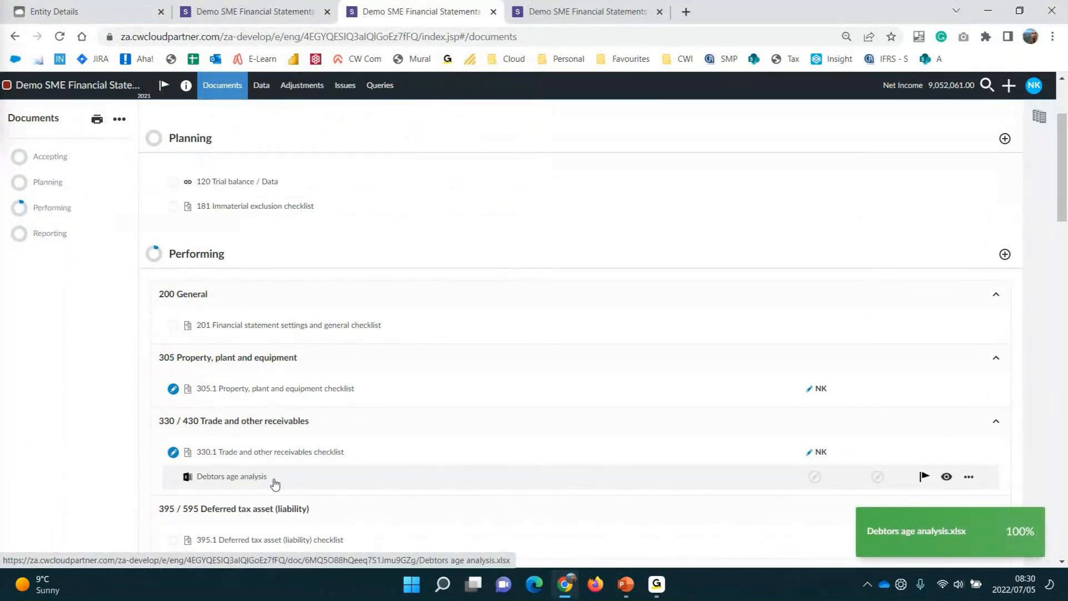
# Look through the engagement's document list from Accepting down to the financial statements under Reporting
pyautogui.scroll(3, 274, 484)
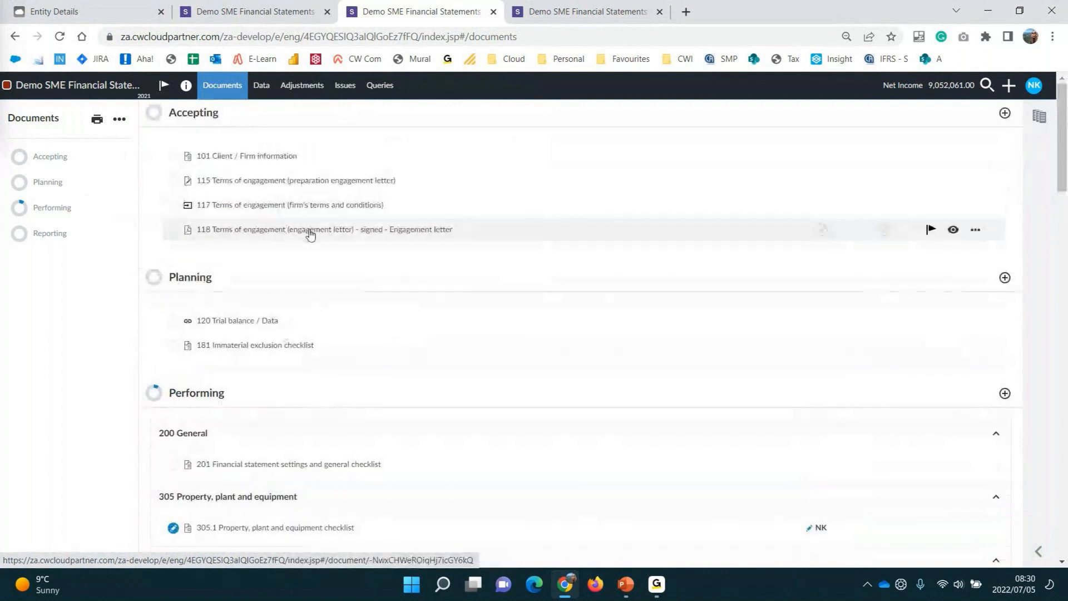
pyautogui.scroll(-3, 225, 409)
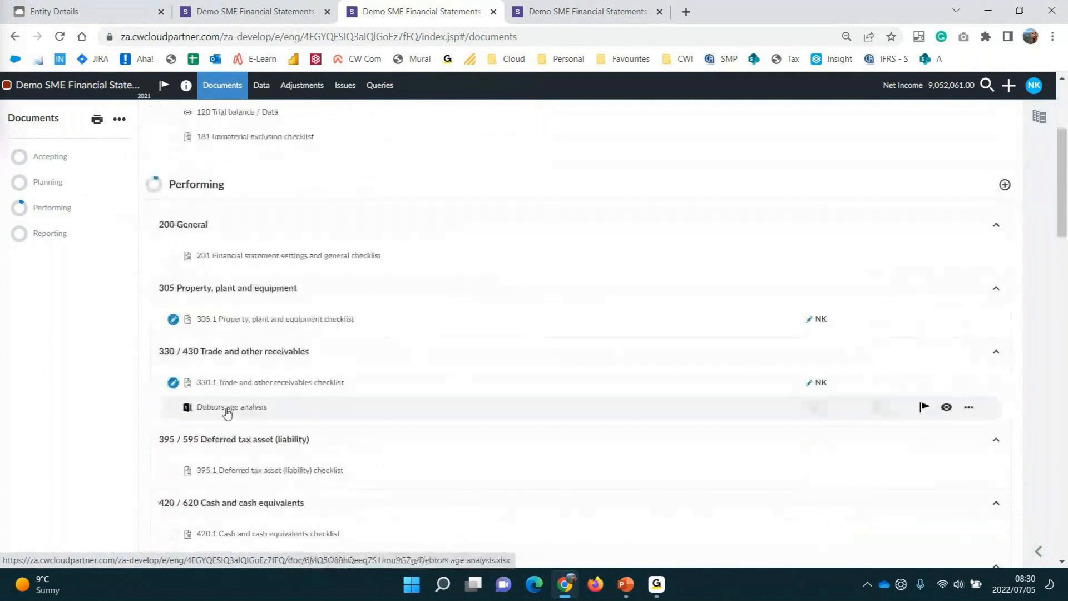
pyautogui.scroll(-12, 217, 413)
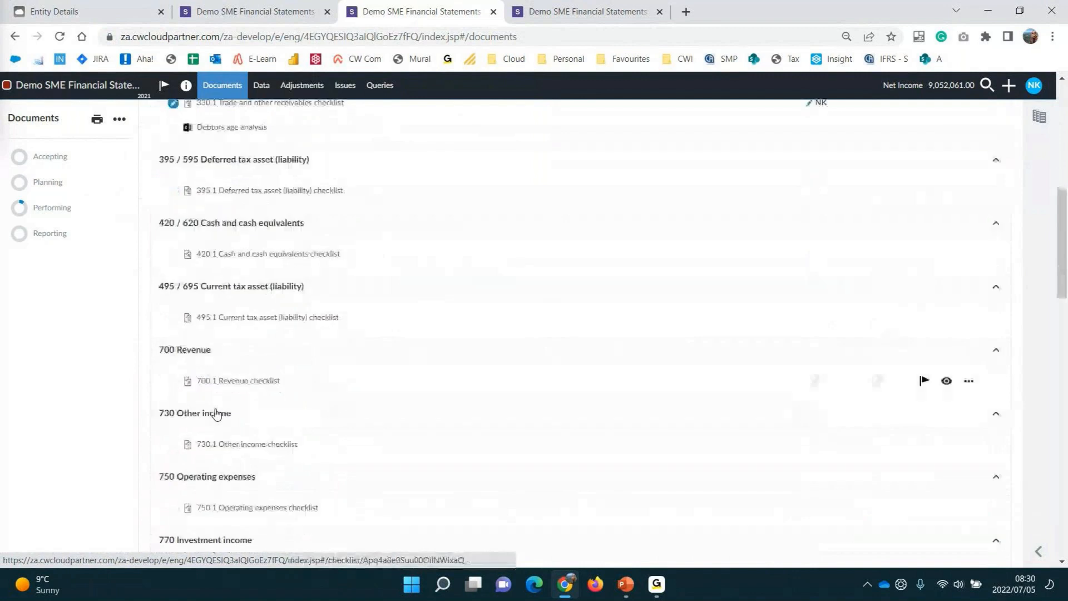
pyautogui.scroll(-6, 217, 412)
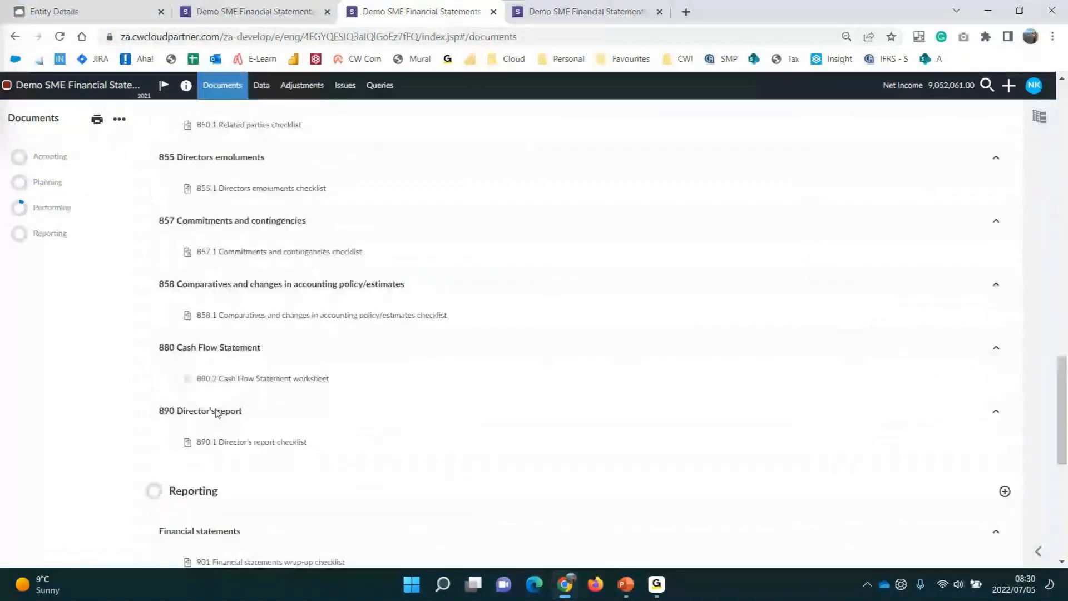
pyautogui.scroll(-4, 217, 413)
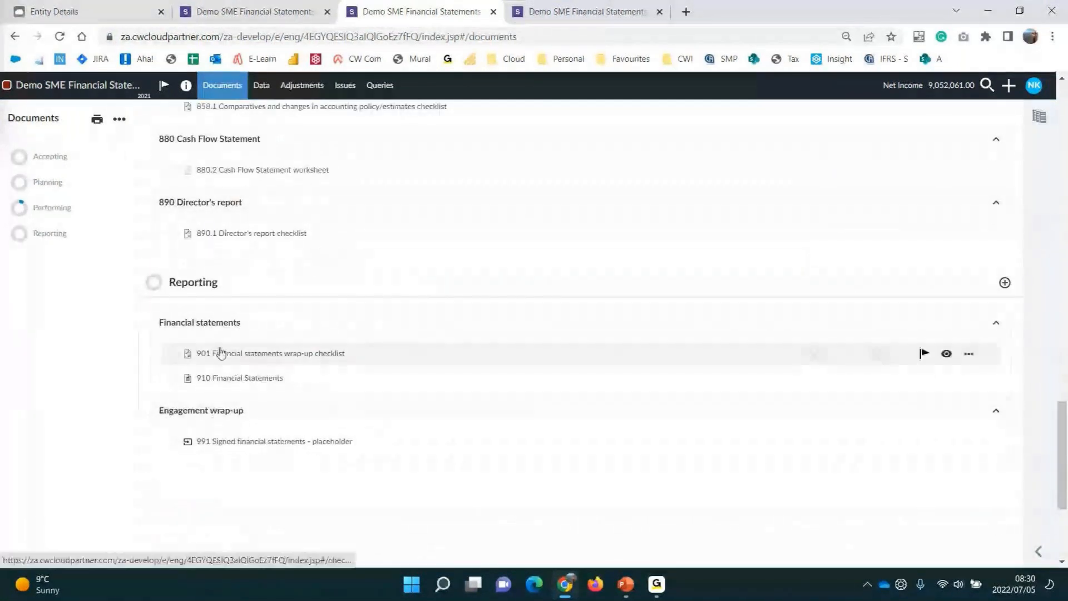
# Add a text section reading "Demo text" below the Pledged as security paragraph of the property, plant and equipment note in the financial statements
pyautogui.click(598, 13)
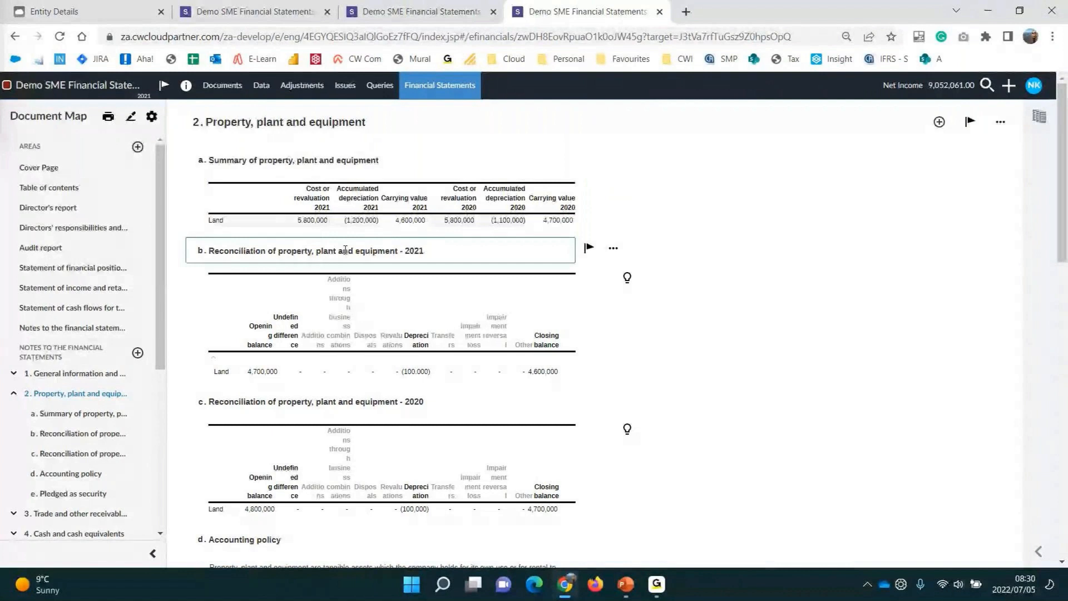
pyautogui.scroll(-1, 345, 250)
pyautogui.scroll(-10, 362, 253)
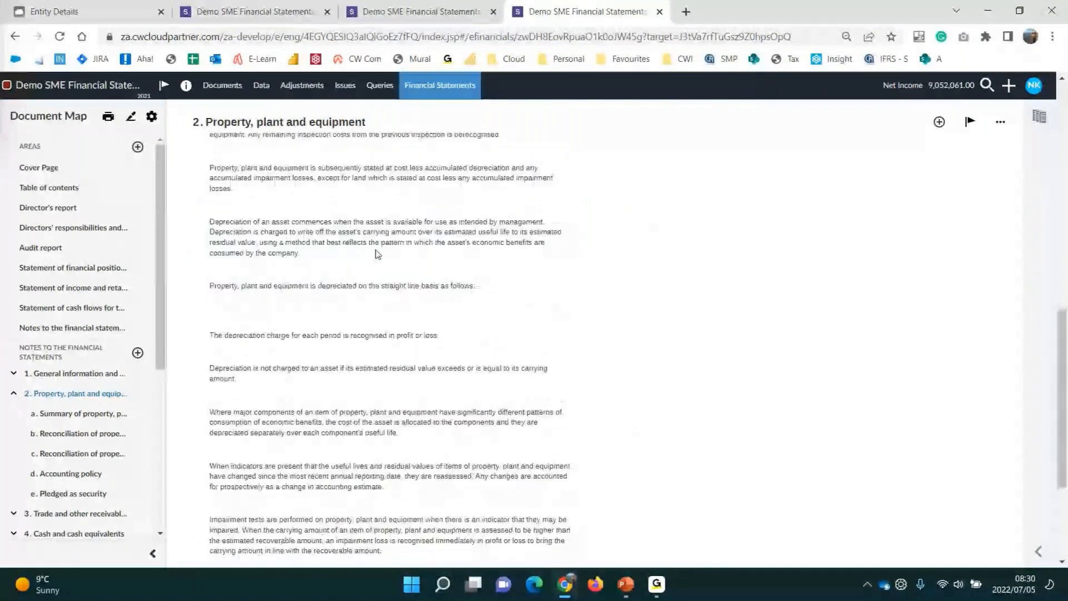
pyautogui.scroll(-7, 376, 255)
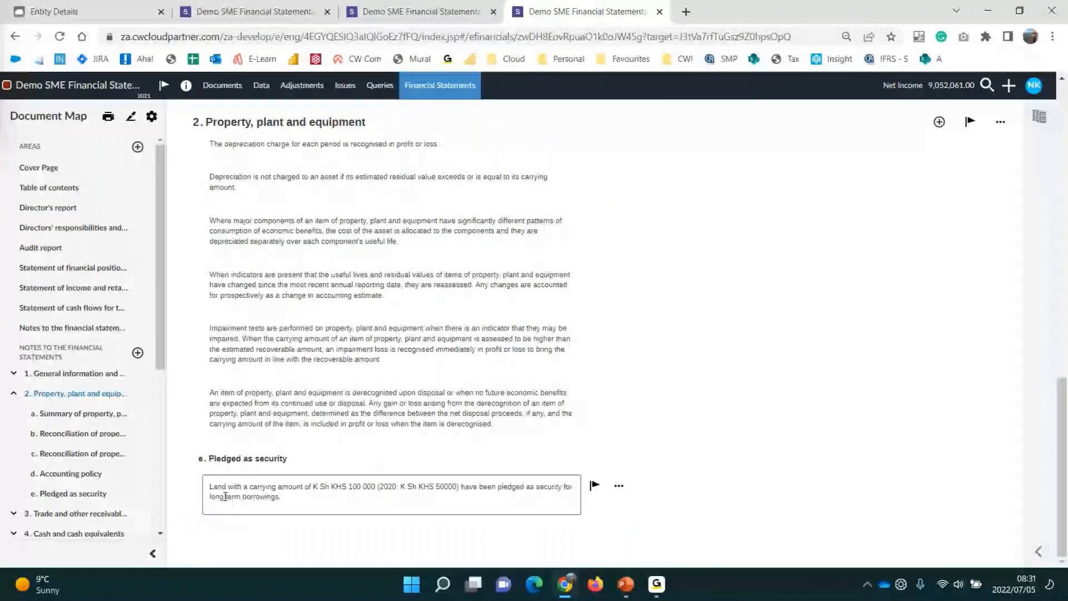
pyautogui.click(193, 517)
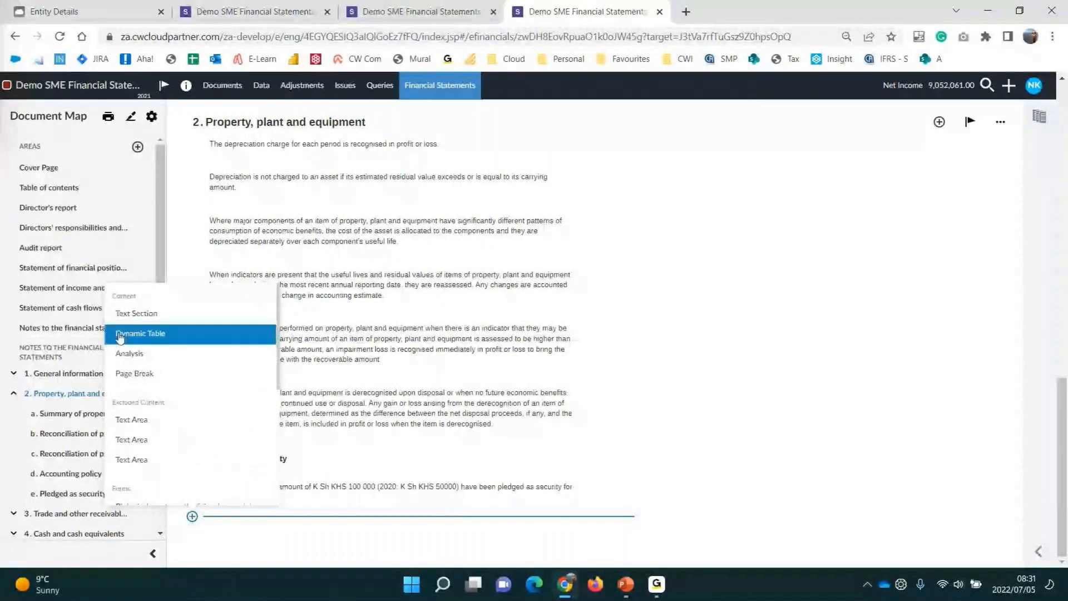
pyautogui.click(133, 314)
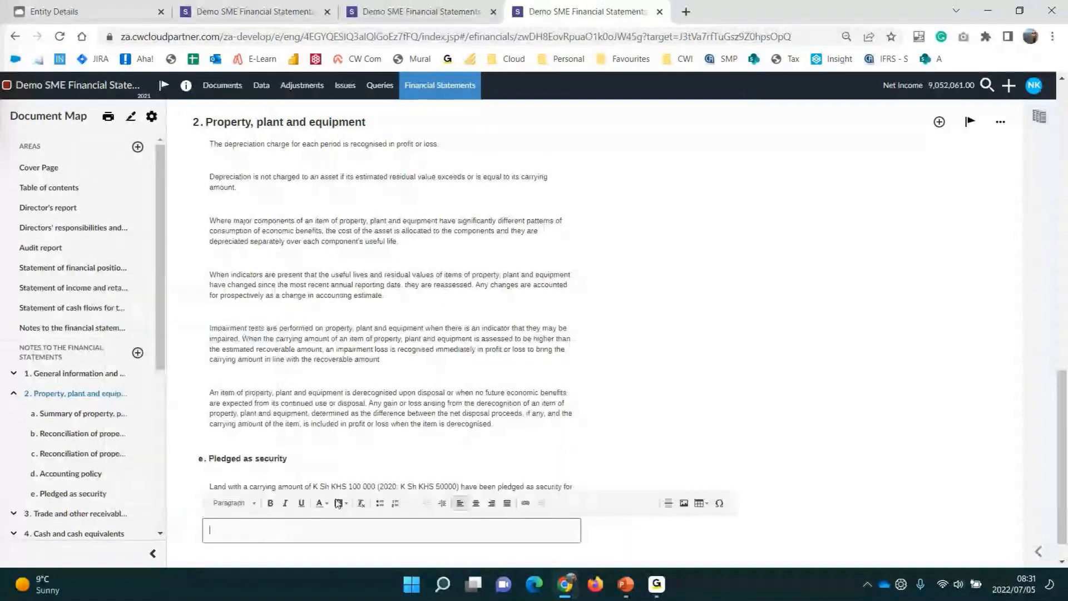
pyautogui.write('Demo text')
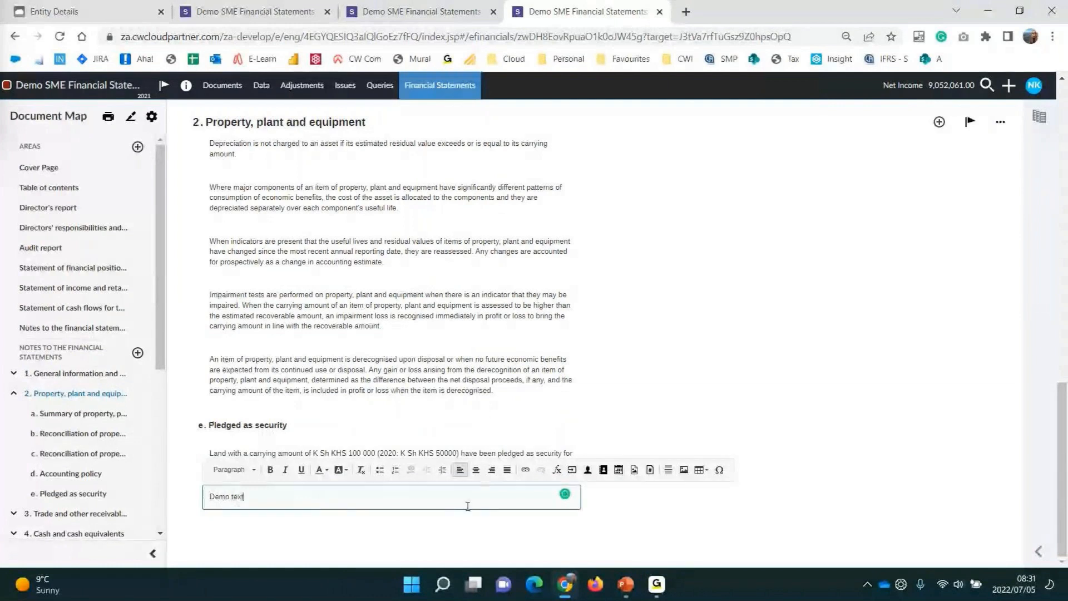
pyautogui.click(655, 523)
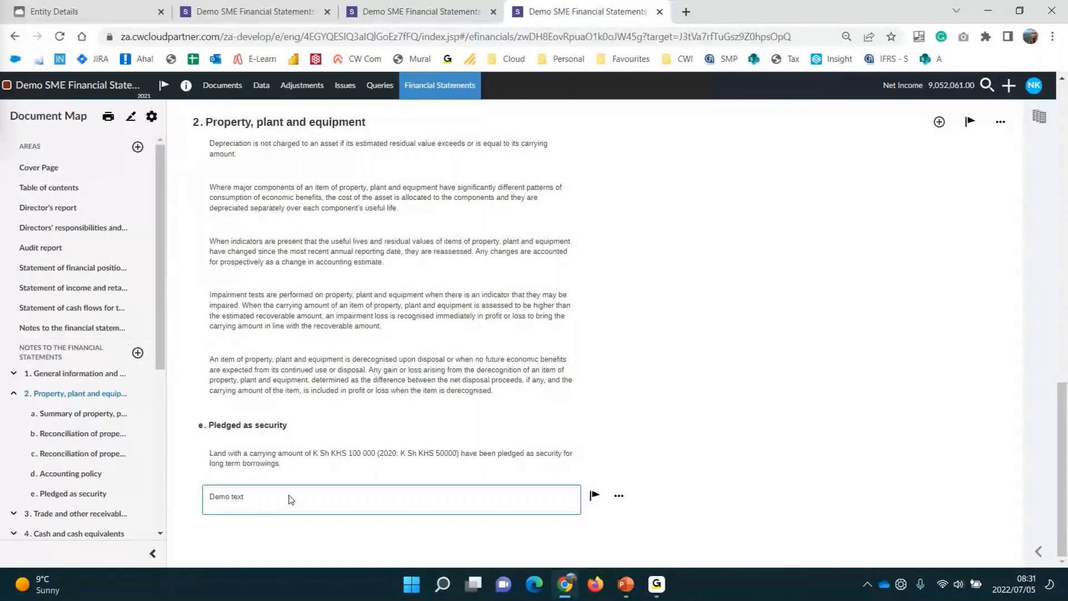
pyautogui.click(322, 493)
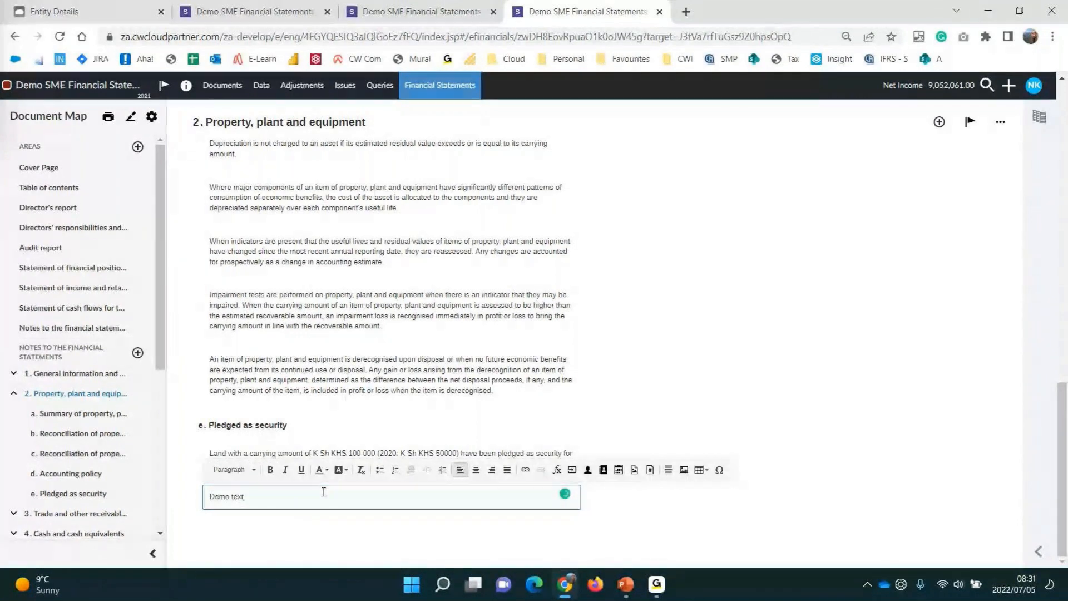
# Insert the image SME Logo.png from the Images folder on the cover page, below the financial statements title
pyautogui.click(53, 168)
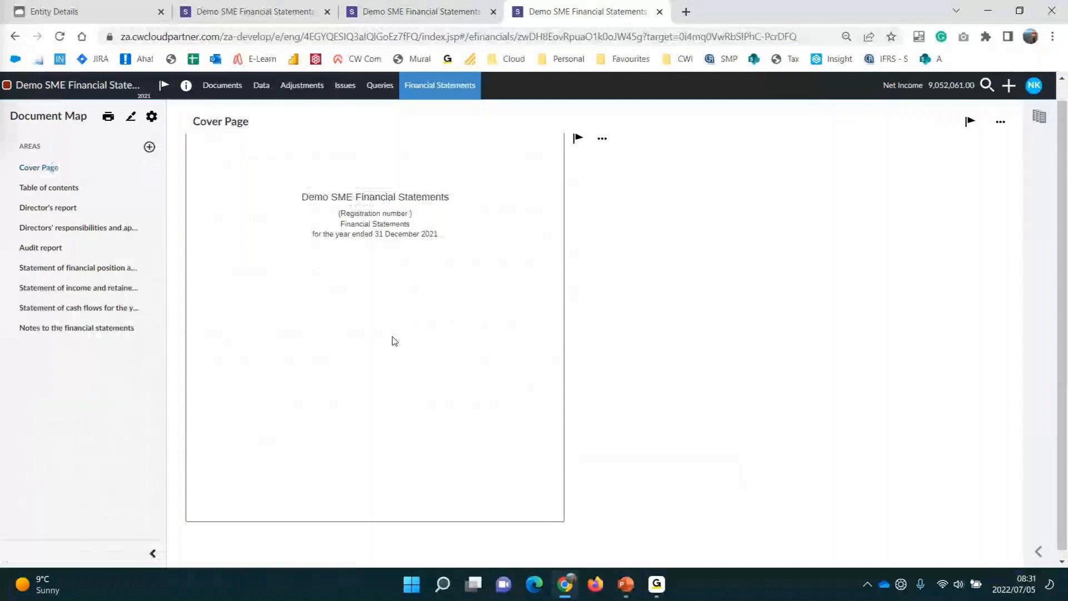
pyautogui.click(393, 338)
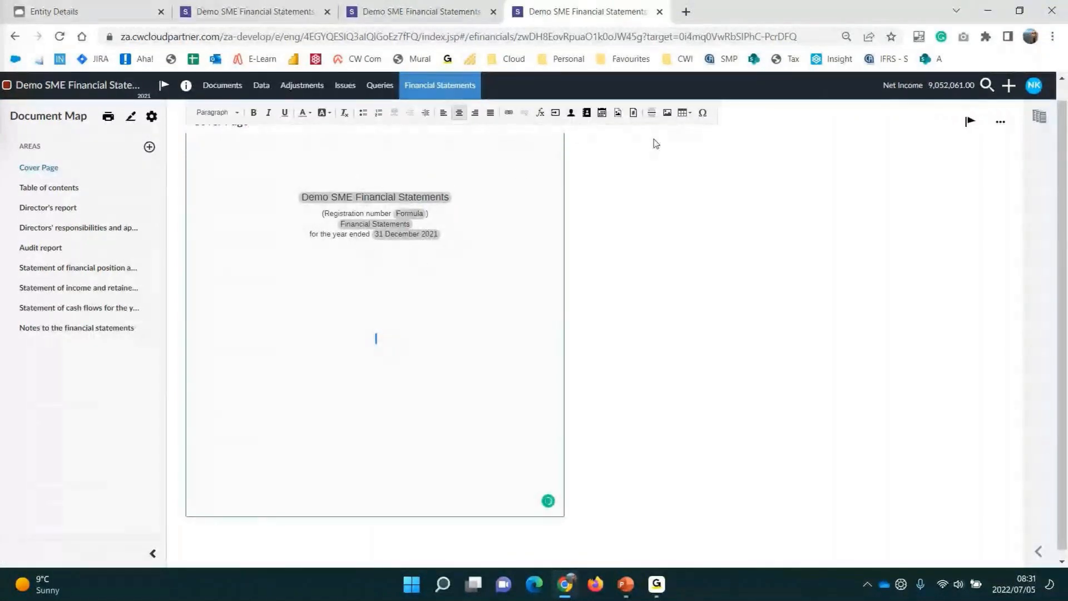
pyautogui.click(618, 114)
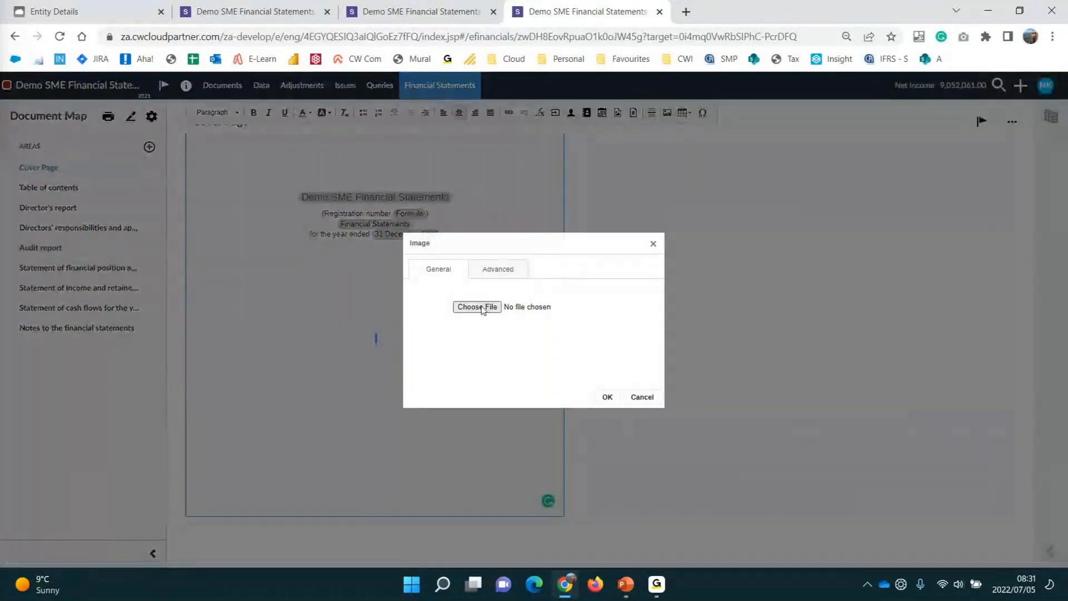
pyautogui.click(481, 308)
pyautogui.click(203, 40)
pyautogui.doubleClick(189, 134)
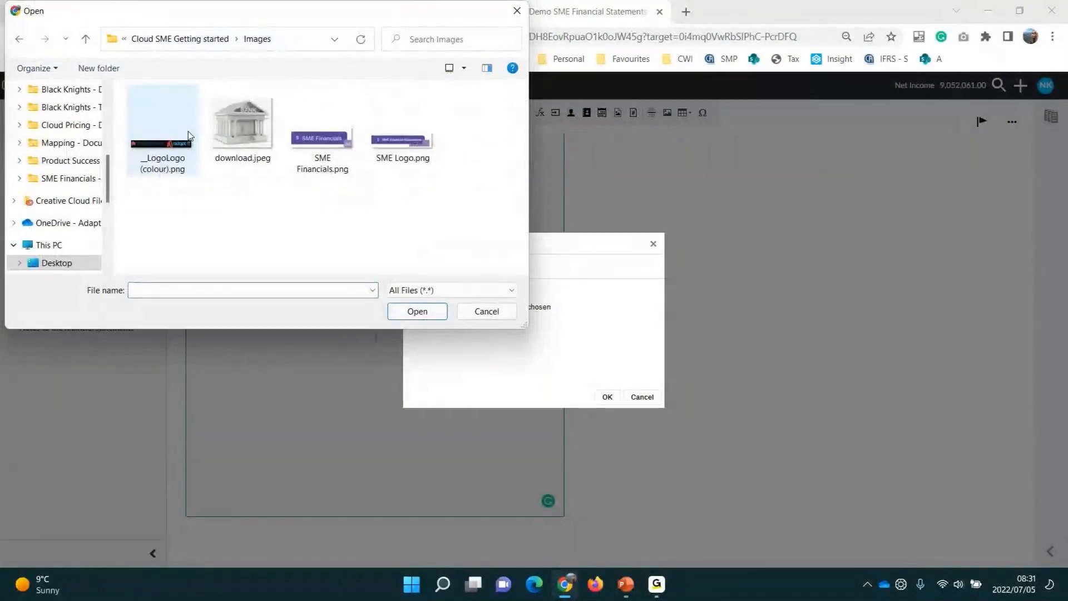
pyautogui.doubleClick(415, 142)
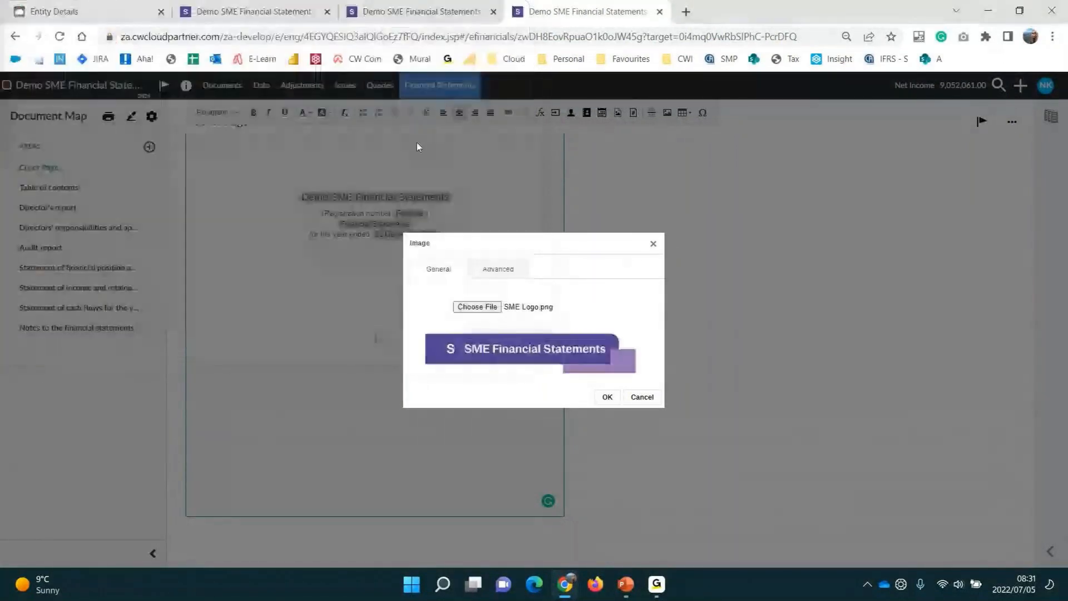
pyautogui.click(607, 397)
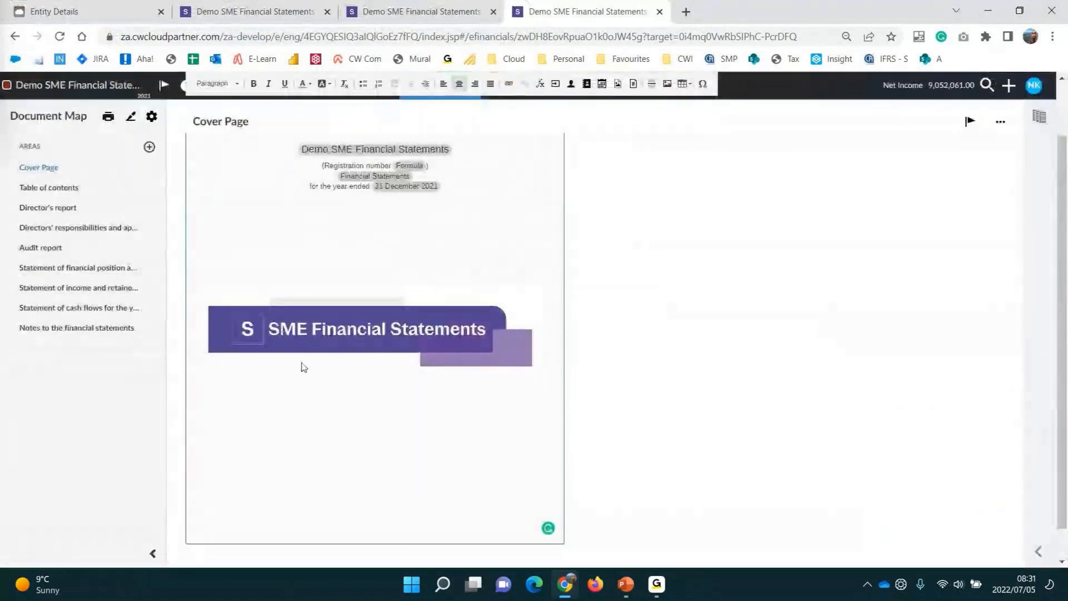
# Return to the added text in the property, plant and equipment note and turn on the review tools
pyautogui.click(101, 333)
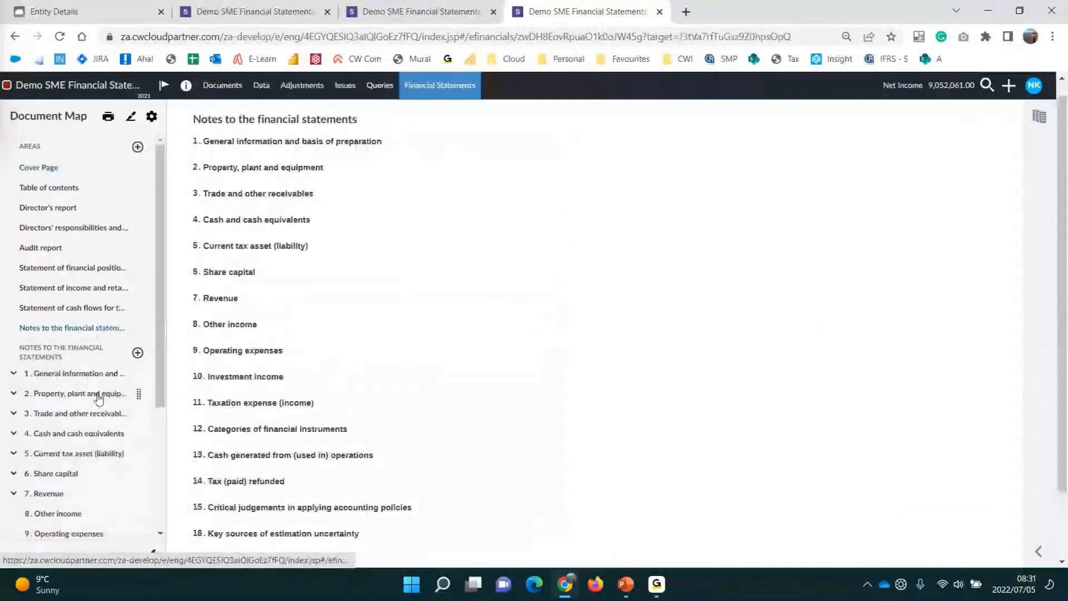
pyautogui.click(98, 396)
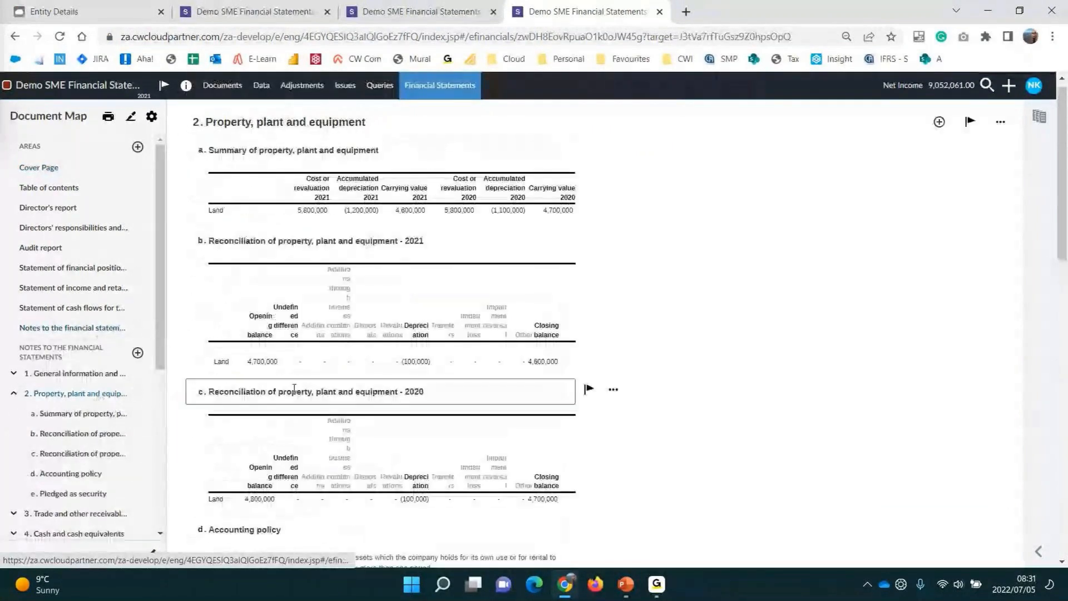
pyautogui.scroll(-8, 294, 387)
pyautogui.scroll(-4, 299, 393)
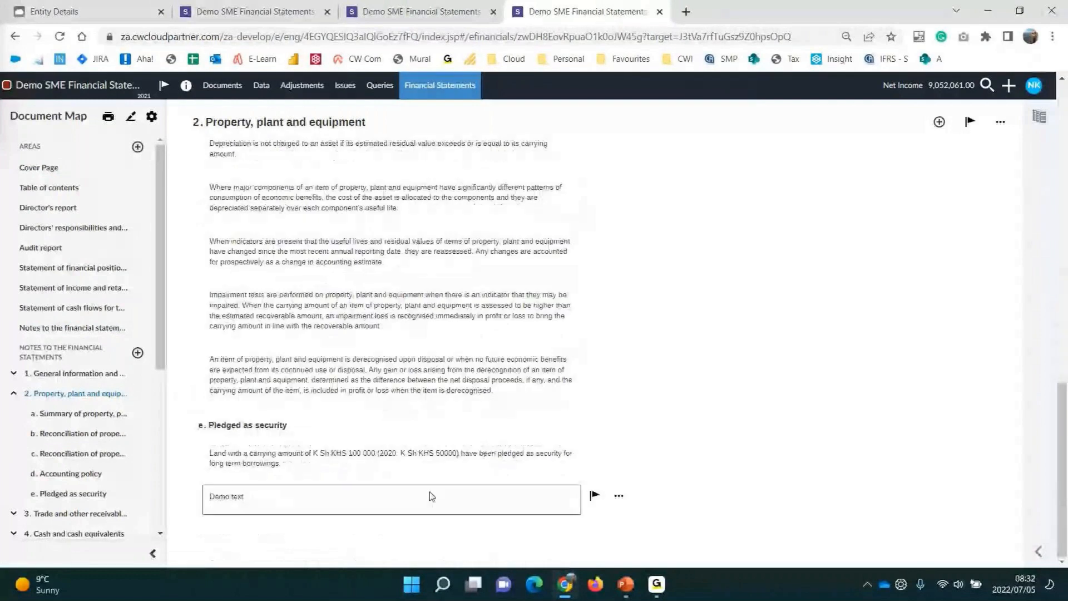
pyautogui.click(501, 496)
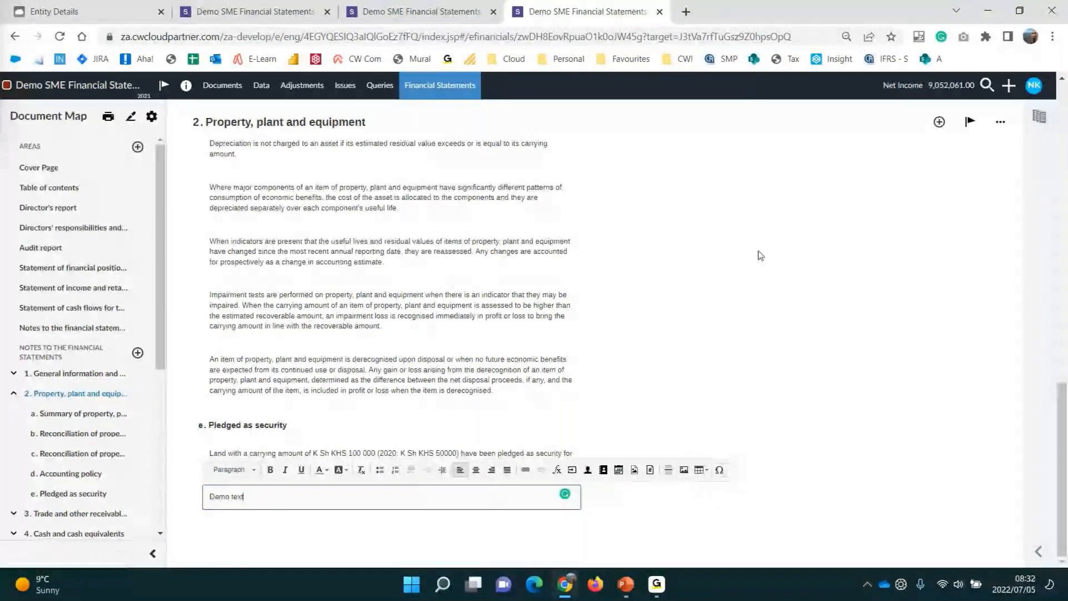
pyautogui.click(776, 238)
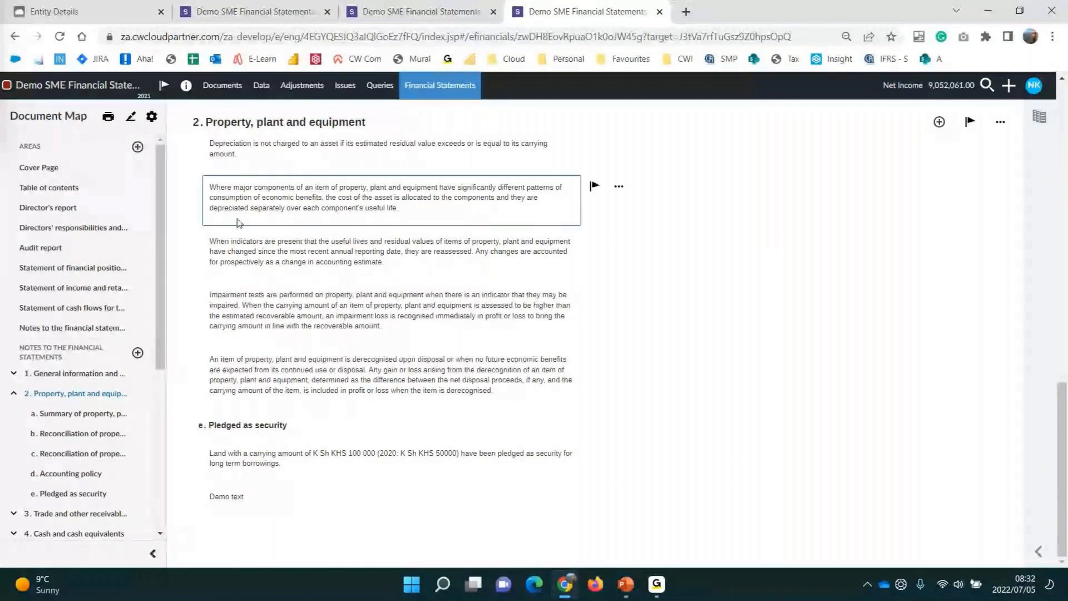
pyautogui.click(131, 117)
pyautogui.click(190, 165)
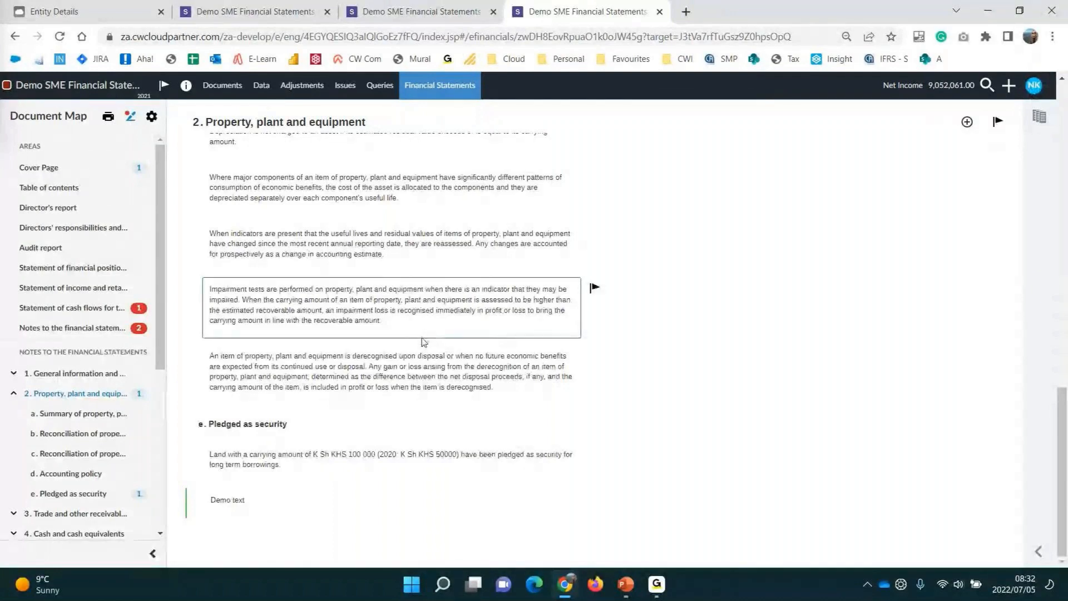
# Limit the review tools to new content, excluding excluded content, text area changes, dynamic table changes, overwritten balances and balance check
pyautogui.click(129, 125)
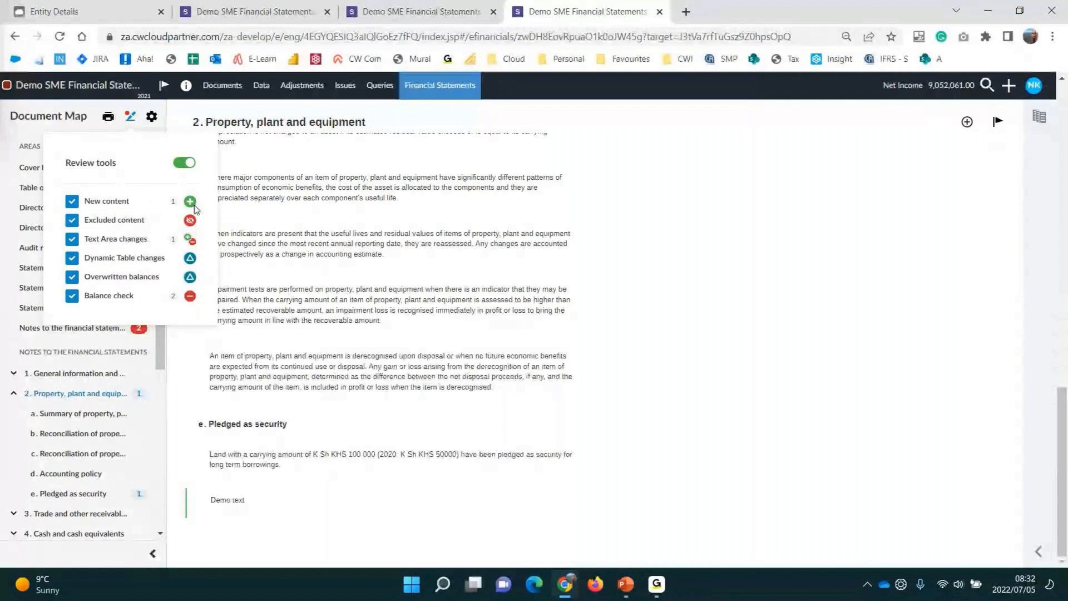
pyautogui.click(72, 220)
pyautogui.click(72, 238)
pyautogui.click(71, 258)
pyautogui.click(72, 277)
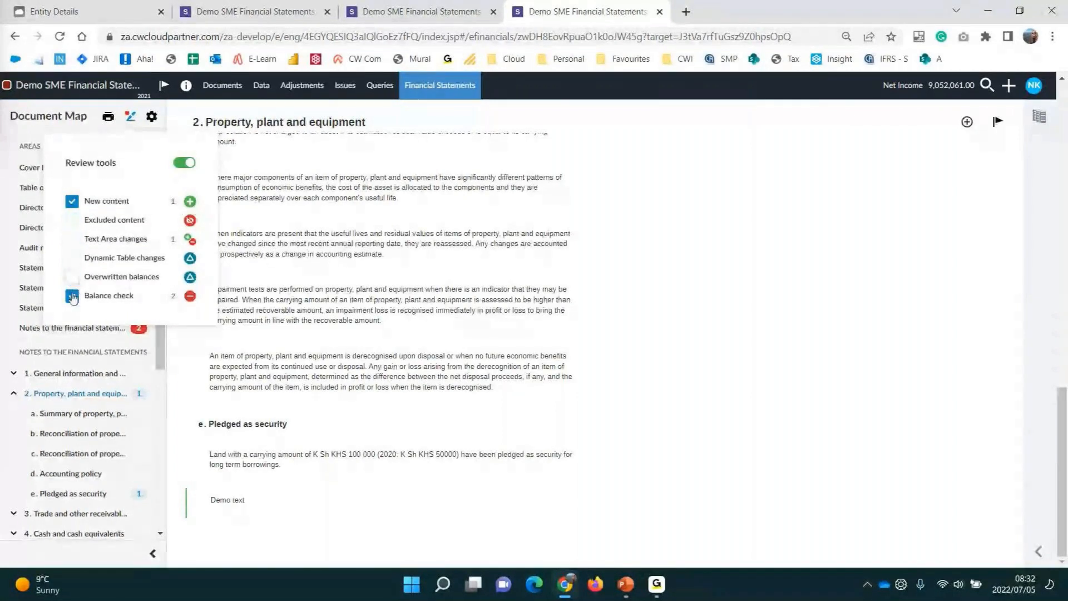
pyautogui.click(75, 296)
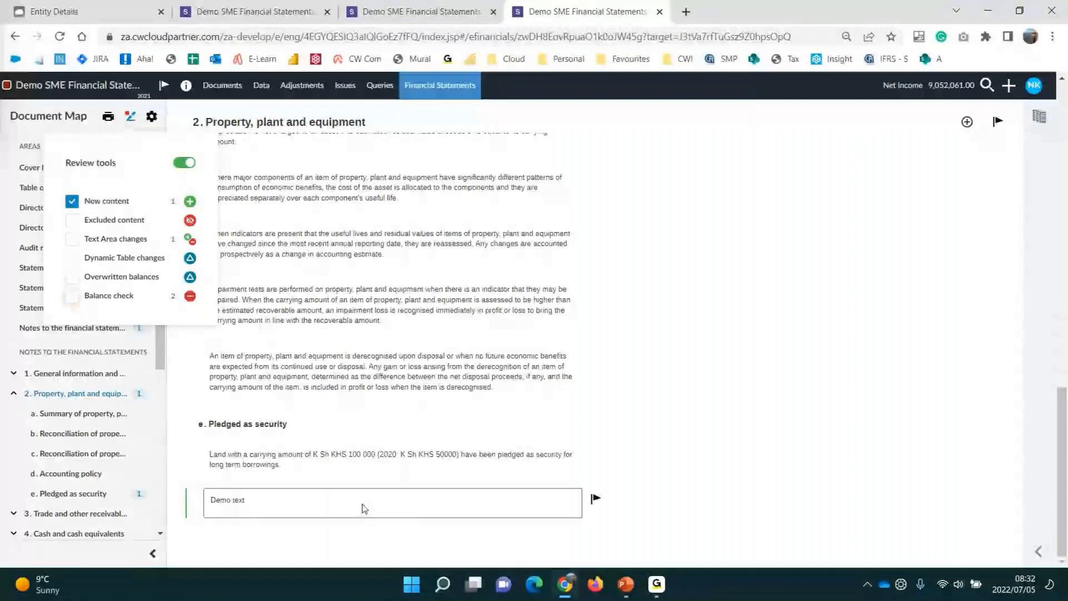
pyautogui.click(741, 452)
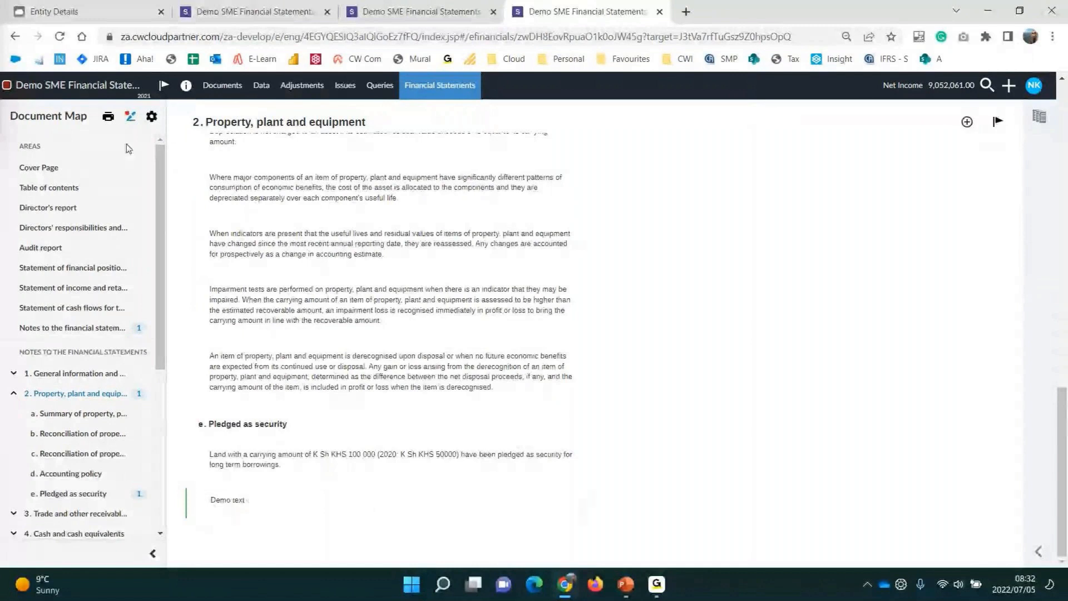
# Turn off the review tools for the financial statements
pyautogui.click(130, 116)
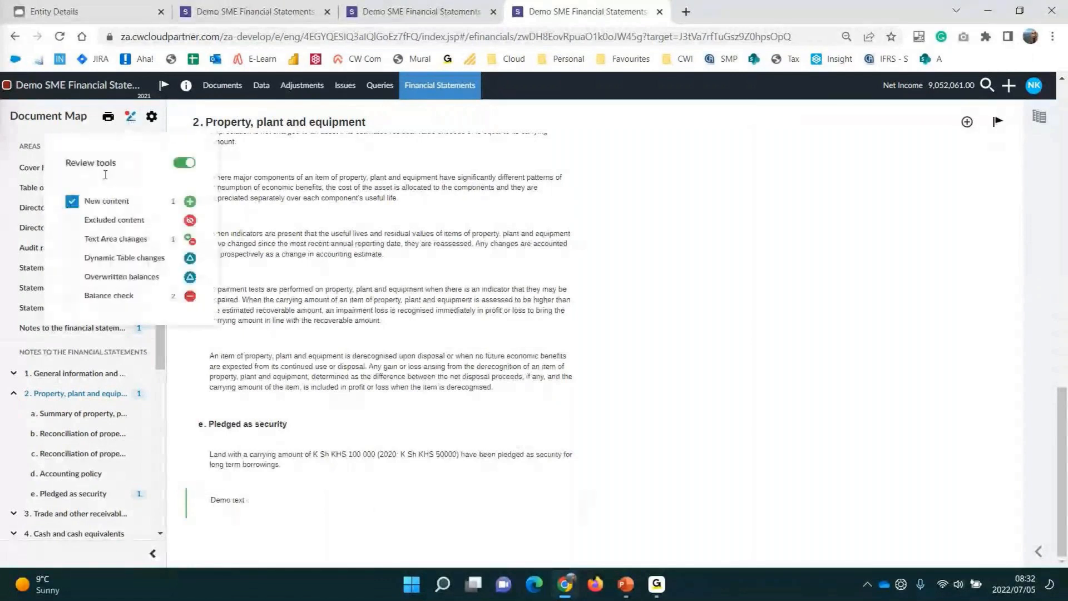
pyautogui.click(192, 169)
pyautogui.click(773, 319)
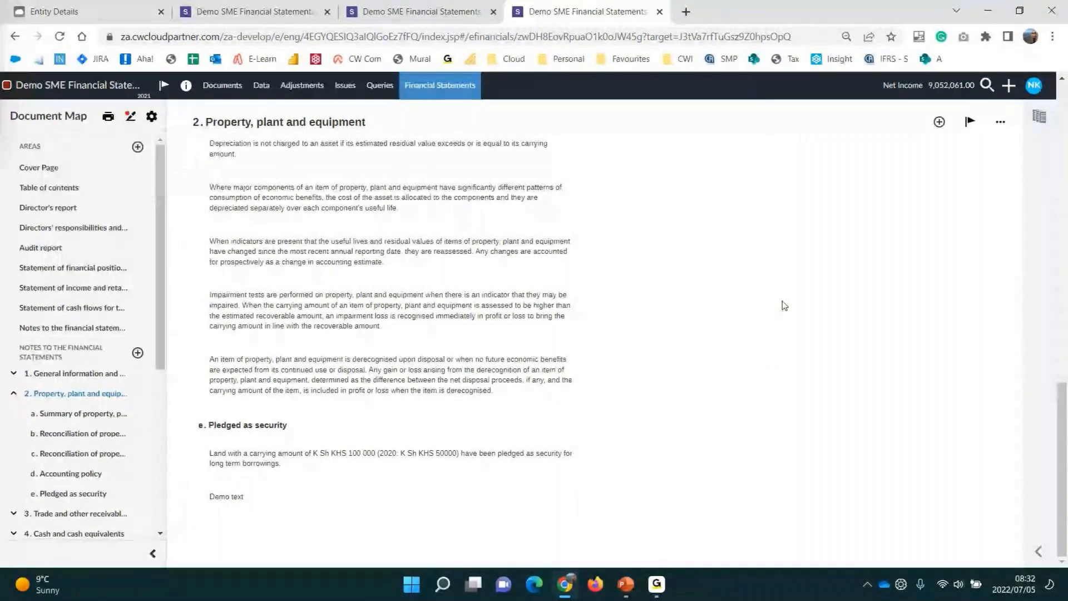
# Examine the dynamic table border settings for header, total, grand total and final rows, and leave them without applying changes
pyautogui.click(152, 117)
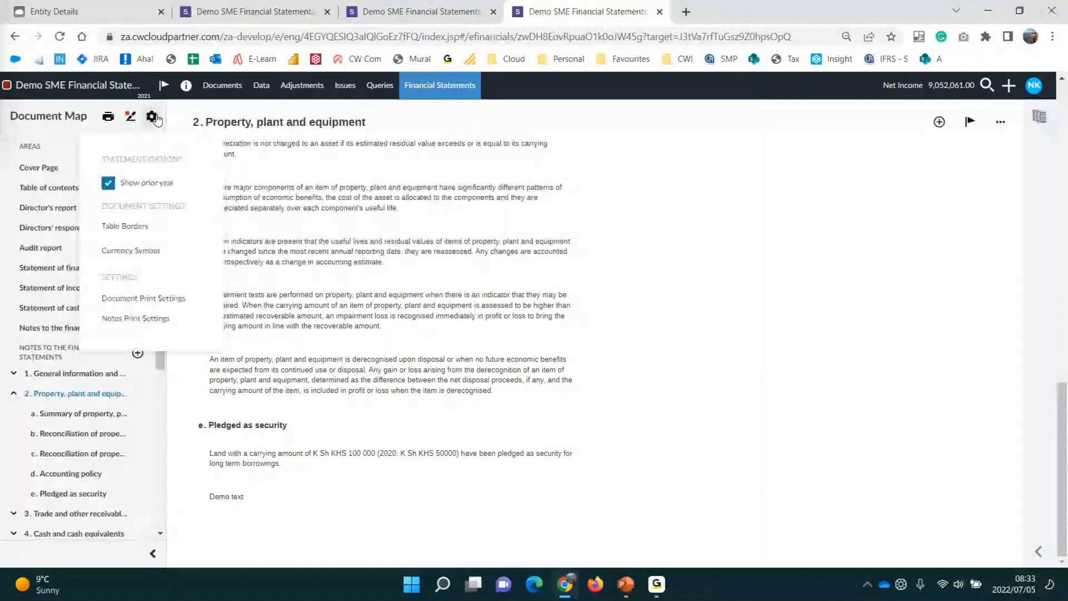
pyautogui.click(129, 227)
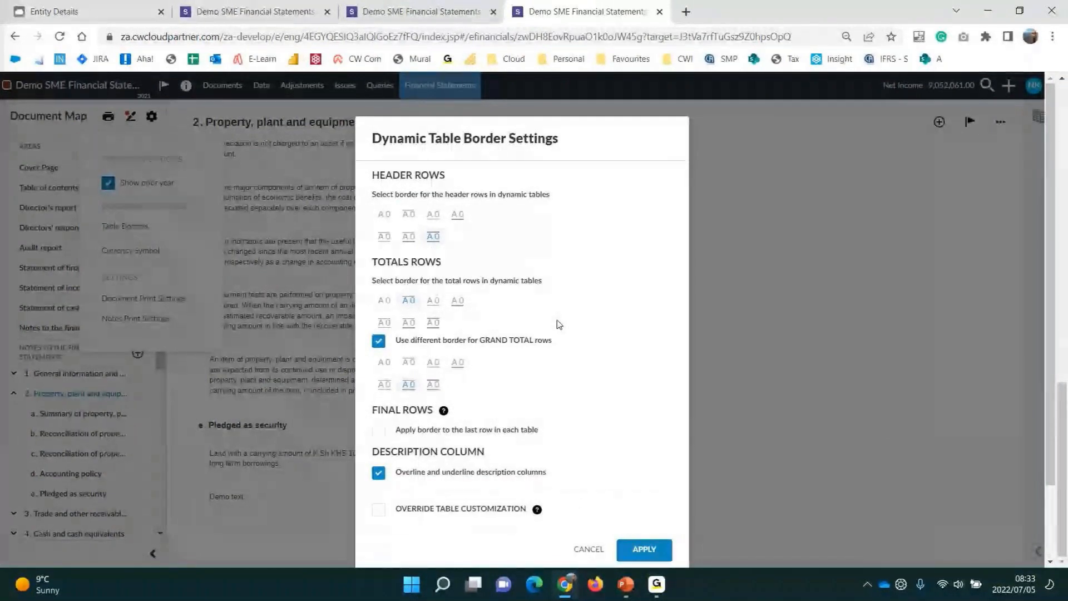
pyautogui.scroll(-2, 559, 324)
pyautogui.scroll(2, 540, 239)
pyautogui.click(600, 550)
# Check the rows in which the currency symbol is displayed, and close the settings without applying changes
pyautogui.click(151, 116)
pyautogui.click(130, 252)
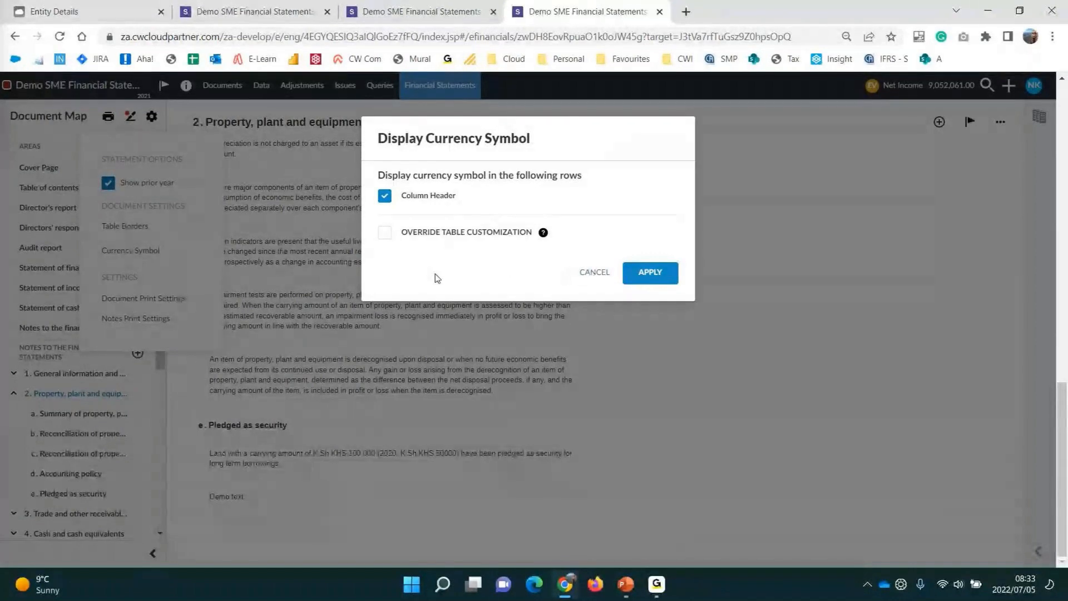
pyautogui.click(594, 273)
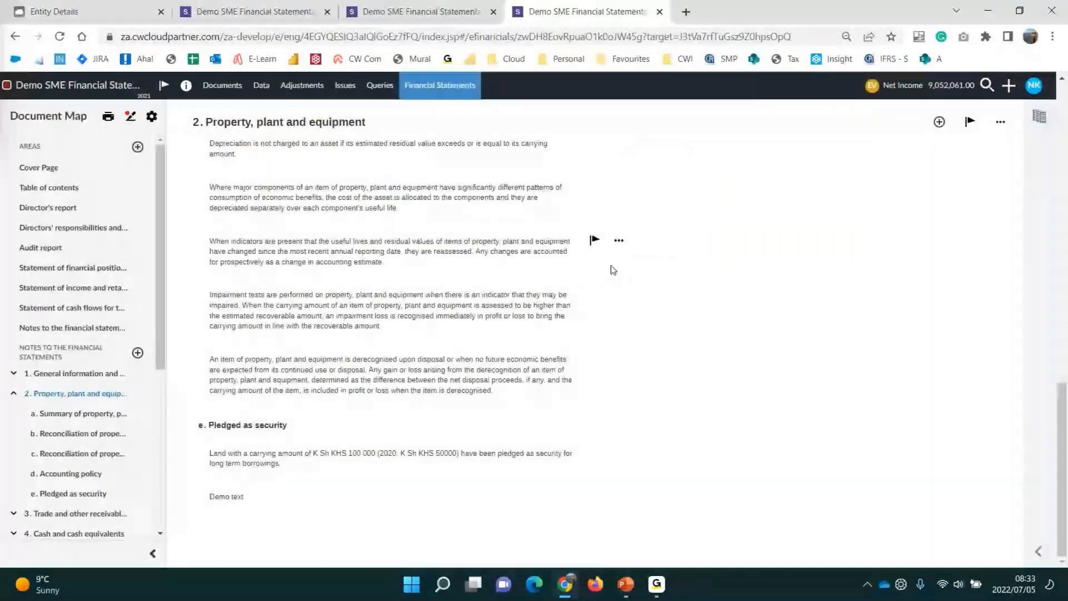
# From the documents list, review the display options and the engagement settings for currency, date and number formats
pyautogui.click(206, 89)
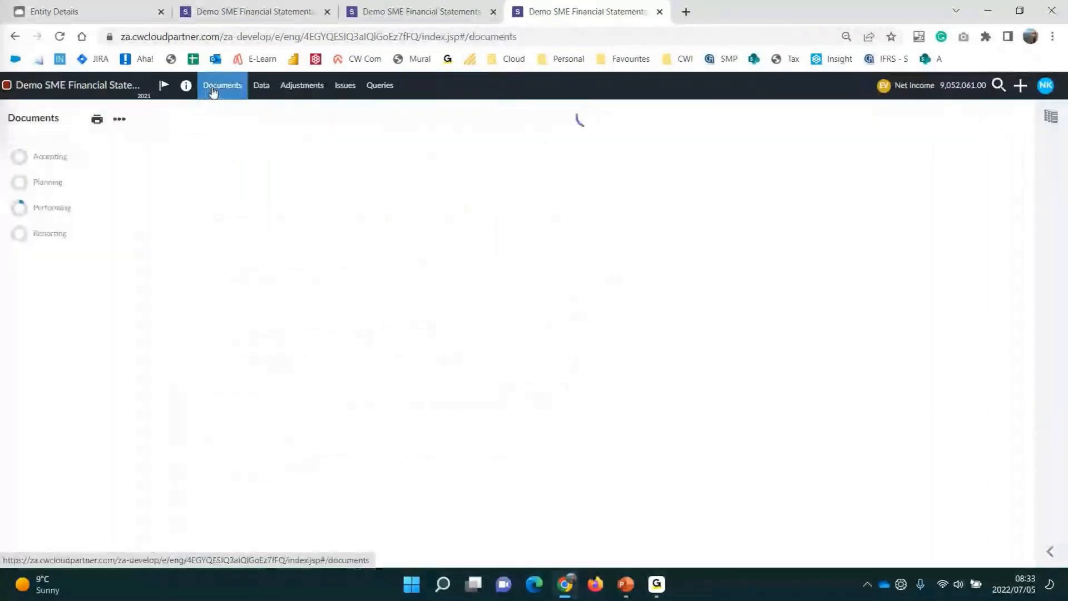
pyautogui.click(123, 123)
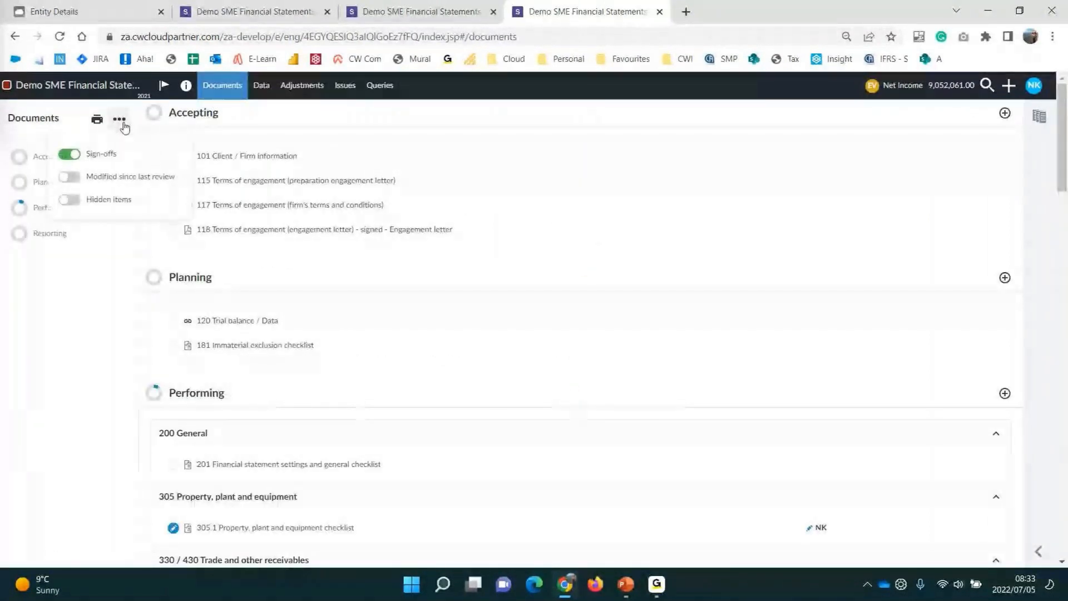
pyautogui.click(186, 86)
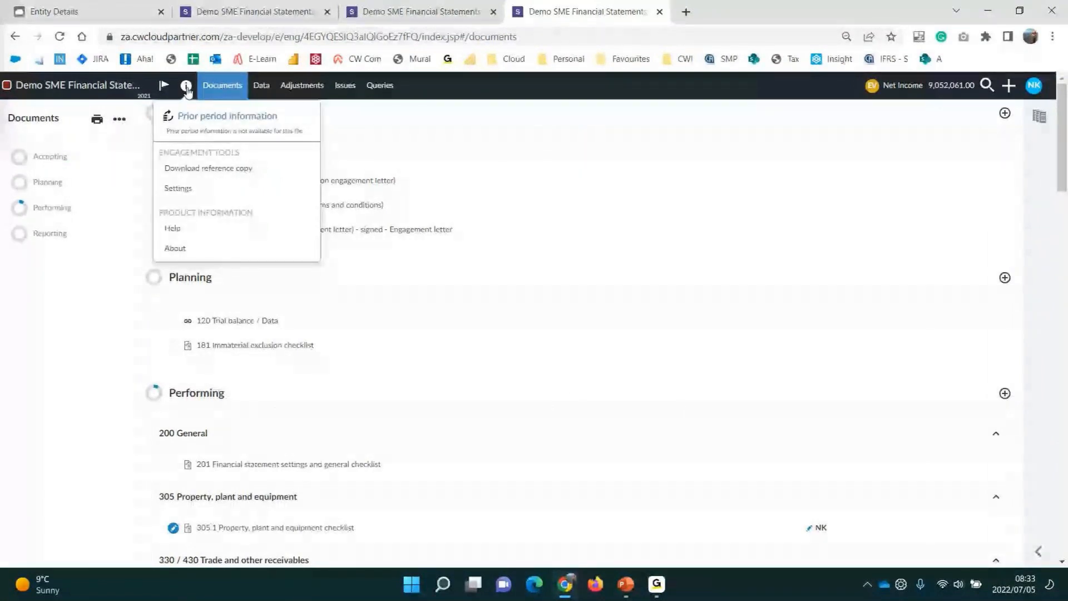
pyautogui.click(187, 188)
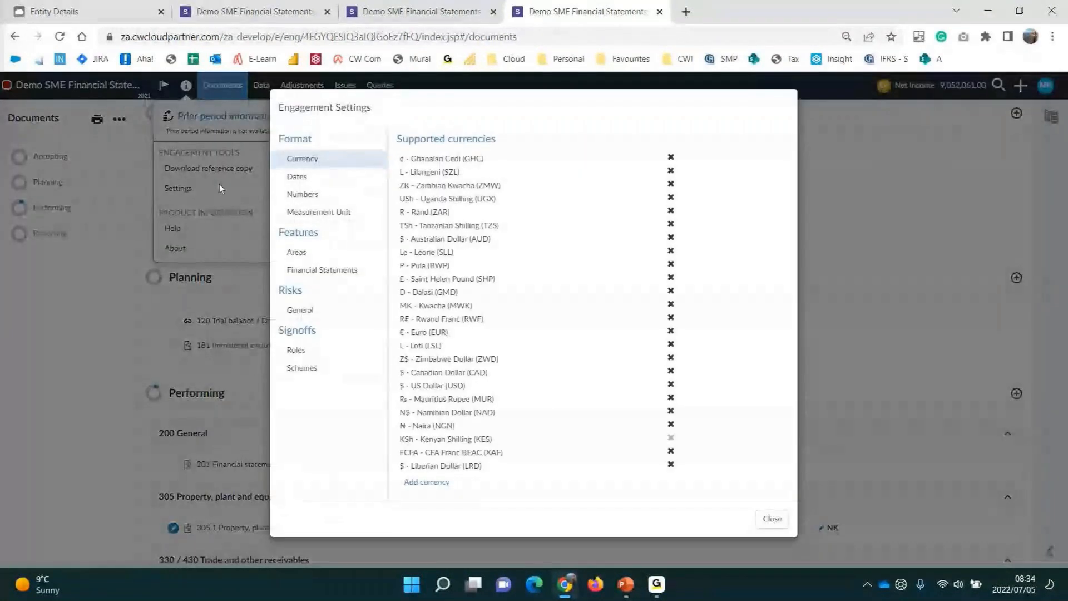
pyautogui.click(296, 177)
pyautogui.click(332, 194)
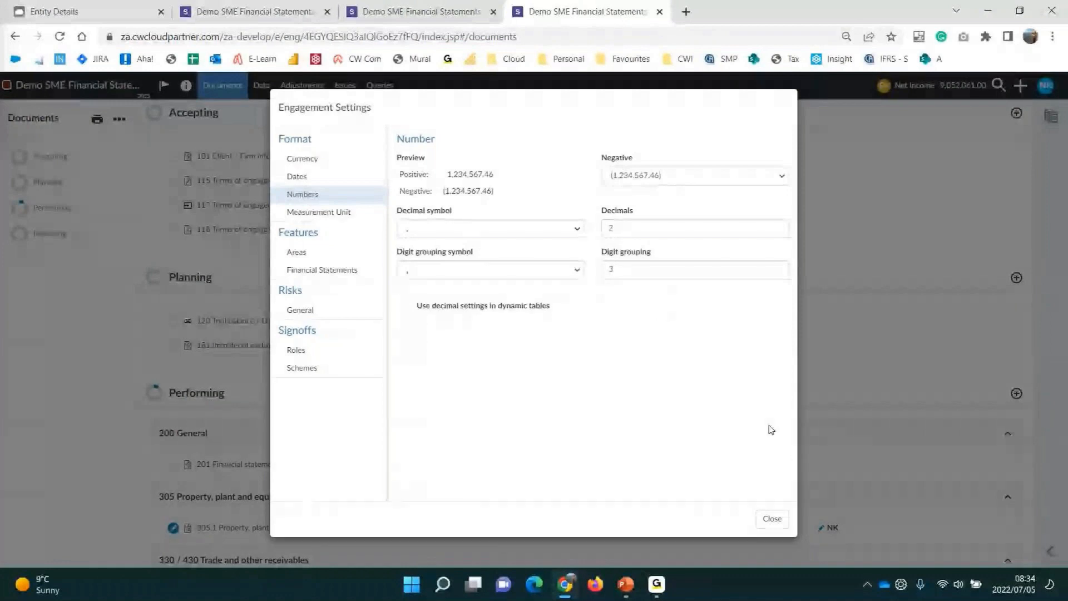
pyautogui.click(772, 518)
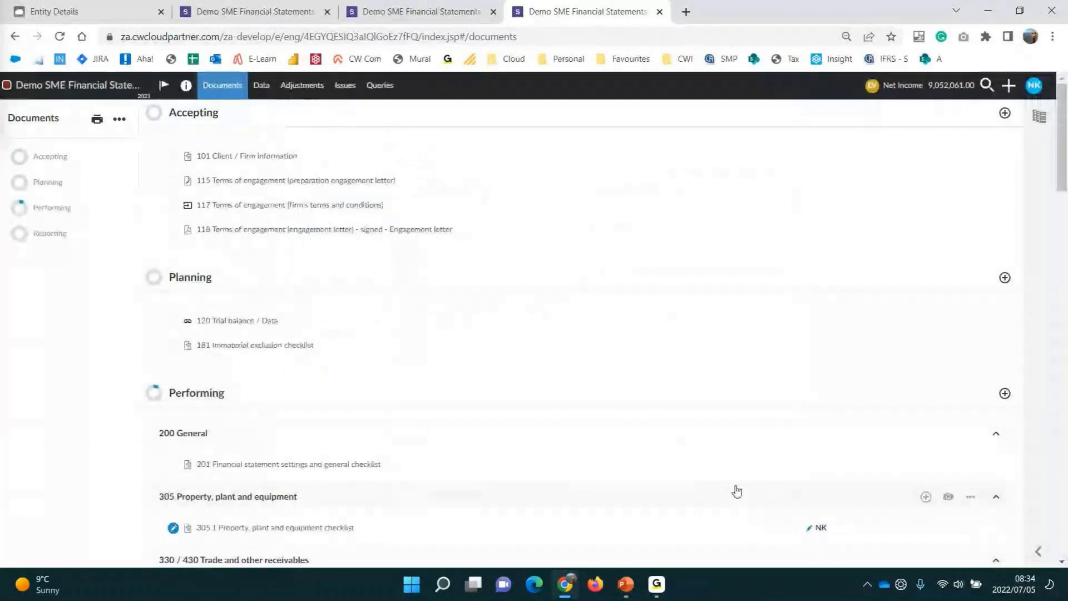
# Open 910 Financial Statements from the Reporting phase and generate its print preview
pyautogui.click(53, 233)
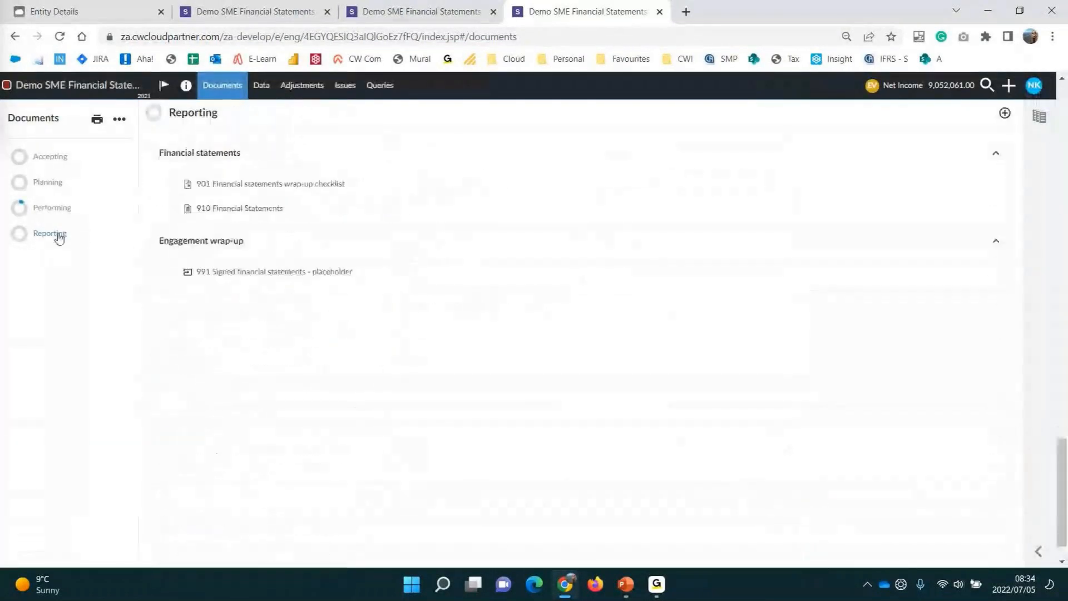
pyautogui.click(241, 209)
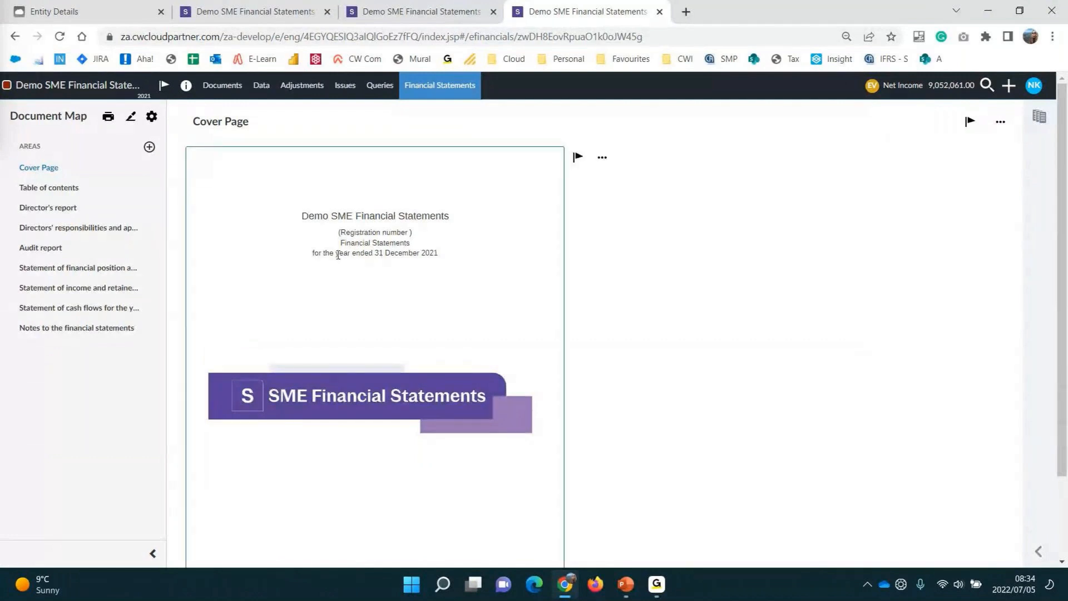
pyautogui.click(108, 116)
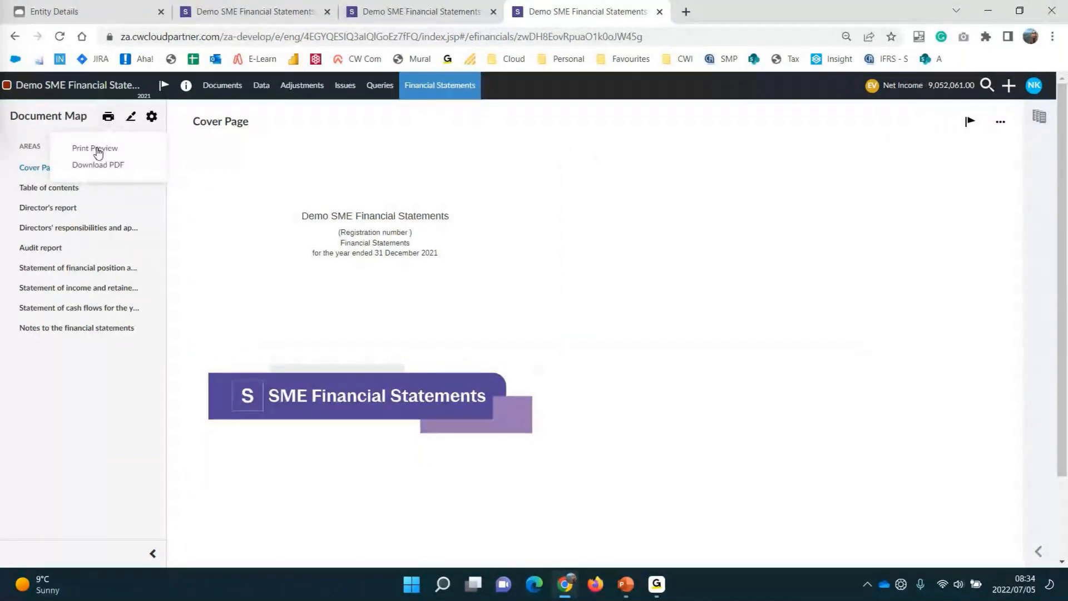
pyautogui.click(98, 151)
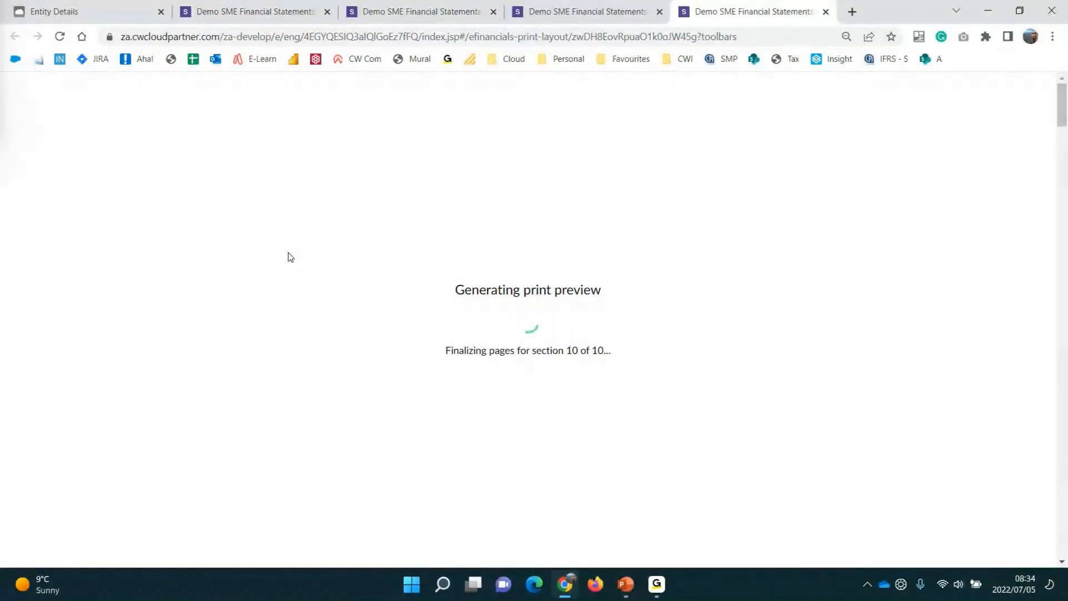
# Page through the print preview from the table of contents to the notes, checking the reports and primary statements, and close it
pyautogui.scroll(-8, 517, 229)
pyautogui.scroll(-10, 516, 229)
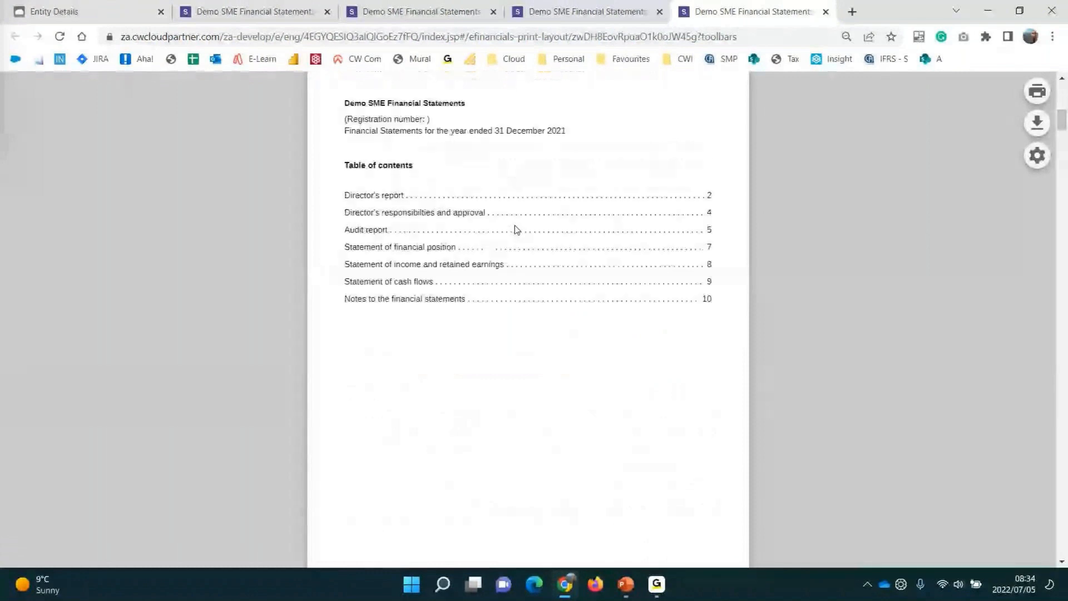
pyautogui.scroll(-5, 517, 229)
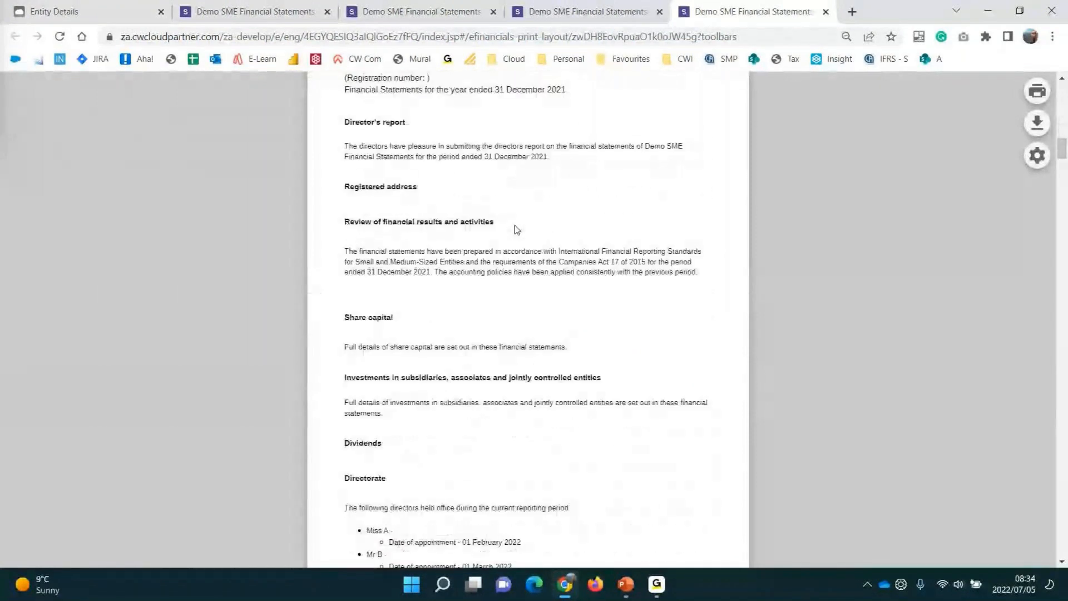
pyautogui.scroll(-15, 517, 229)
pyautogui.scroll(-20, 517, 229)
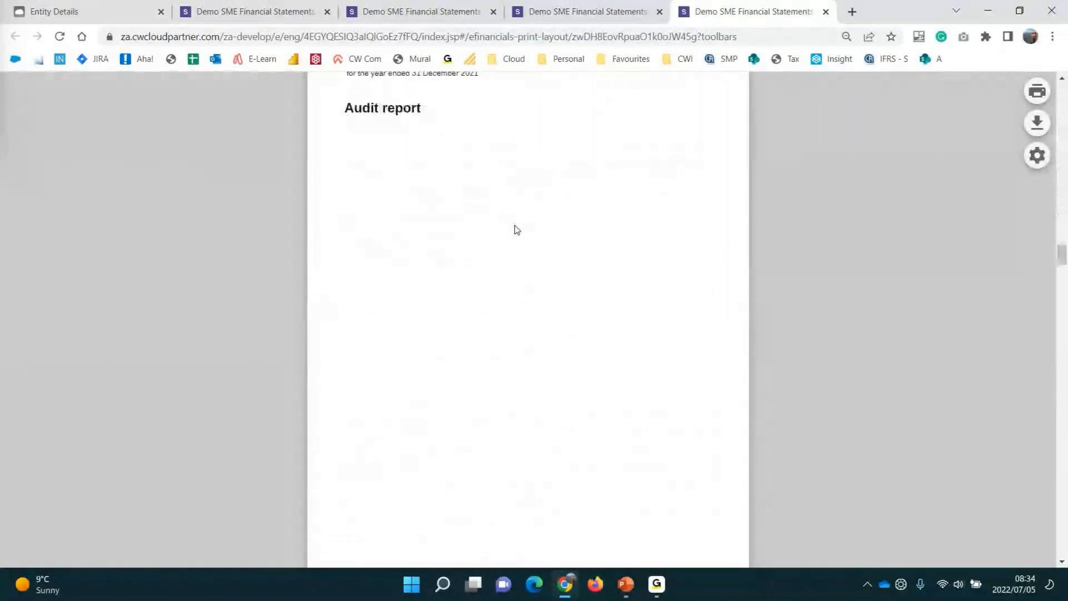
pyautogui.scroll(-3, 516, 229)
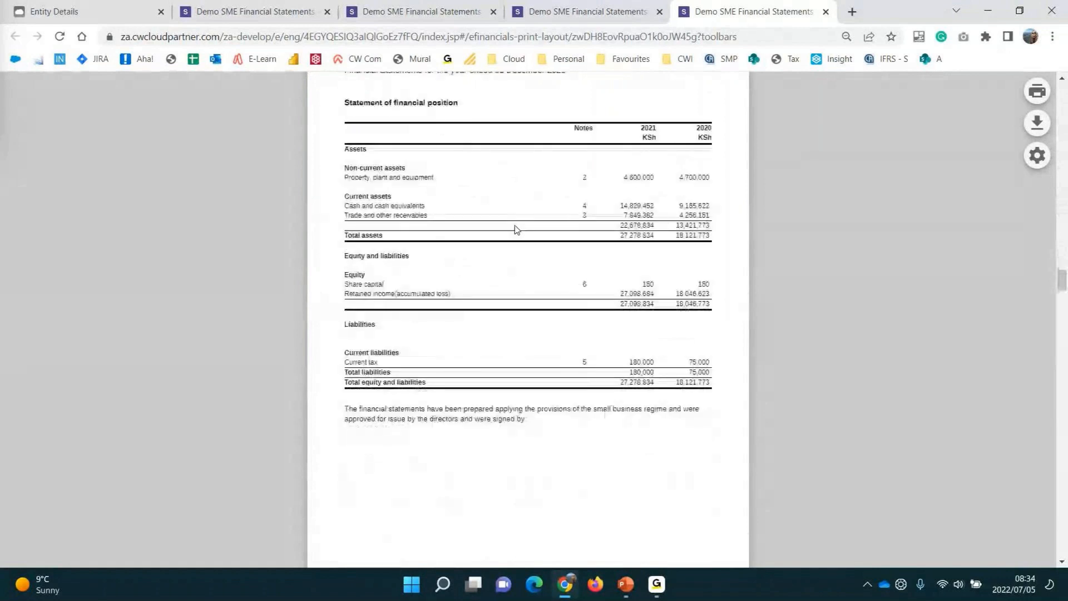
pyautogui.scroll(2, 517, 229)
pyautogui.scroll(-2, 517, 230)
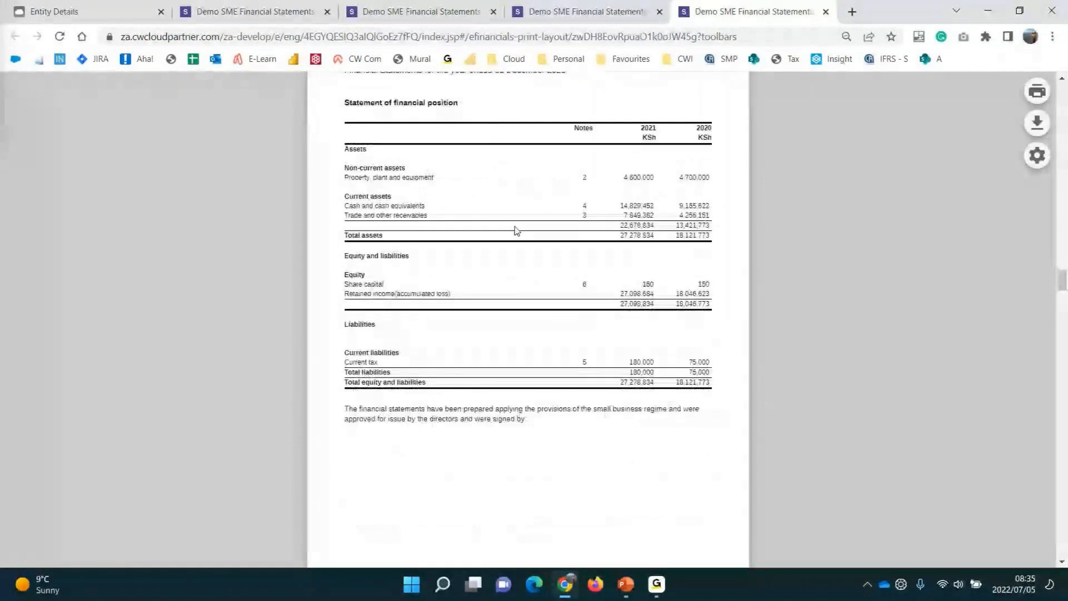
pyautogui.scroll(-20, 517, 230)
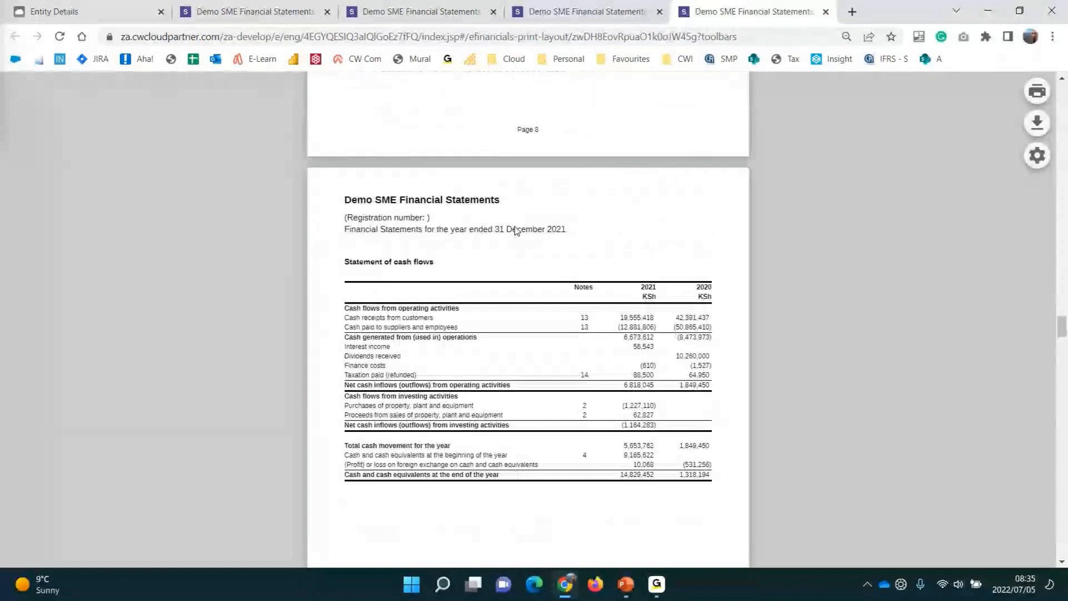
pyautogui.scroll(-10, 517, 231)
pyautogui.scroll(-12, 515, 226)
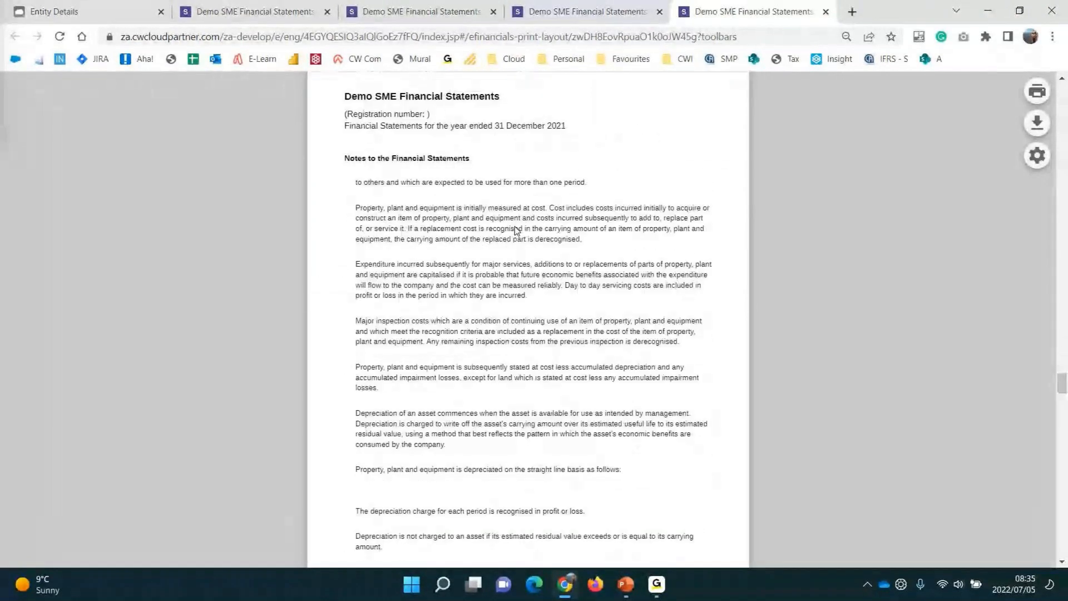
pyautogui.hotkey('ctrl', 'w')
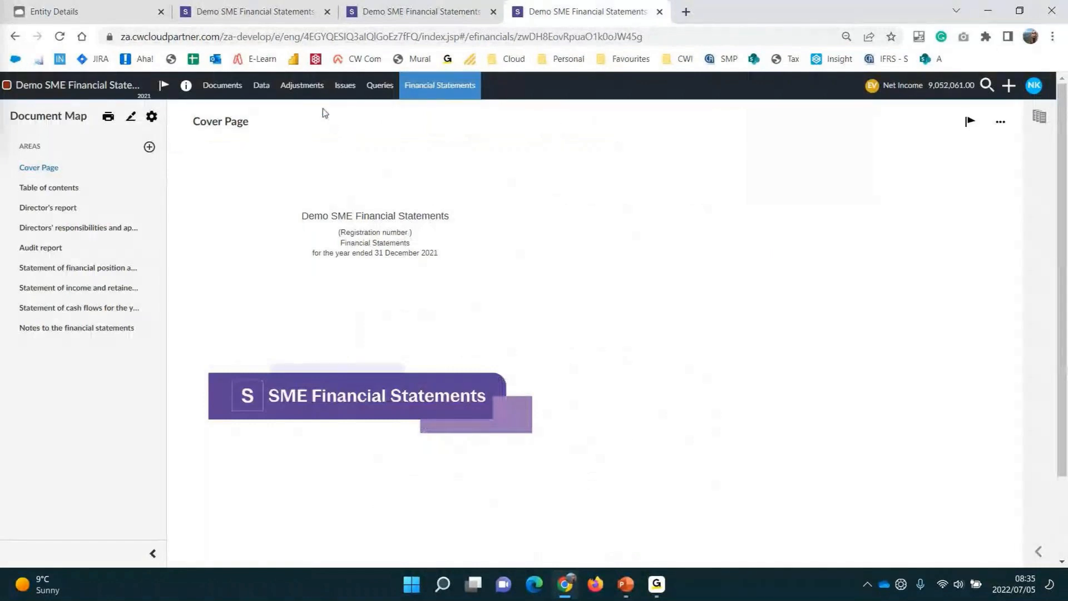
# Open the 880.2 Cash Flow Statement worksheet from the documents list and read its guidance and balance sheet movements table
pyautogui.click(223, 88)
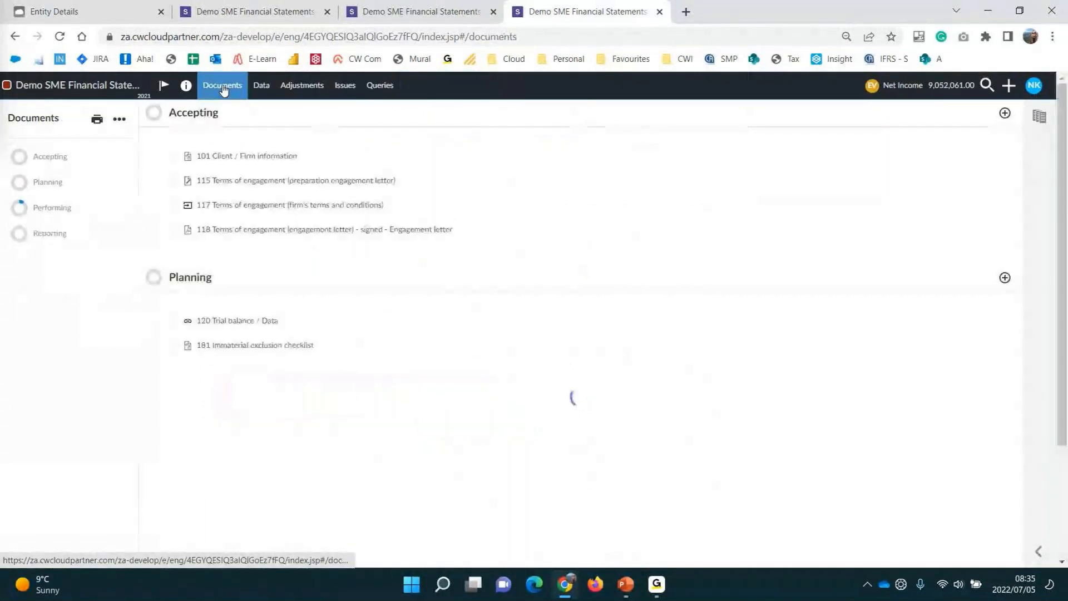
pyautogui.click(60, 234)
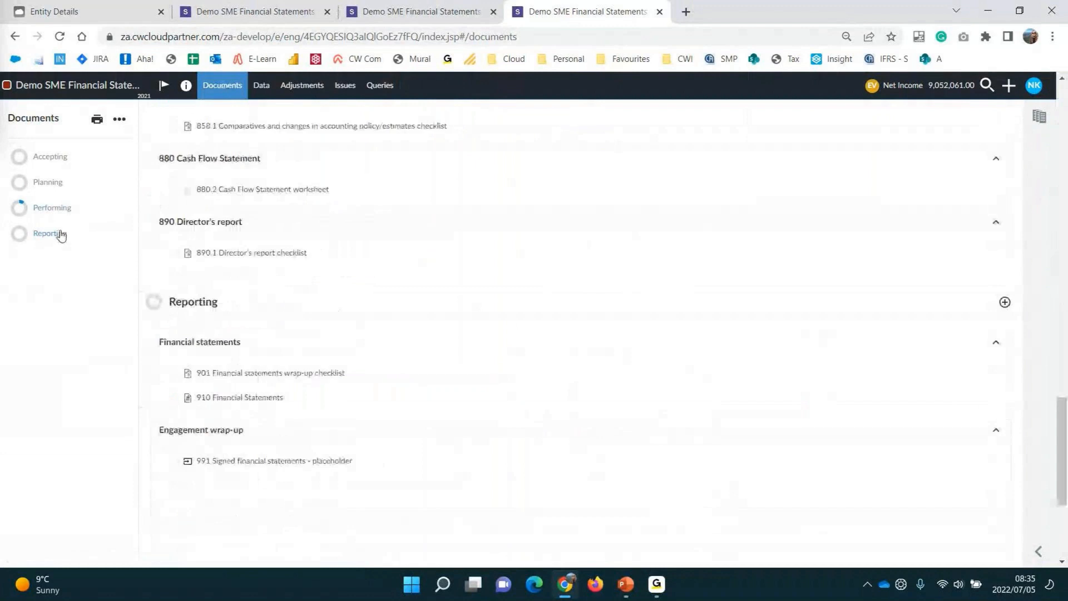
pyautogui.scroll(1, 261, 209)
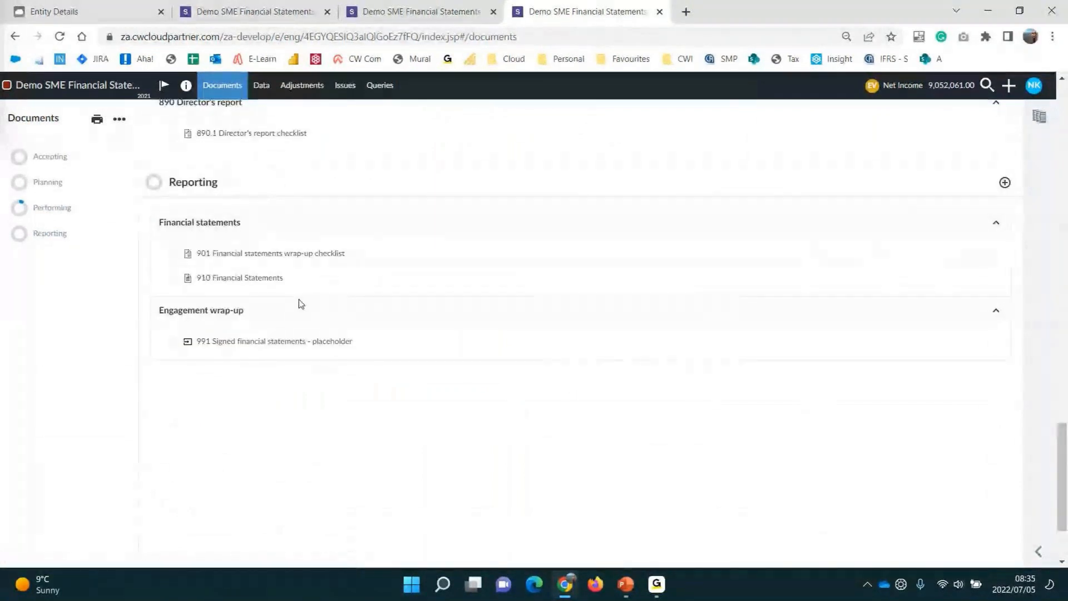
pyautogui.scroll(3, 385, 230)
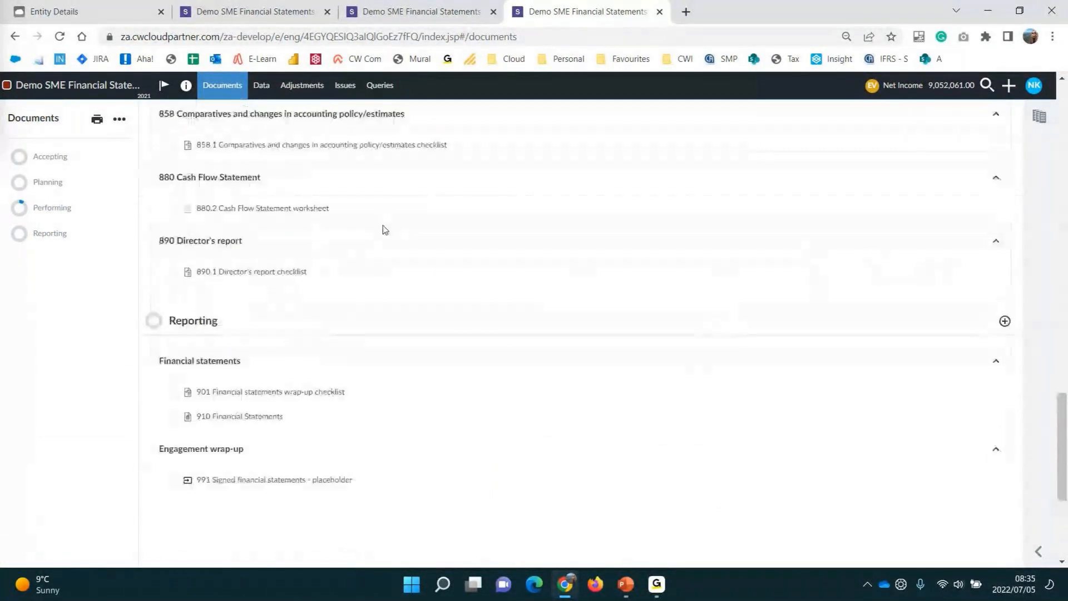
pyautogui.click(315, 211)
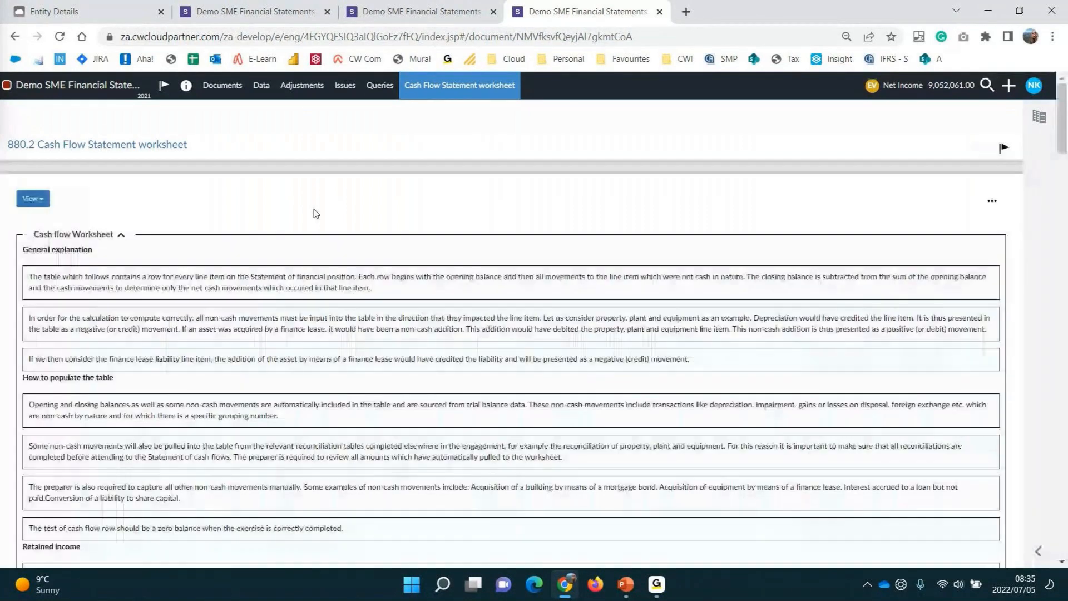
pyautogui.scroll(-2, 316, 215)
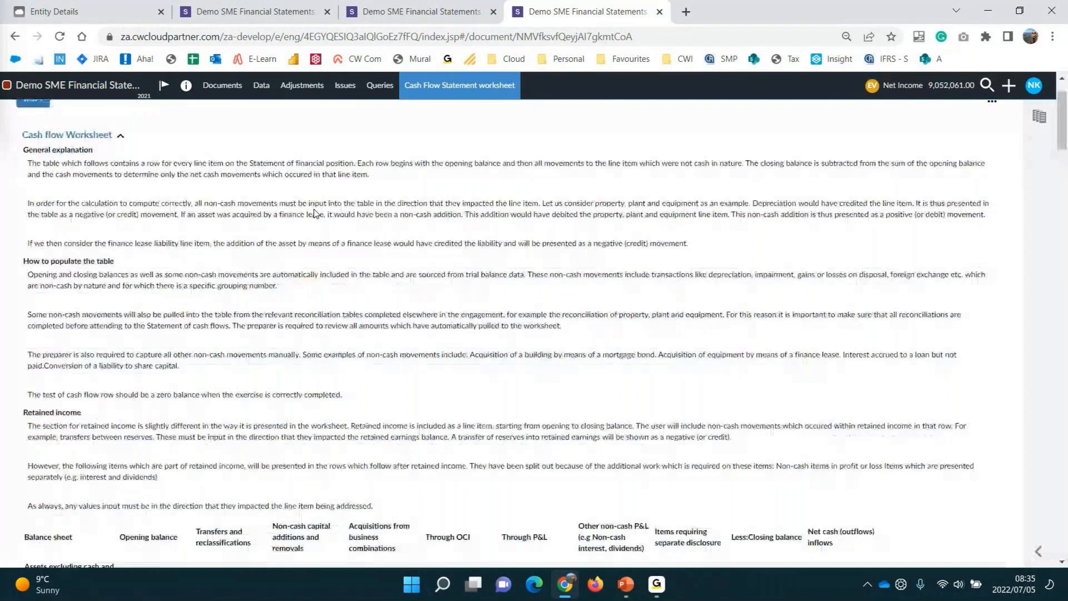
pyautogui.scroll(-6, 316, 214)
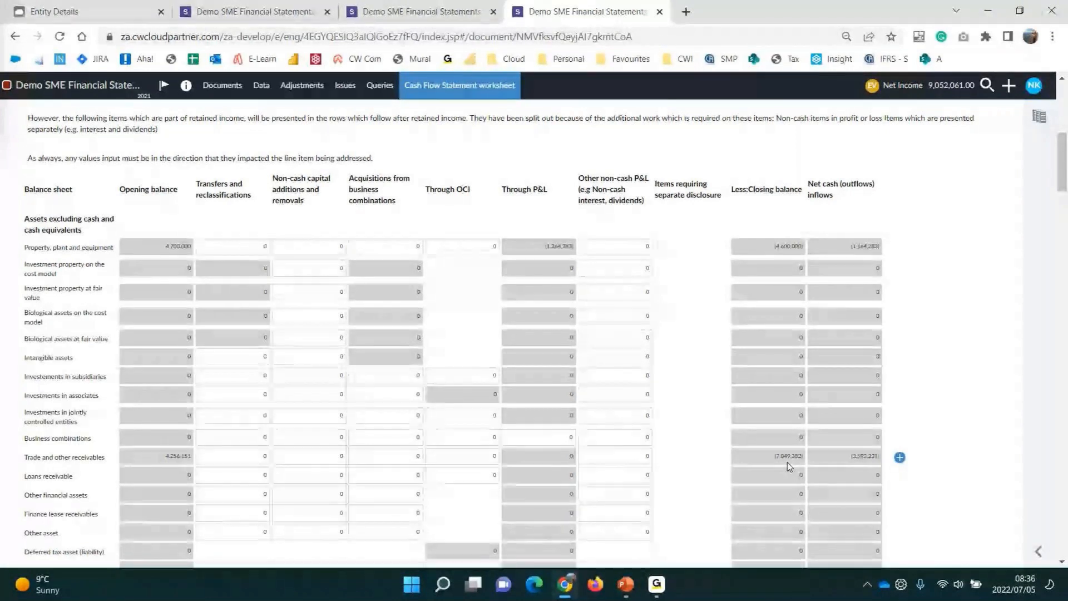
# Examine the worksheet's non-cash movement fields and the operating, investing and financing workpapers through to the final test of cash flow
pyautogui.click(254, 456)
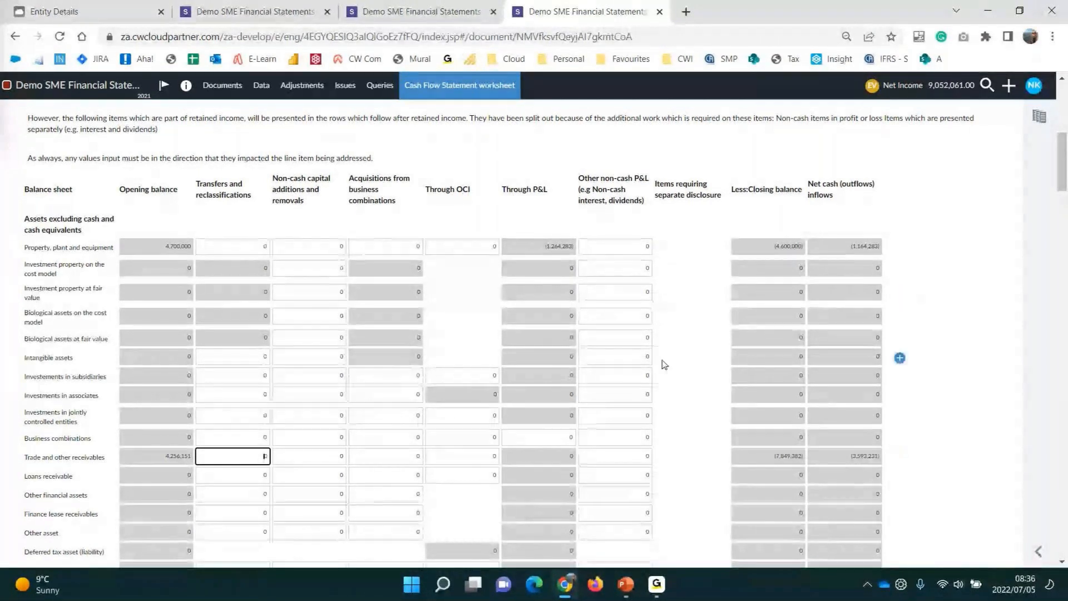
pyautogui.scroll(-6, 659, 371)
pyautogui.scroll(-15, 659, 372)
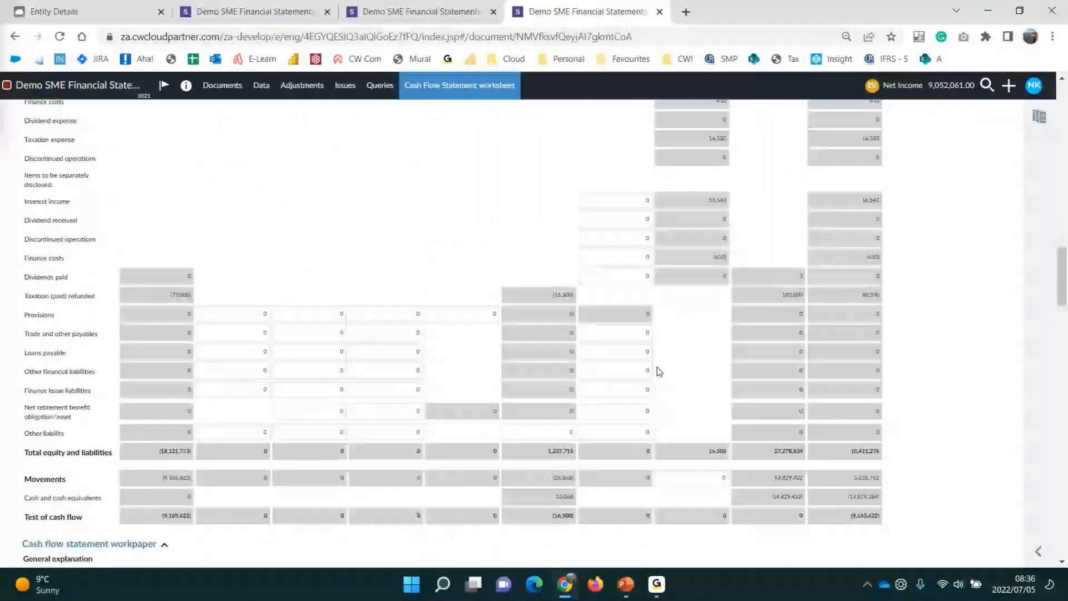
pyautogui.scroll(-7, 659, 372)
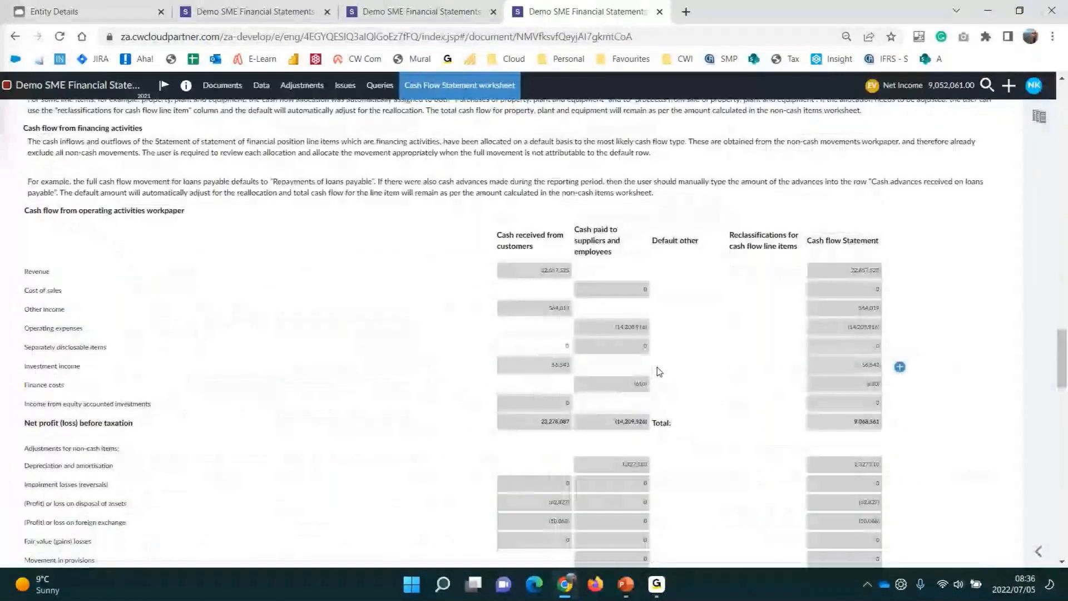
pyautogui.scroll(-12, 659, 372)
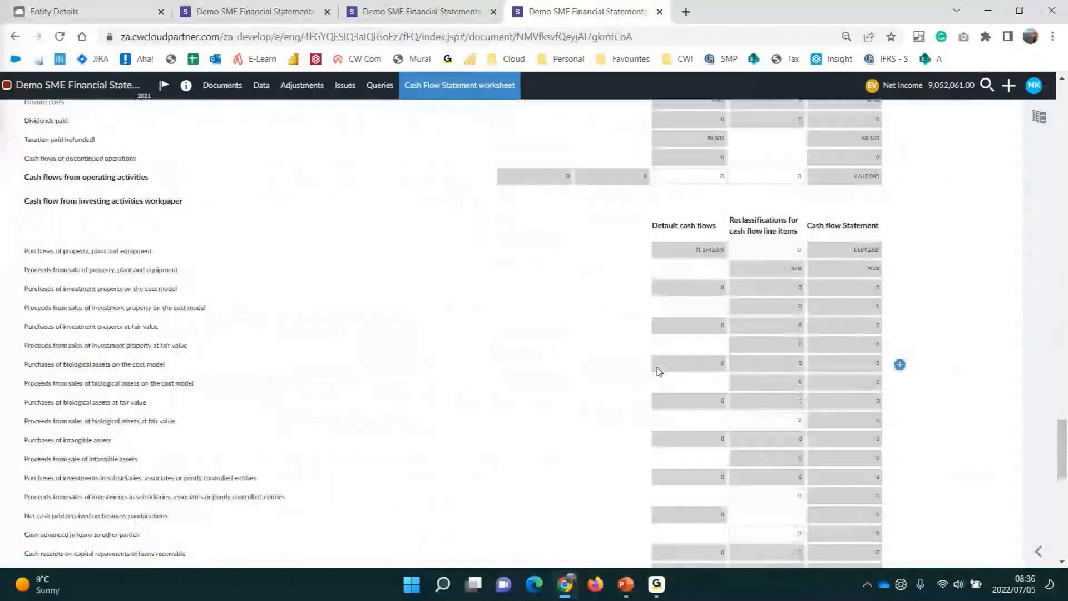
pyautogui.scroll(-4, 658, 372)
pyautogui.scroll(-9, 657, 371)
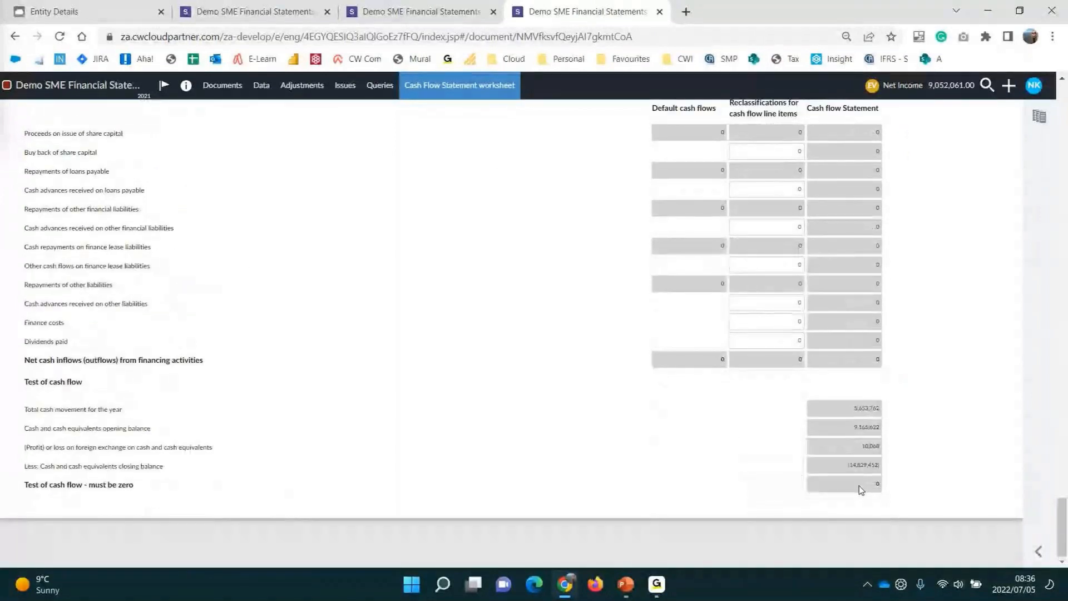
pyautogui.scroll(4, 716, 470)
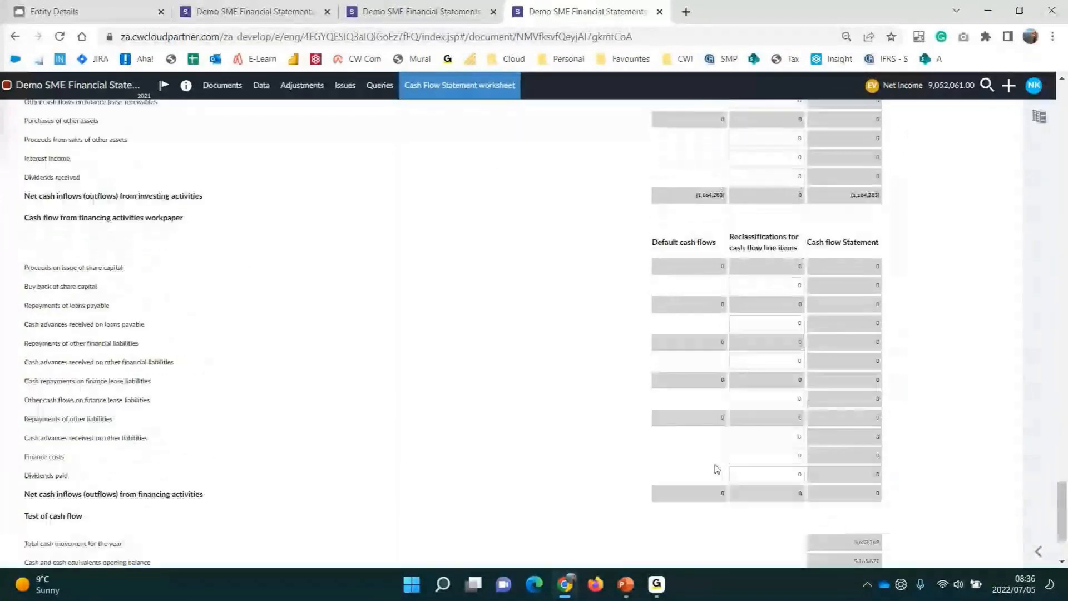